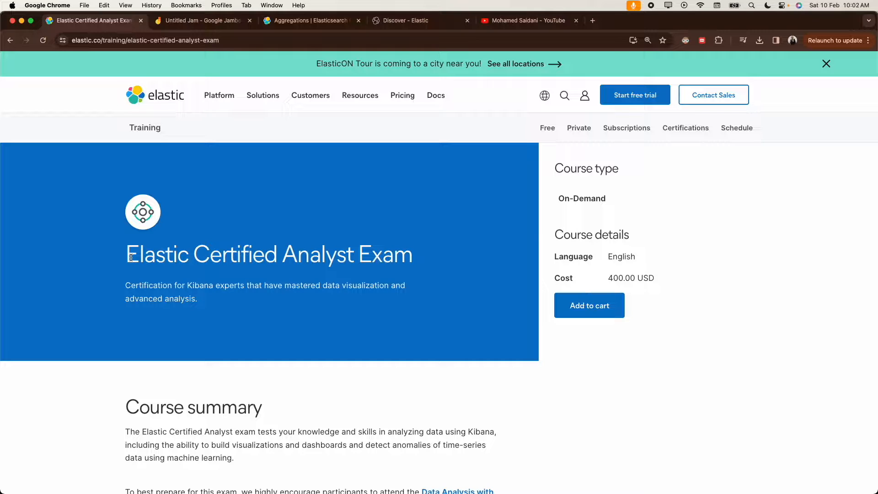
Step: Review the course summary and topics on the Elastic Certified Analyst exam page, briefly checking the YouTube channel page
{"action": "scroll", "coordinate": [176, 316], "scroll_direction": "down", "scroll_amount": 6}
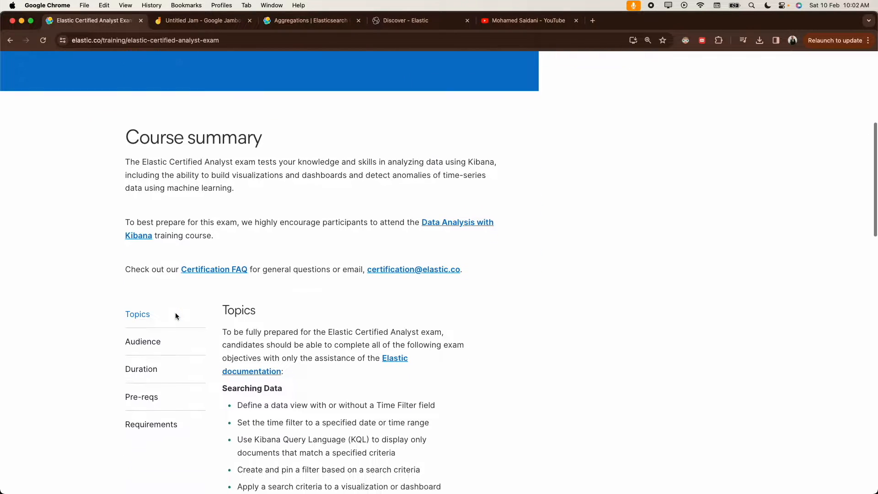
{"action": "scroll", "coordinate": [174, 312], "scroll_direction": "down", "scroll_amount": 2}
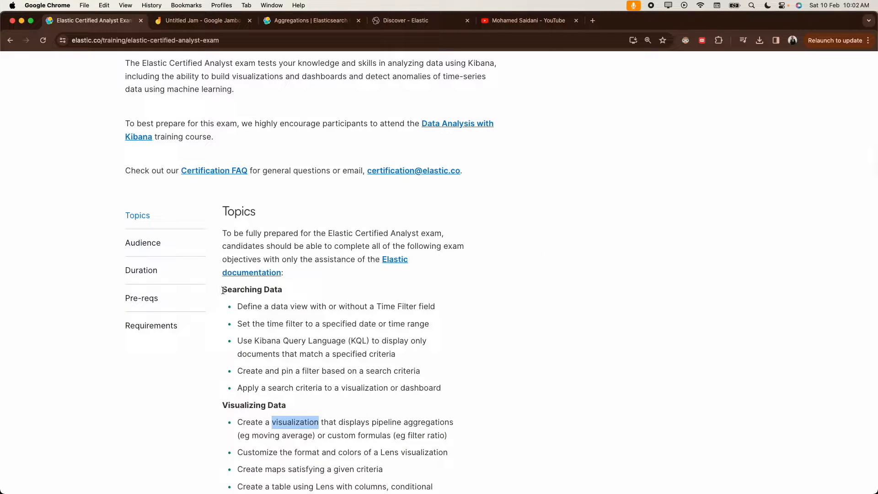
{"action": "left_click", "coordinate": [504, 22]}
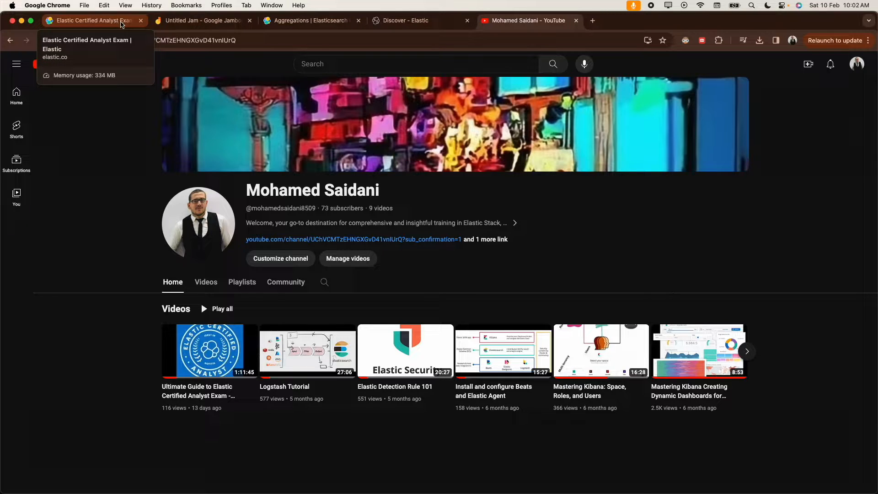
{"action": "left_click", "coordinate": [114, 22]}
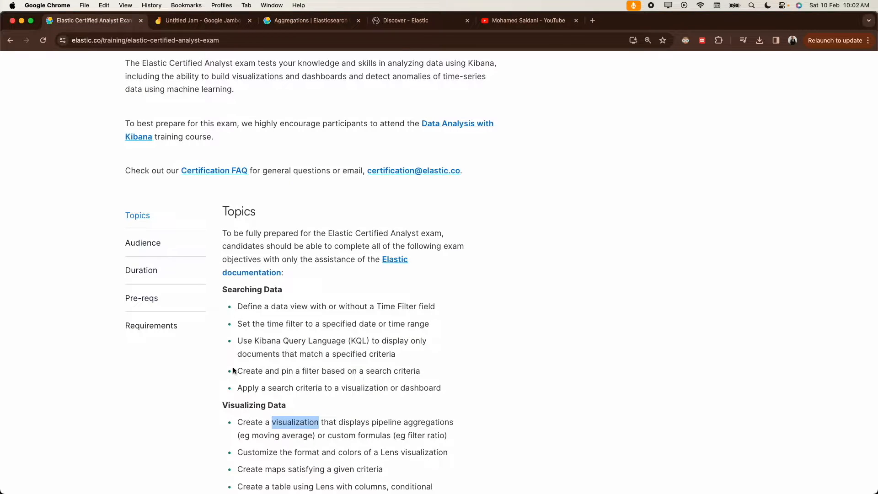
{"action": "scroll", "coordinate": [233, 370], "scroll_direction": "down", "scroll_amount": 4}
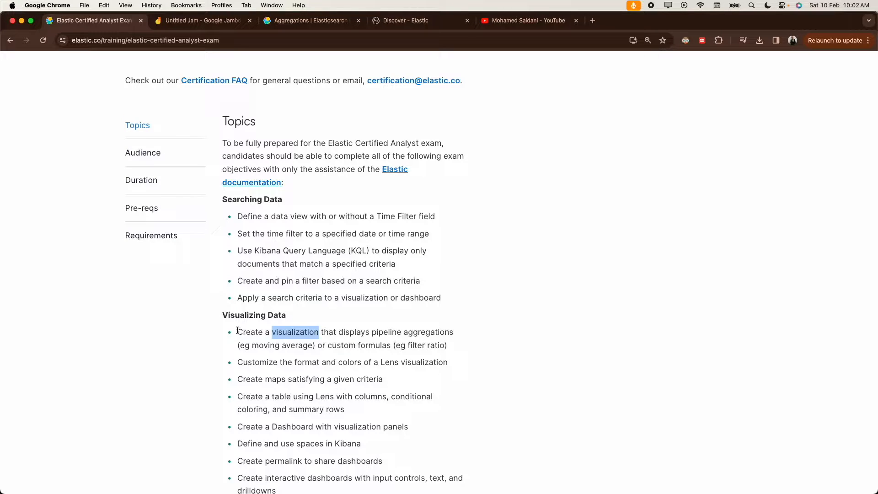
Step: Examine the exam's searching and visualizing objectives, highlighting the one about visualizations with pipeline aggregations or custom formulas
{"action": "left_click_drag", "start_coordinate": [238, 332], "coordinate": [446, 345]}
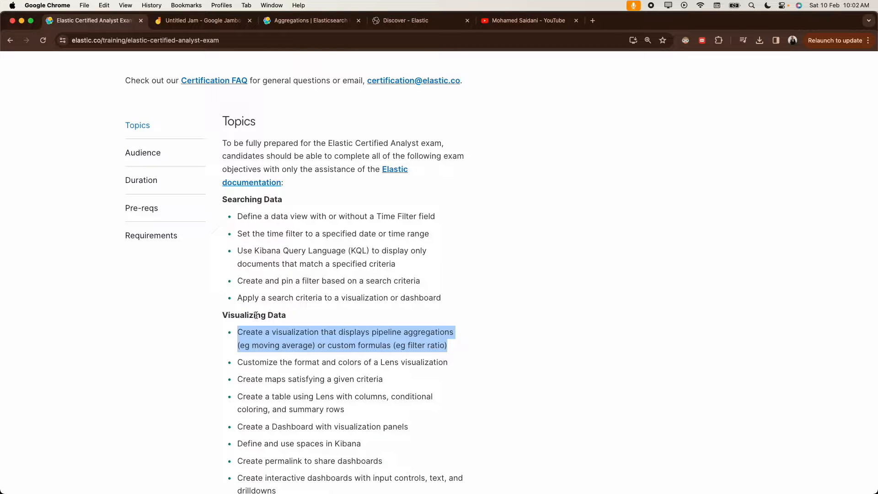
{"action": "left_click_drag", "start_coordinate": [441, 298], "coordinate": [240, 216]}
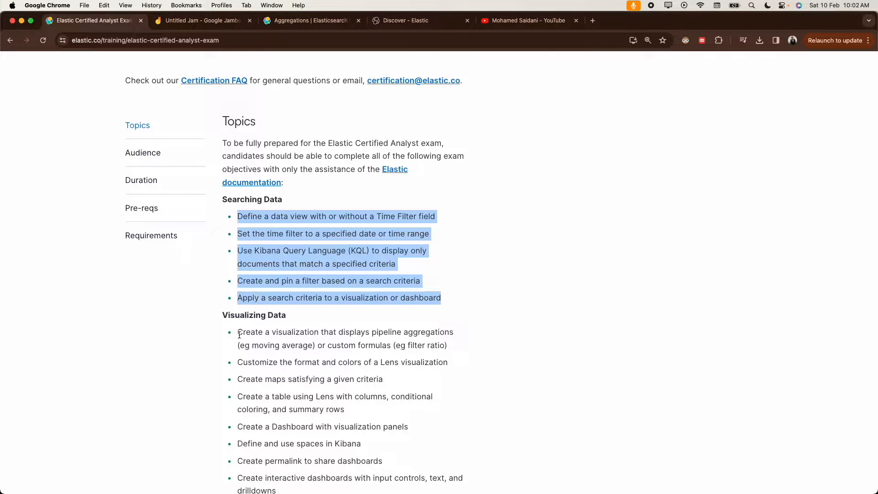
{"action": "left_click_drag", "start_coordinate": [237, 333], "coordinate": [457, 353]}
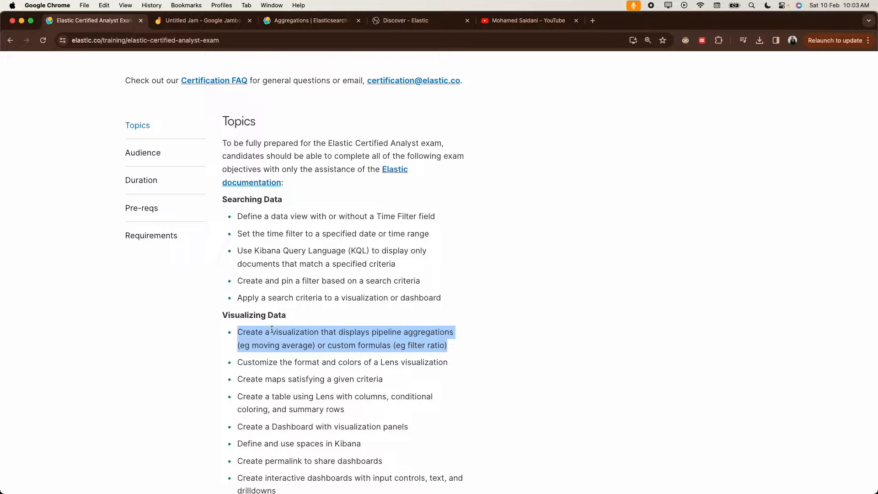
{"action": "scroll", "coordinate": [248, 314], "scroll_direction": "down", "scroll_amount": 3}
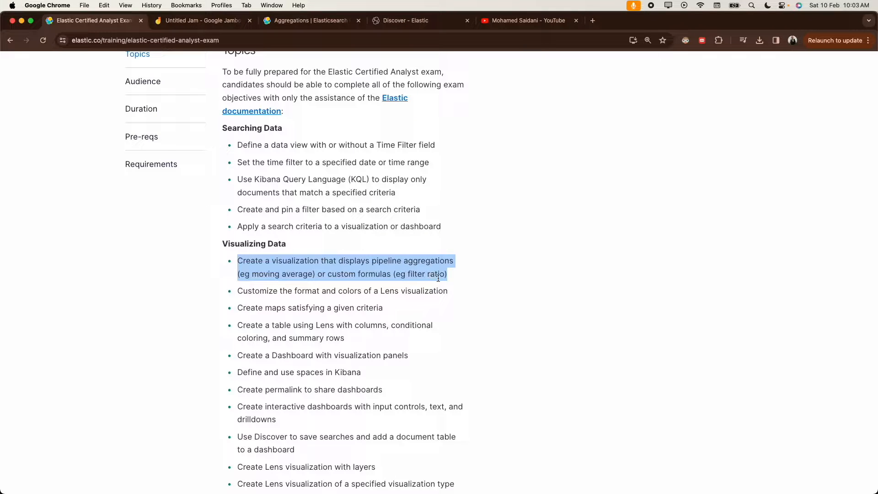
{"action": "left_click", "coordinate": [400, 262]}
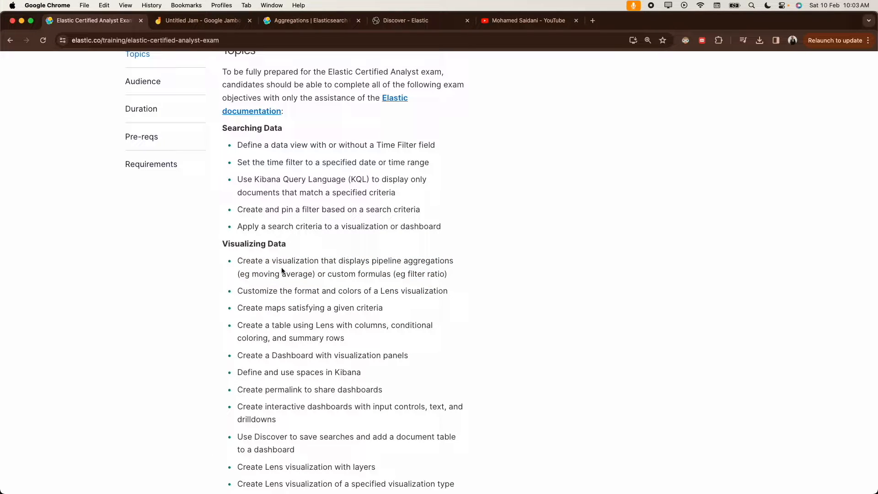
{"action": "left_click_drag", "start_coordinate": [240, 260], "coordinate": [319, 258]}
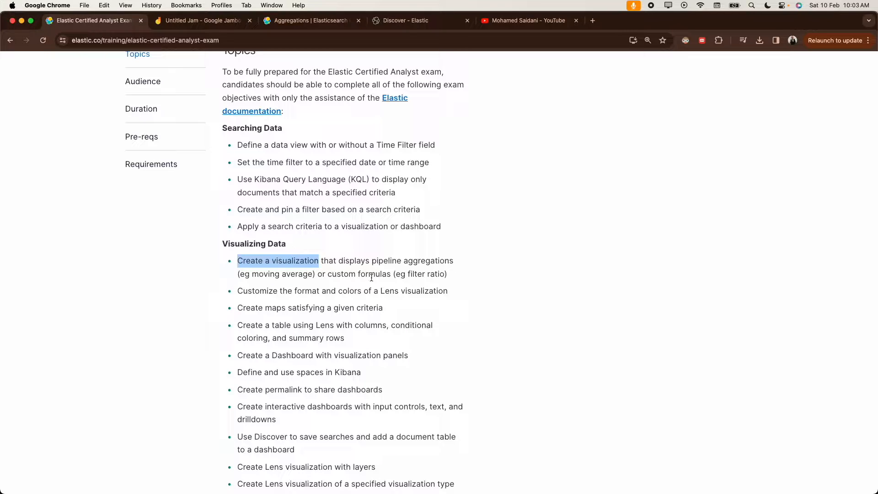
{"action": "left_click_drag", "start_coordinate": [403, 260], "coordinate": [453, 263]}
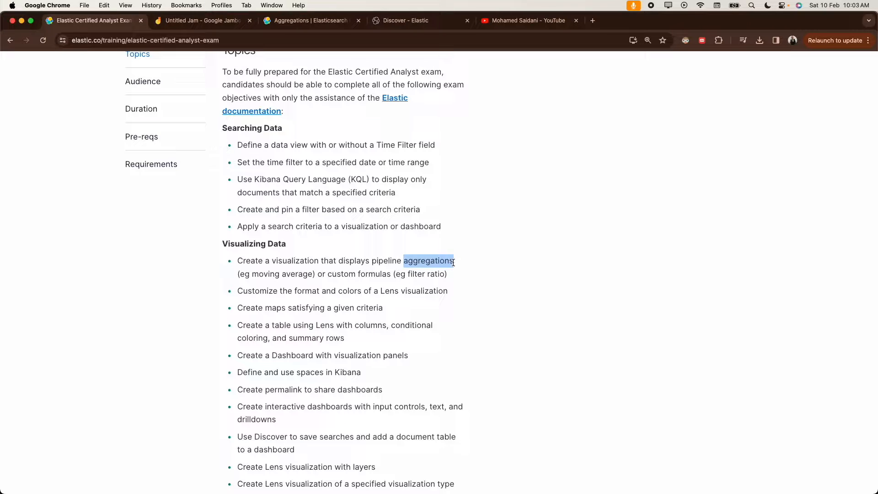
{"action": "left_click", "coordinate": [453, 262]}
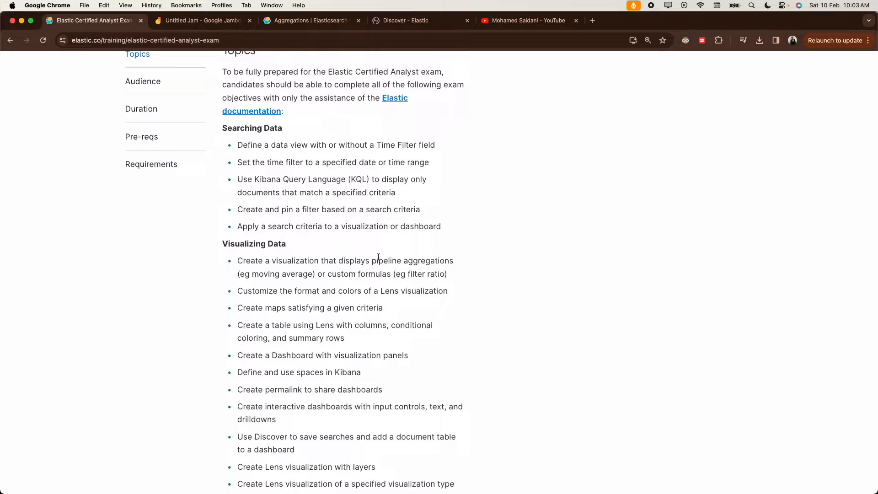
{"action": "left_click_drag", "start_coordinate": [372, 262], "coordinate": [403, 262]}
{"action": "double_click", "coordinate": [417, 262]}
{"action": "double_click", "coordinate": [285, 260]}
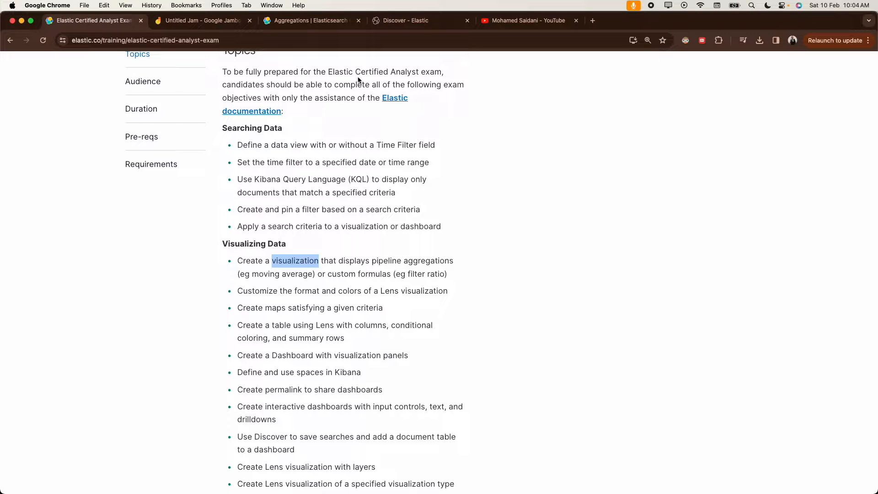
Step: Switch to the Elasticsearch Aggregations documentation page and view its introduction
{"action": "left_click", "coordinate": [301, 25]}
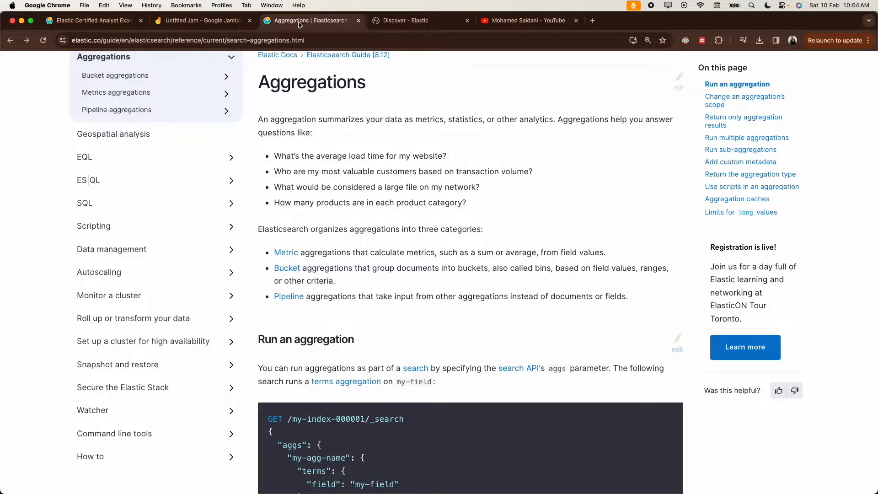
{"action": "scroll", "coordinate": [301, 115], "scroll_direction": "up", "scroll_amount": 2}
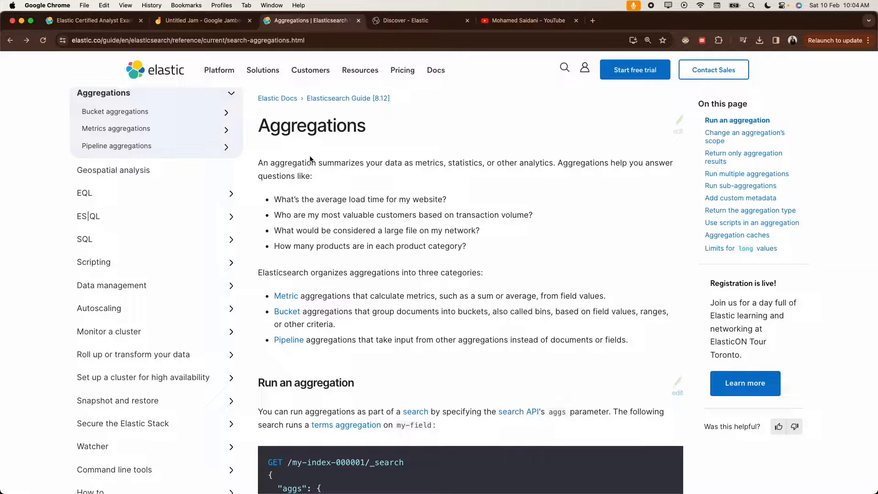
Step: Switch to Kibana Discover, then remove the products.category column and the NOT customer_gender: FEMALE filter
{"action": "left_click", "coordinate": [399, 20]}
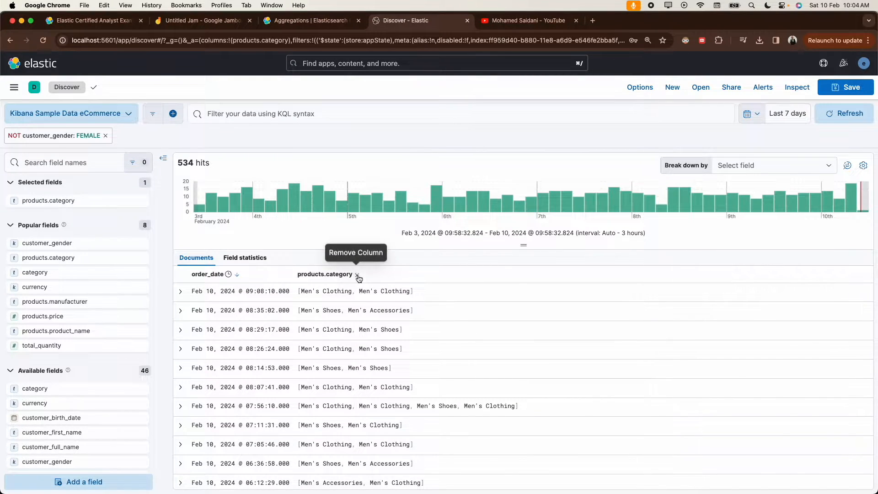
{"action": "left_click", "coordinate": [357, 274]}
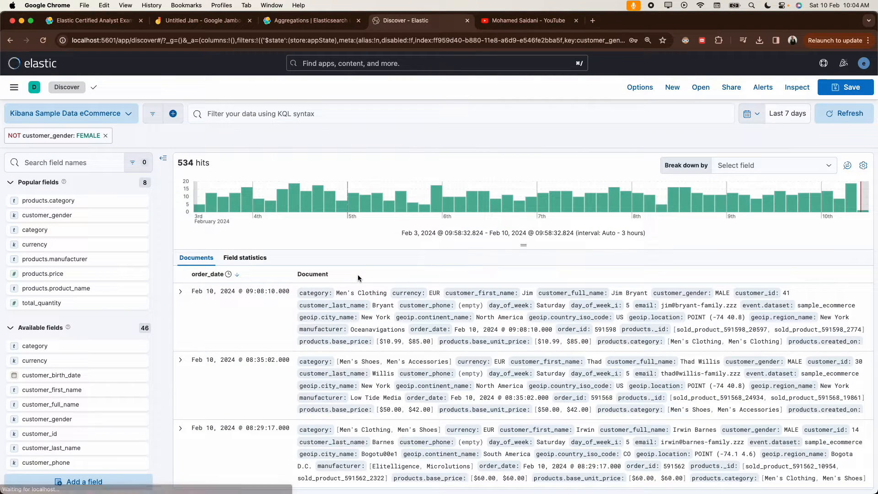
{"action": "left_click", "coordinate": [105, 136]}
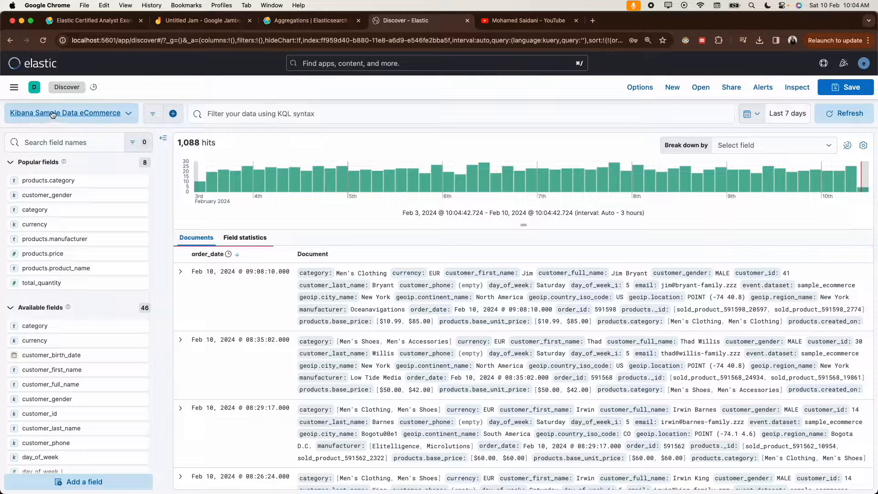
Step: Go to Kibana's dashboards and examine the visualizations on the [eCommerce] Revenue Dashboard
{"action": "left_click", "coordinate": [13, 87]}
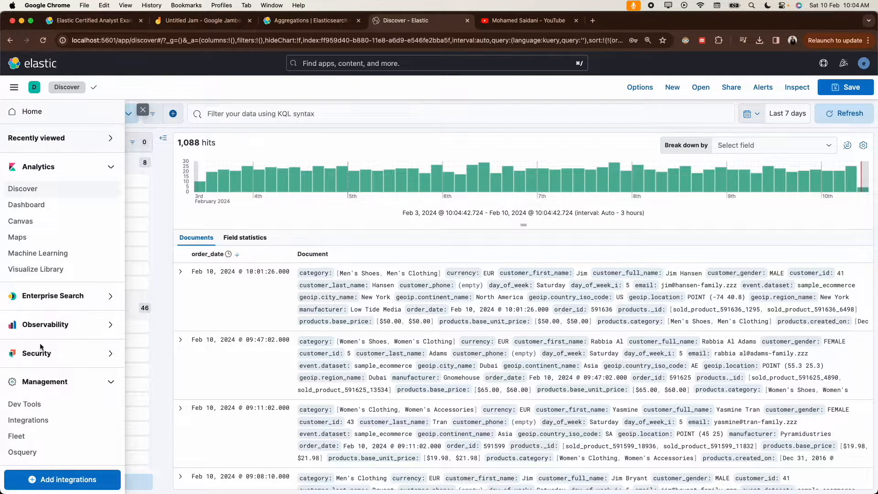
{"action": "left_click", "coordinate": [32, 206]}
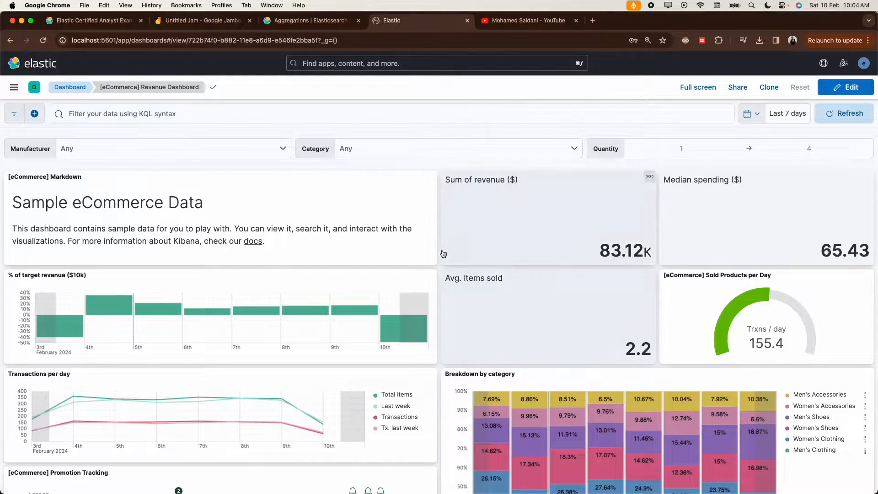
{"action": "mouse_move", "coordinate": [405, 335]}
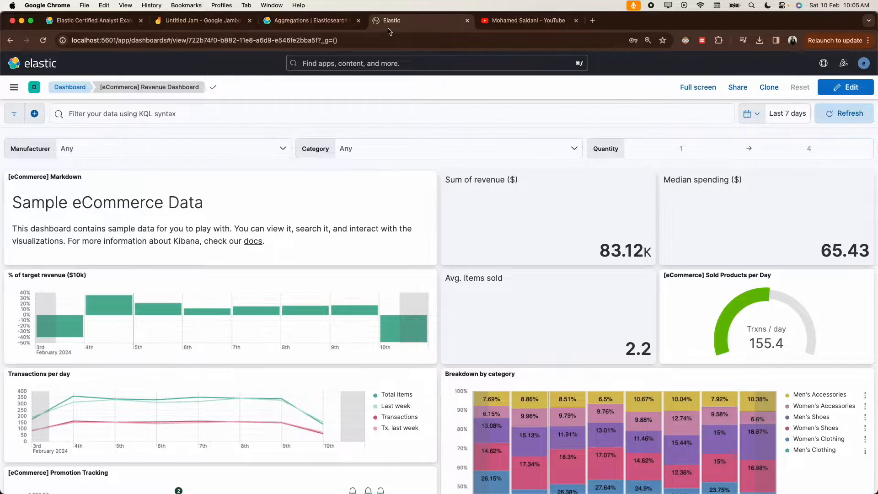
Step: Review the aggregation categories in the documentation, then show the first Jamboard frame with the B1 and B2 buckets
{"action": "left_click", "coordinate": [315, 24]}
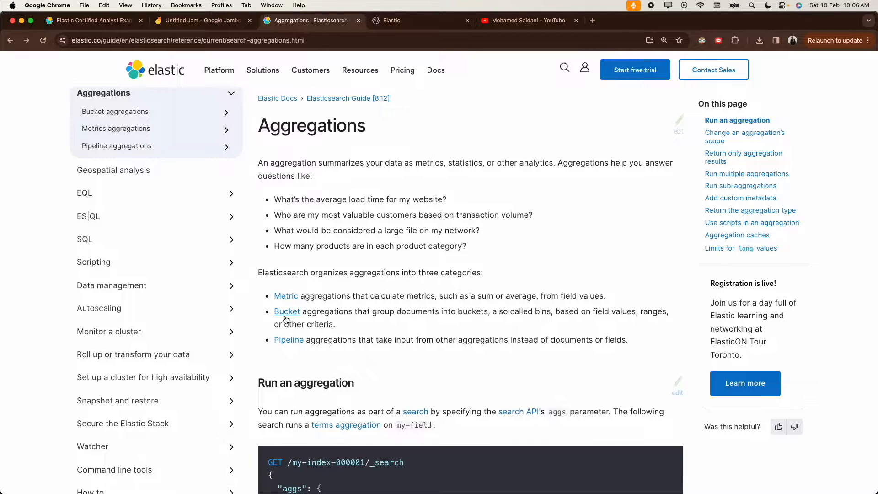
{"action": "left_click", "coordinate": [208, 26]}
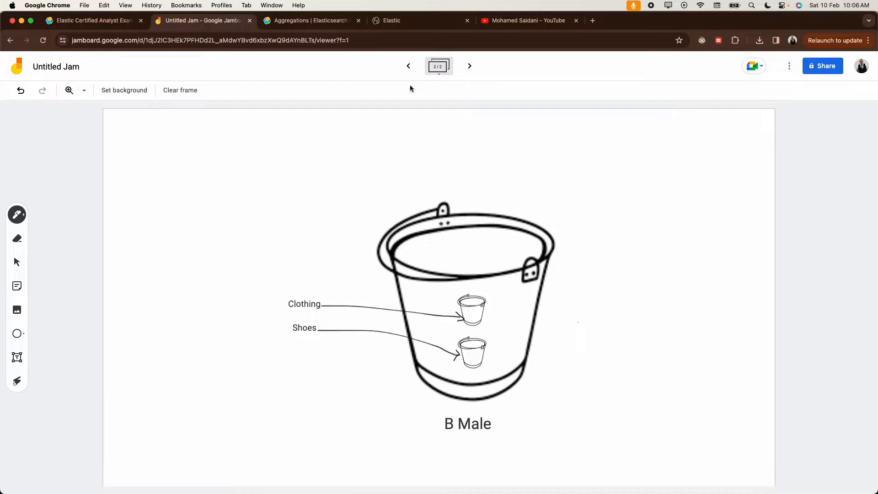
{"action": "left_click", "coordinate": [408, 67]}
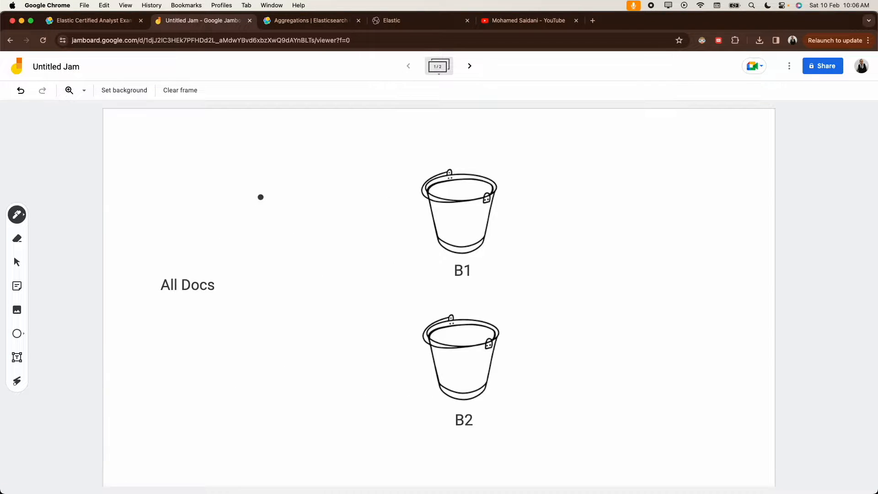
Step: Move the Kibana browser tab beside the Jamboard tab and open Discover in Kibana
{"action": "left_click_drag", "start_coordinate": [392, 21], "coordinate": [298, 21]}
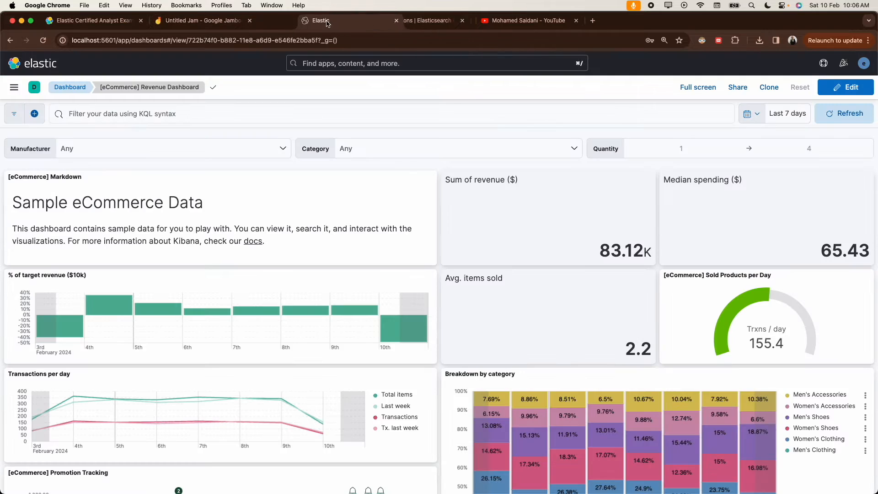
{"action": "left_click", "coordinate": [14, 86]}
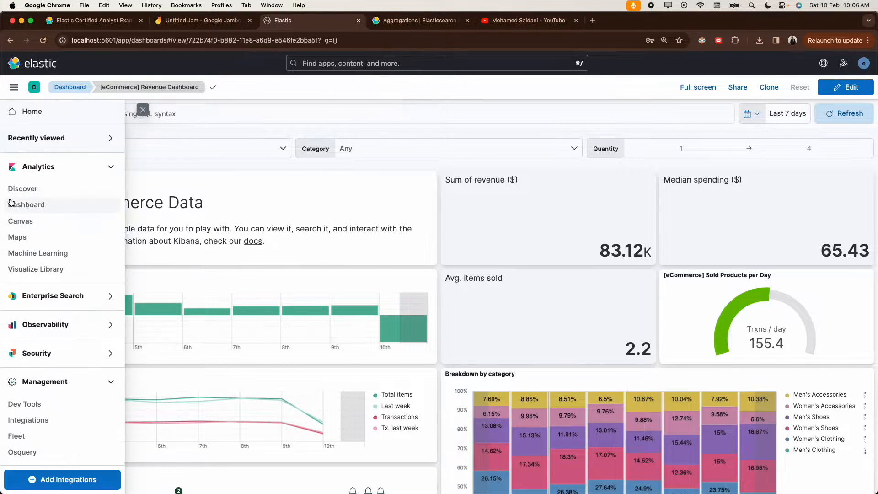
{"action": "left_click", "coordinate": [28, 193]}
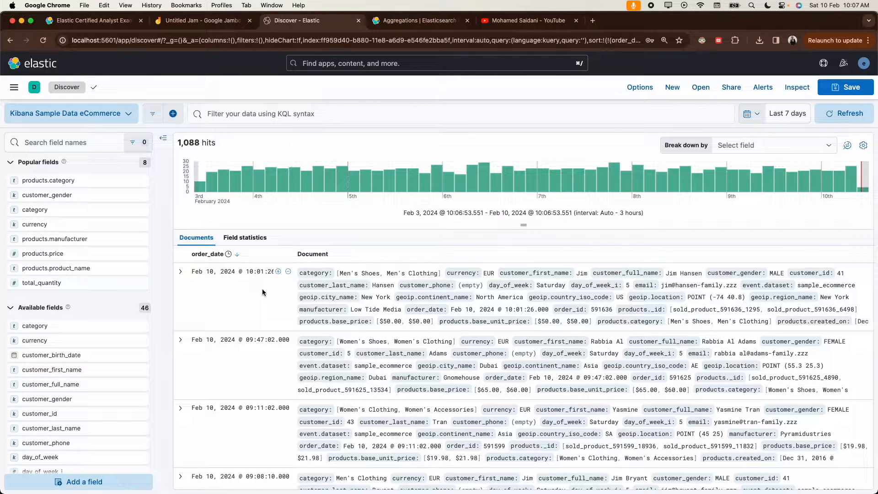
Step: Expand the first eCommerce document in the results and examine its fields and values
{"action": "left_click", "coordinate": [180, 271]}
{"action": "scroll", "coordinate": [378, 399], "scroll_direction": "down", "scroll_amount": 4}
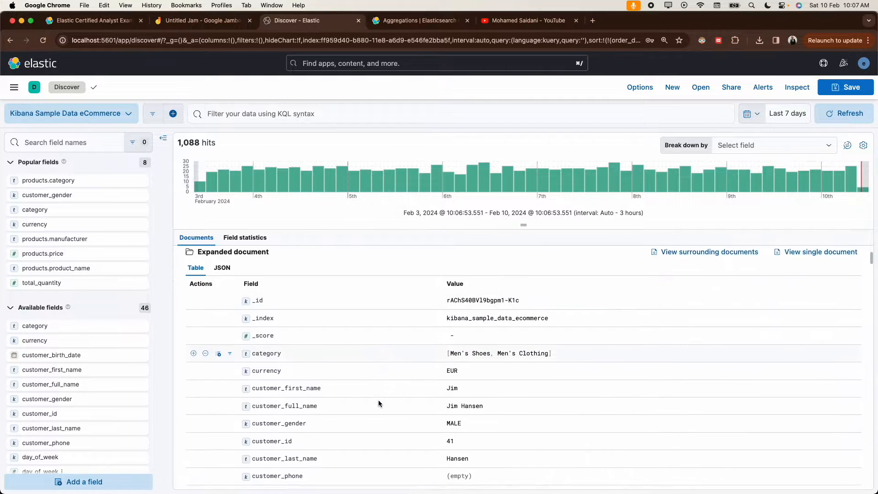
{"action": "scroll", "coordinate": [456, 301], "scroll_direction": "down", "scroll_amount": 7}
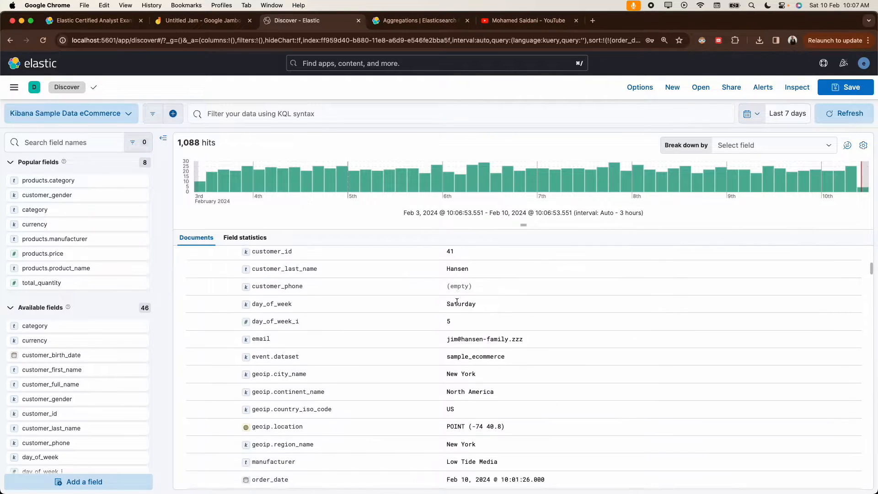
{"action": "scroll", "coordinate": [443, 298], "scroll_direction": "up", "scroll_amount": 8}
{"action": "scroll", "coordinate": [444, 302], "scroll_direction": "up", "scroll_amount": 2}
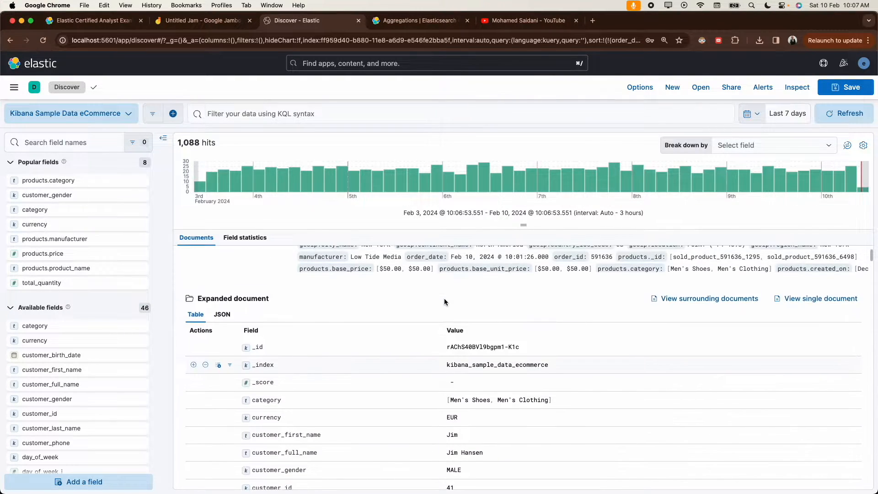
Step: Glance at the Jamboard bucket sketch, then filter Discover's field names by "ge" and add customer_gender as a column
{"action": "left_click", "coordinate": [244, 23]}
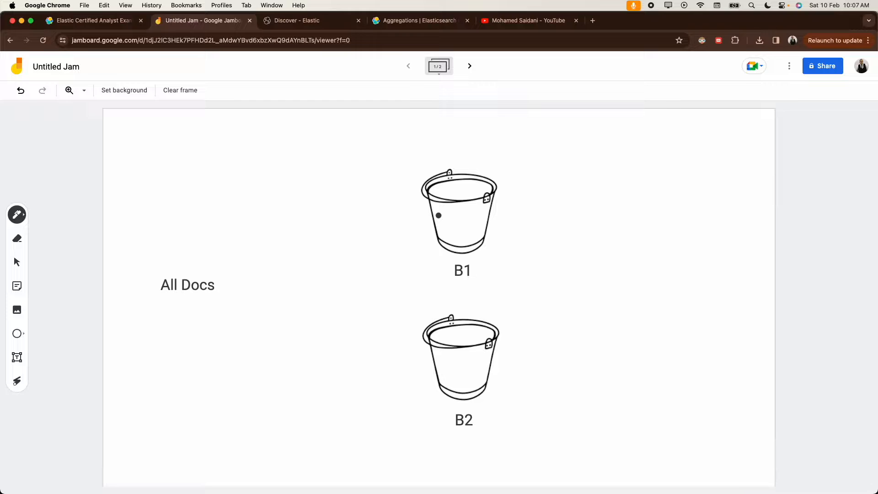
{"action": "left_click", "coordinate": [293, 23]}
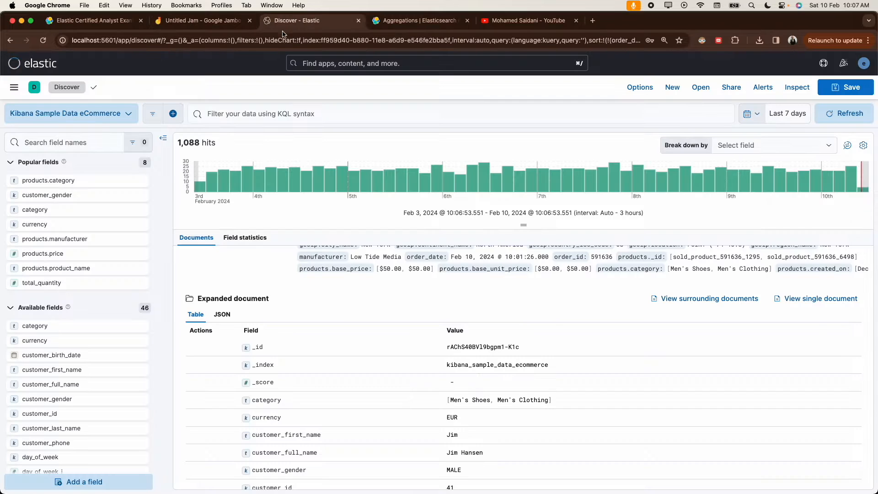
{"action": "left_click", "coordinate": [67, 143]}
{"action": "type", "text": "ge"}
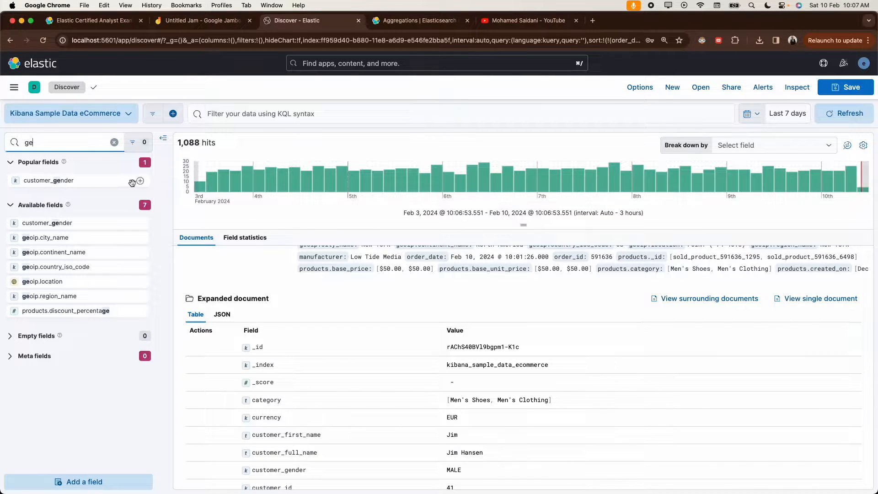
{"action": "left_click", "coordinate": [140, 180]}
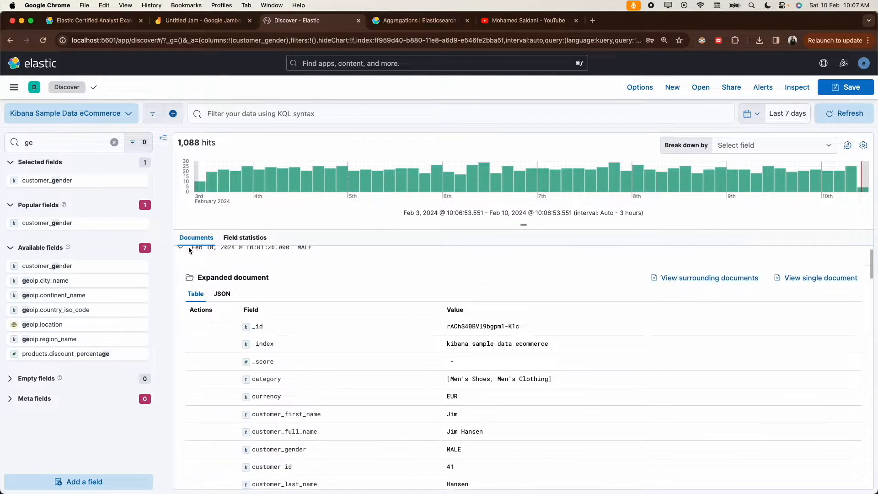
Step: Collapse the expanded Discover document, then switch to Jamboard and add a small MALE text label inside bucket B1
{"action": "left_click", "coordinate": [180, 271]}
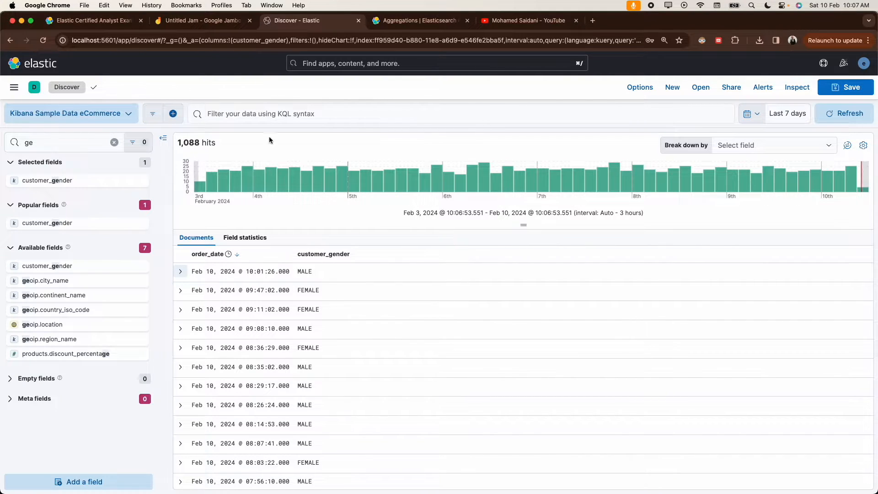
{"action": "left_click", "coordinate": [216, 21]}
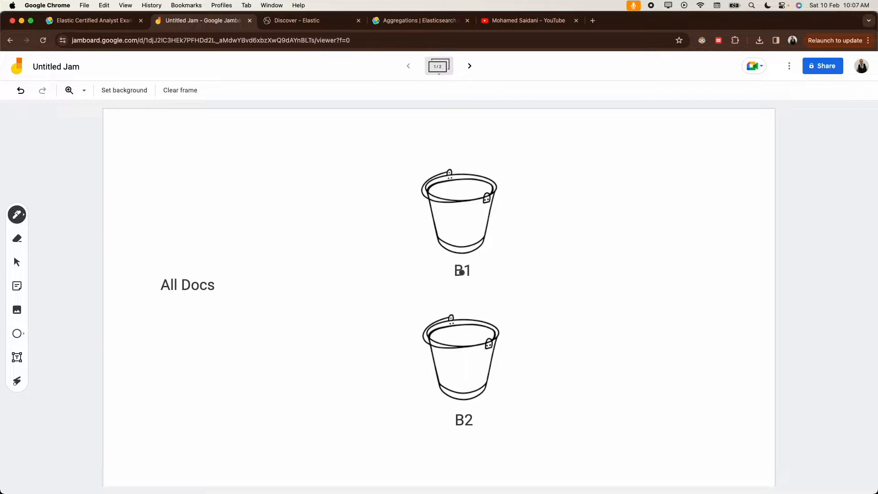
{"action": "left_click", "coordinate": [17, 357]}
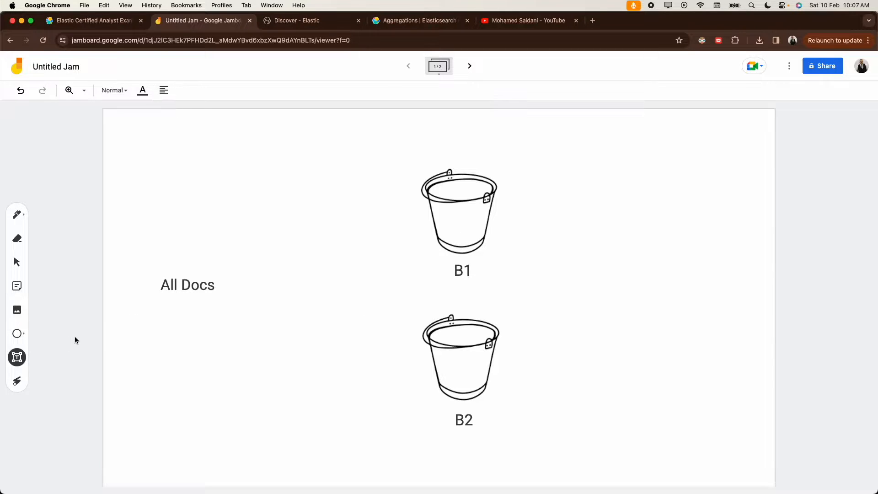
{"action": "left_click", "coordinate": [444, 220]}
{"action": "type", "text": "MALE"}
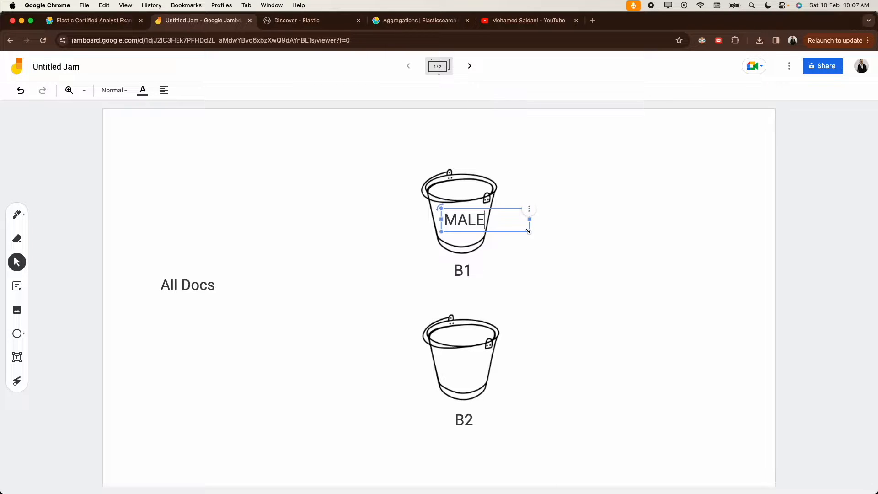
{"action": "left_click_drag", "start_coordinate": [529, 231], "coordinate": [472, 367]}
Step: Paste a copy of the MALE label inside bucket B2 and change its text to FEMALE, checking the spelling against Discover's customer_gender values
{"action": "left_click", "coordinate": [508, 239]}
{"action": "key", "text": "super+v"}
{"action": "double_click", "coordinate": [473, 367]}
{"action": "double_click", "coordinate": [471, 367]}
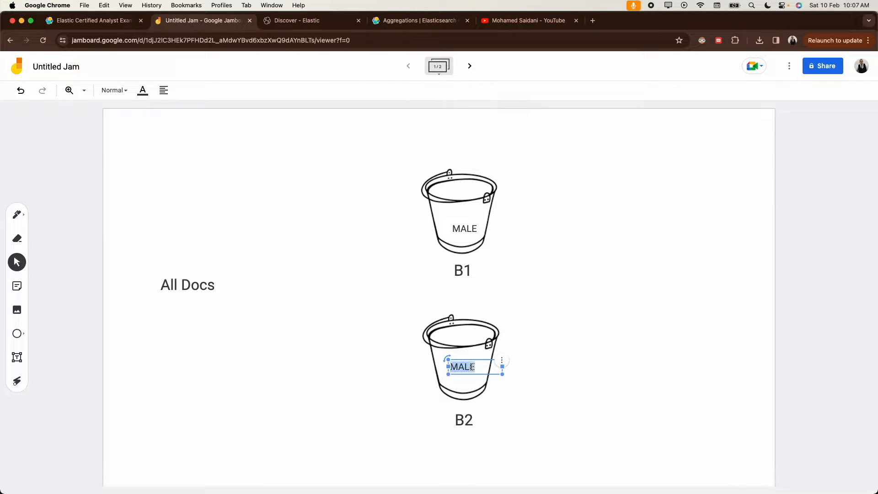
{"action": "type", "text": "FEMEL"}
{"action": "left_click", "coordinate": [297, 20]}
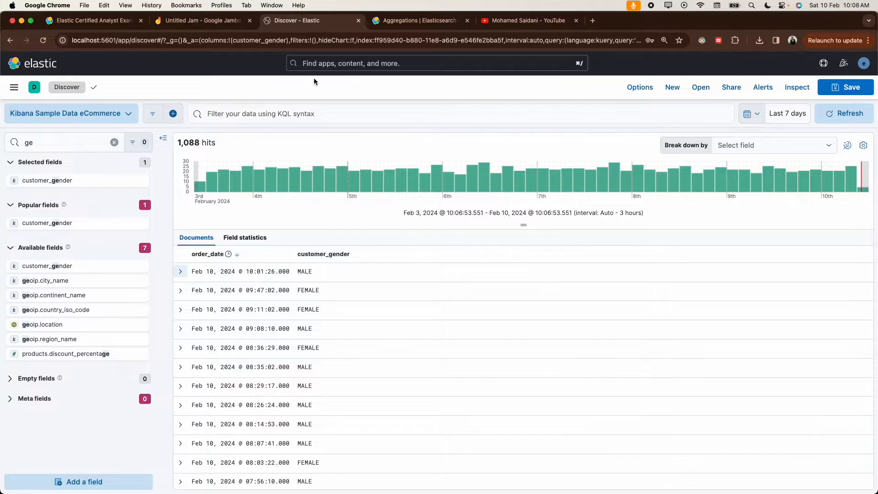
{"action": "left_click", "coordinate": [215, 20]}
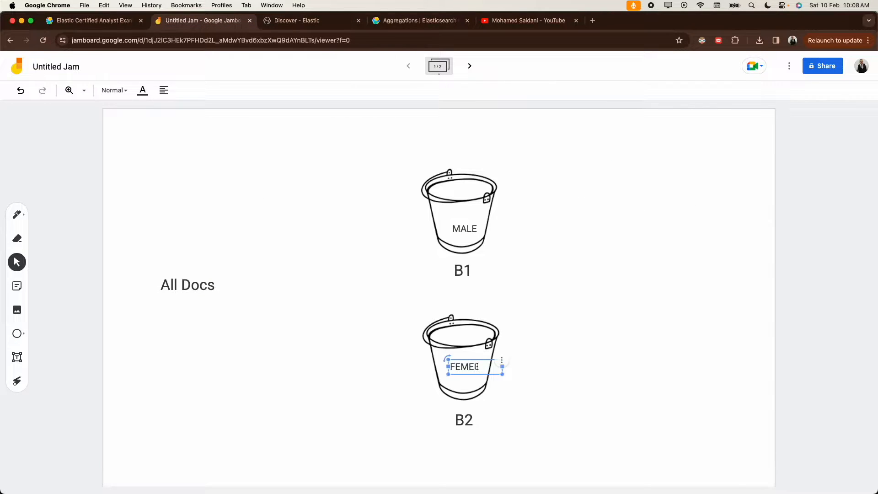
{"action": "key", "text": "BackSpace"}
{"action": "key", "text": "BackSpace"}
{"action": "type", "text": "ALE"}
{"action": "left_click", "coordinate": [552, 353]}
{"action": "left_click_drag", "start_coordinate": [465, 371], "coordinate": [460, 371]}
{"action": "left_click", "coordinate": [554, 254]}
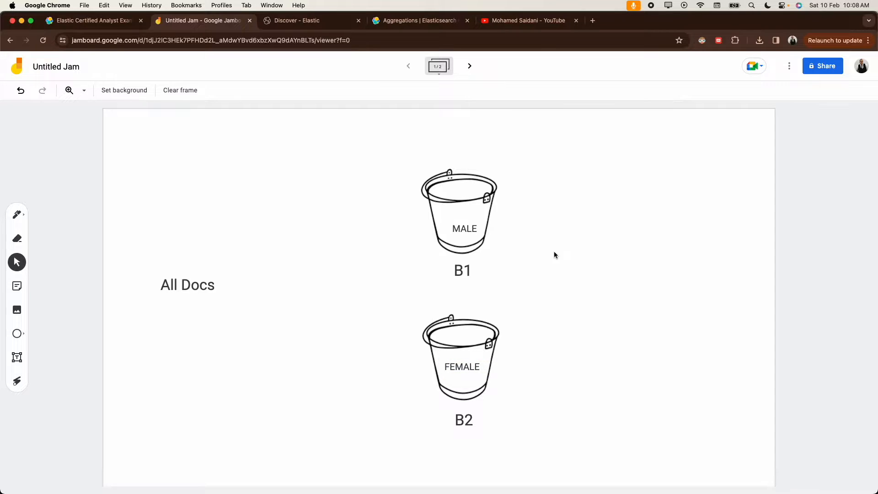
Step: Compare the customer_gender values in Discover with the MALE and FEMALE buckets in Jamboard
{"action": "left_click", "coordinate": [298, 21]}
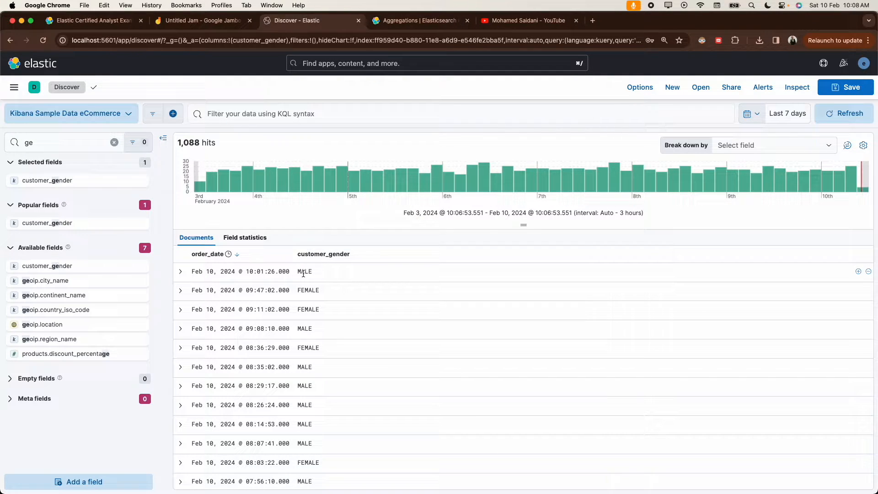
{"action": "left_click", "coordinate": [225, 21]}
{"action": "left_click", "coordinate": [291, 21]}
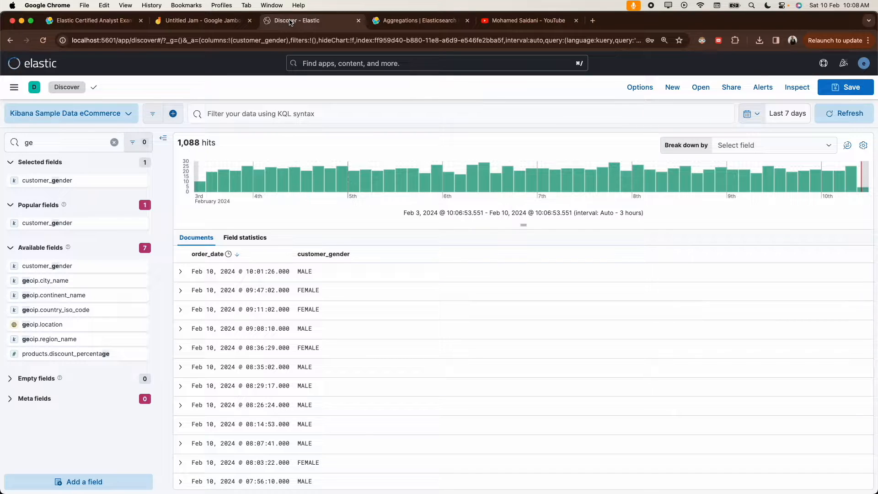
Step: Switch to the Aggregations documentation and highlight the whole example request under "Run an aggregation"
{"action": "left_click", "coordinate": [402, 22]}
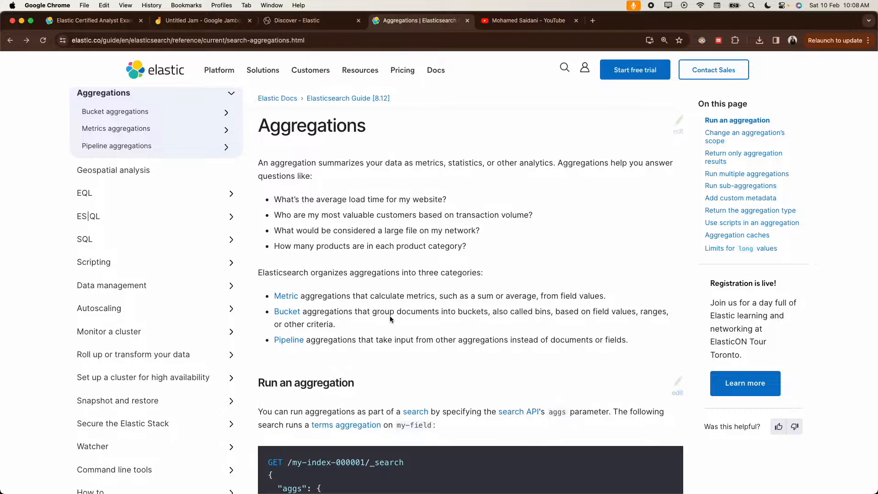
{"action": "scroll", "coordinate": [390, 315], "scroll_direction": "down", "scroll_amount": 5}
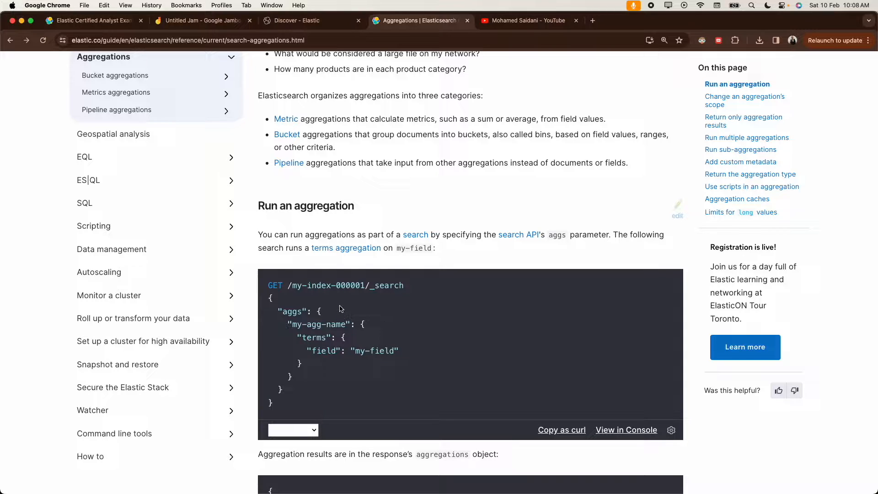
{"action": "left_click_drag", "start_coordinate": [276, 408], "coordinate": [268, 286]}
{"action": "left_click", "coordinate": [283, 282]}
{"action": "left_click_drag", "start_coordinate": [268, 284], "coordinate": [282, 406]}
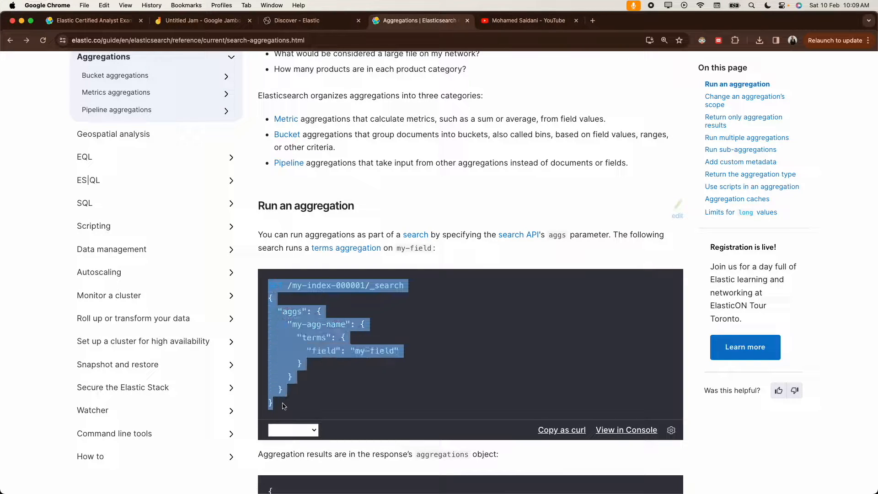
{"action": "left_click", "coordinate": [283, 406]}
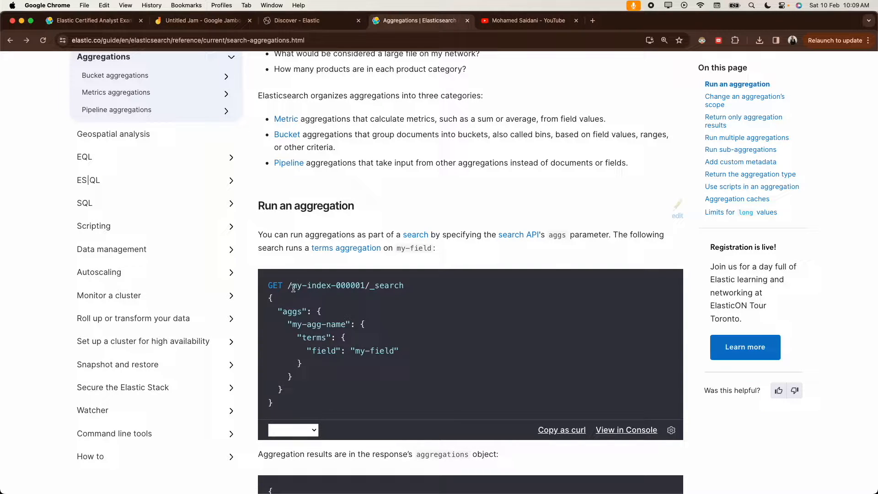
Step: Examine the index name, aggs, my-agg-name, terms and my-field parts of the example request, then relate them to the Discover data
{"action": "left_click_drag", "start_coordinate": [291, 285], "coordinate": [389, 284]}
{"action": "double_click", "coordinate": [288, 310]}
{"action": "left_click_drag", "start_coordinate": [292, 324], "coordinate": [343, 324]}
{"action": "double_click", "coordinate": [312, 337]}
{"action": "left_click", "coordinate": [368, 354]}
{"action": "left_click_drag", "start_coordinate": [356, 353], "coordinate": [394, 354]}
{"action": "left_click", "coordinate": [320, 21]}
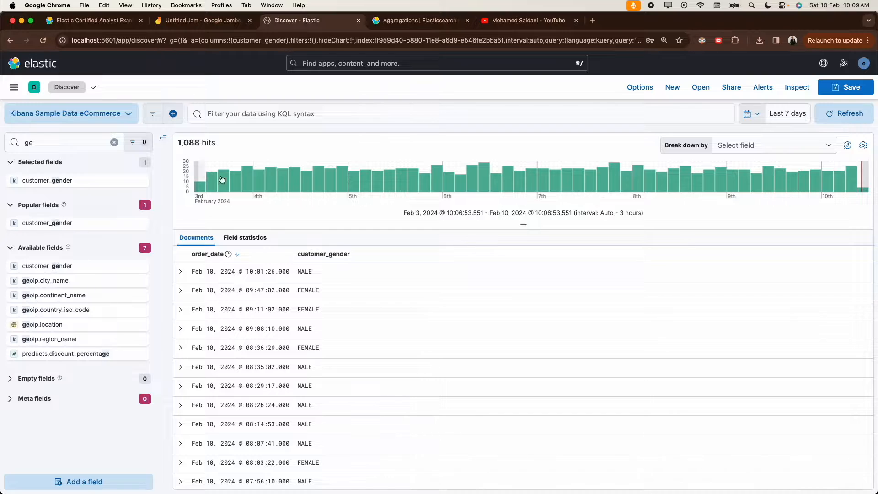
Step: Skim the Aggregations documentation from the sample response down to "Return only aggregation results", then return to the start of the page
{"action": "left_click", "coordinate": [428, 24]}
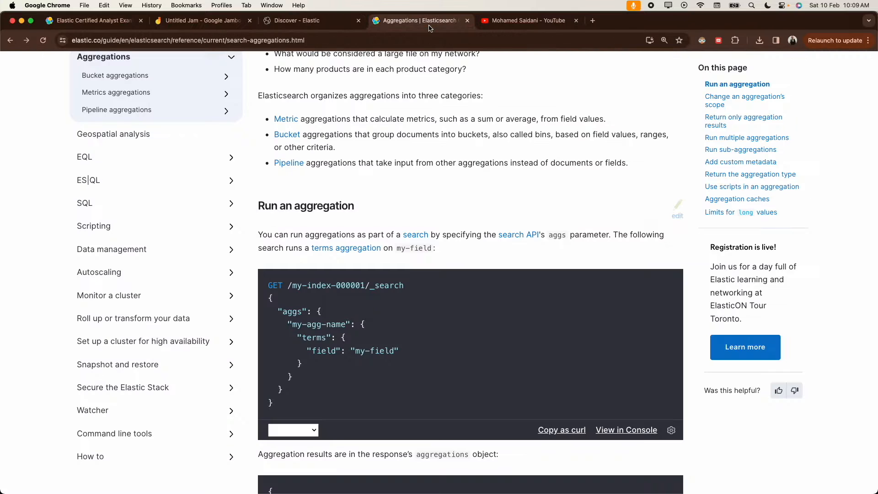
{"action": "scroll", "coordinate": [360, 326], "scroll_direction": "down", "scroll_amount": 6}
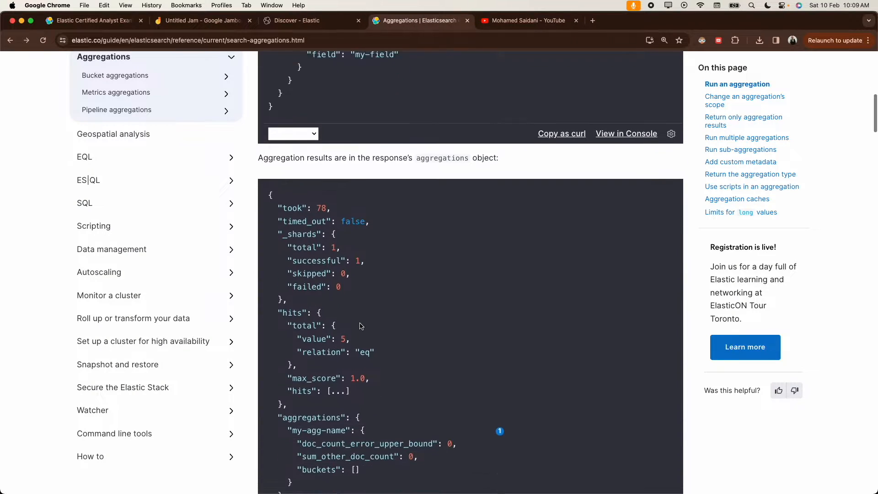
{"action": "scroll", "coordinate": [361, 326], "scroll_direction": "down", "scroll_amount": 2}
{"action": "scroll", "coordinate": [316, 352], "scroll_direction": "down", "scroll_amount": 8}
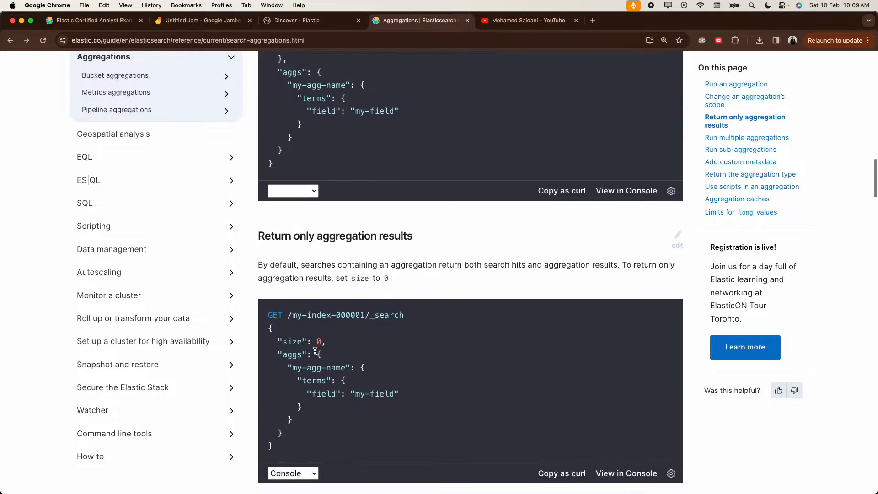
{"action": "scroll", "coordinate": [315, 351], "scroll_direction": "up", "scroll_amount": 15}
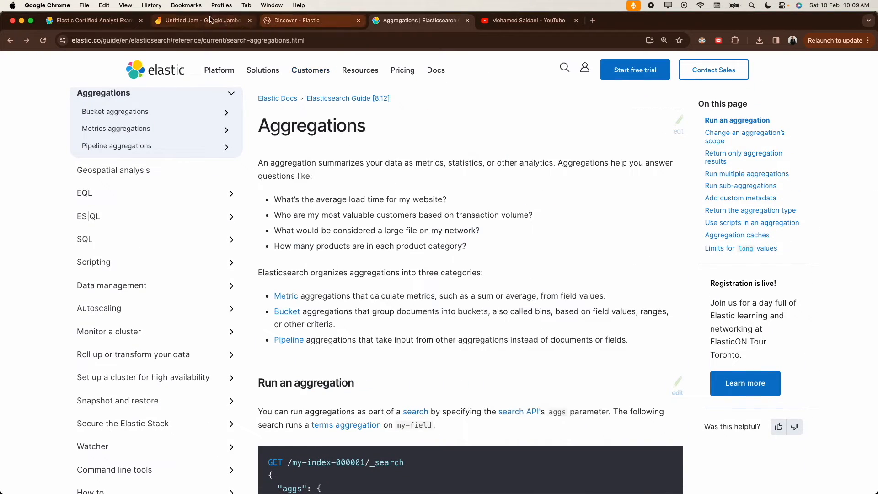
Step: Glance at Jamboard and Discover, then open the Elastic Certified Analyst exam topics and highlight "aggregations" and "pipeline" under Visualizing Data
{"action": "left_click", "coordinate": [210, 18]}
{"action": "left_click", "coordinate": [314, 22]}
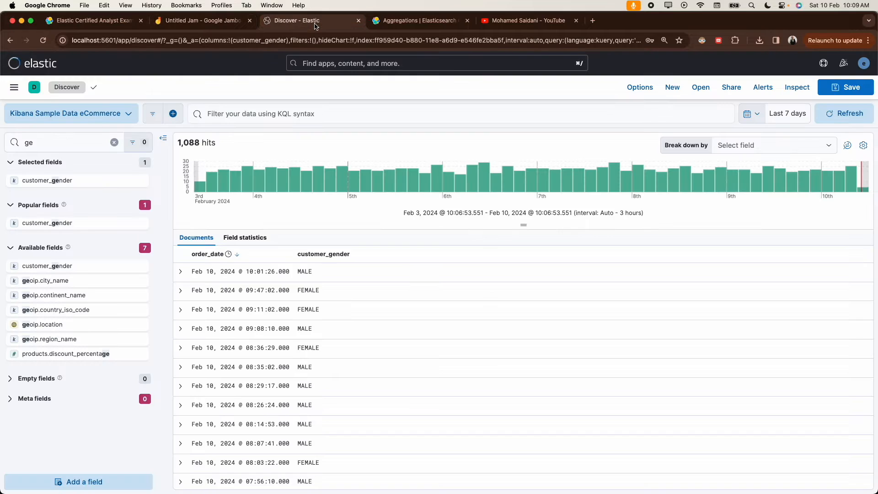
{"action": "left_click", "coordinate": [94, 21]}
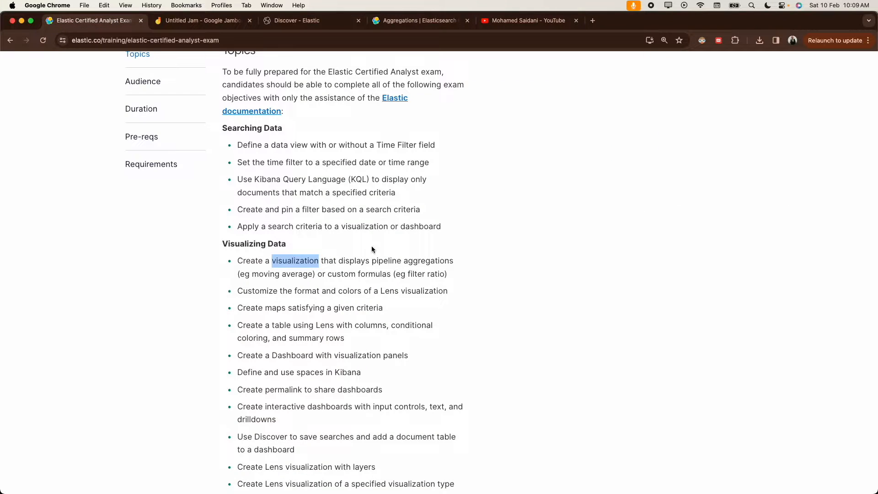
{"action": "double_click", "coordinate": [430, 262]}
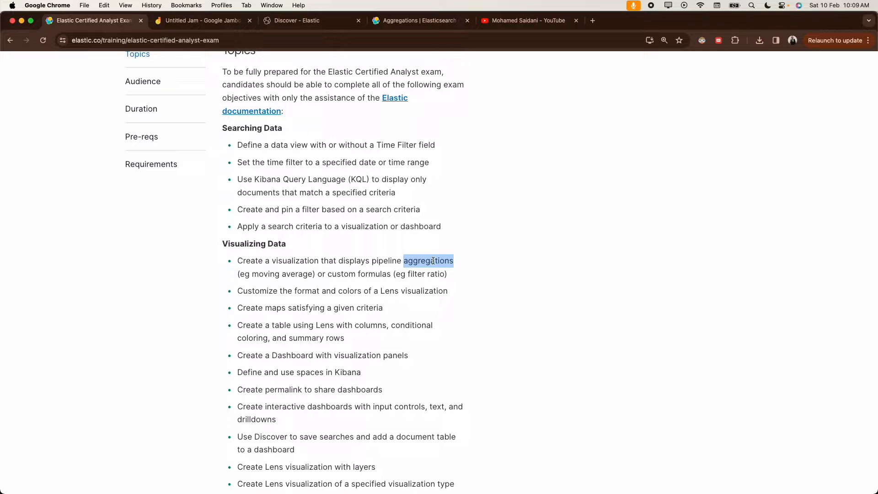
{"action": "double_click", "coordinate": [390, 259]}
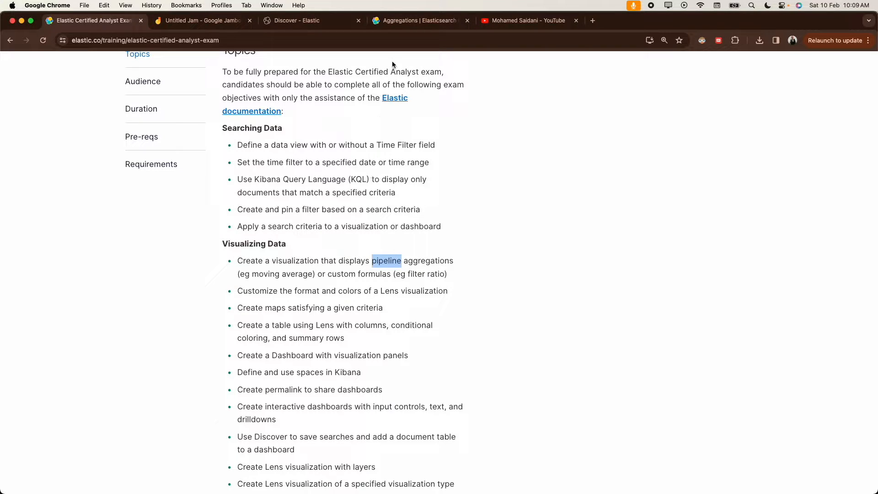
Step: Return to Discover, filter the field names by "cate" and add products.category as a column
{"action": "left_click", "coordinate": [224, 20]}
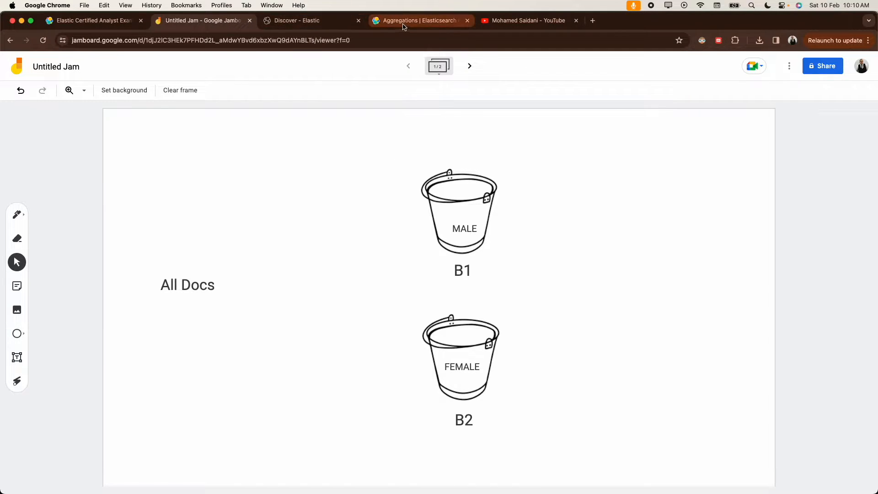
{"action": "left_click", "coordinate": [279, 19]}
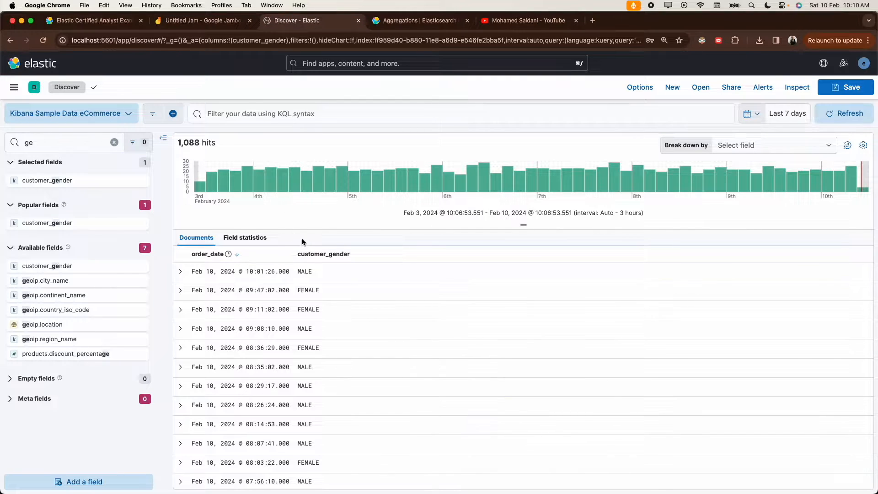
{"action": "left_click", "coordinate": [62, 142]}
{"action": "key", "text": "BackSpace"}
{"action": "key", "text": "BackSpace"}
{"action": "type", "text": "cate"}
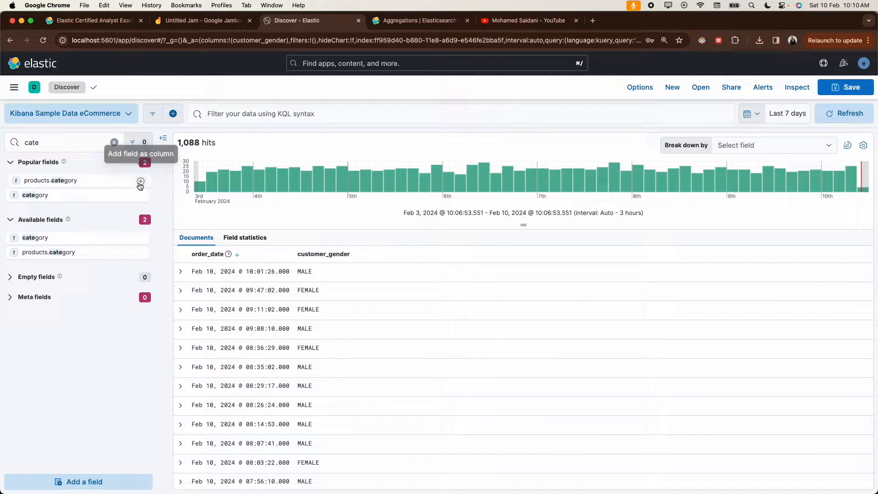
{"action": "left_click", "coordinate": [140, 180]}
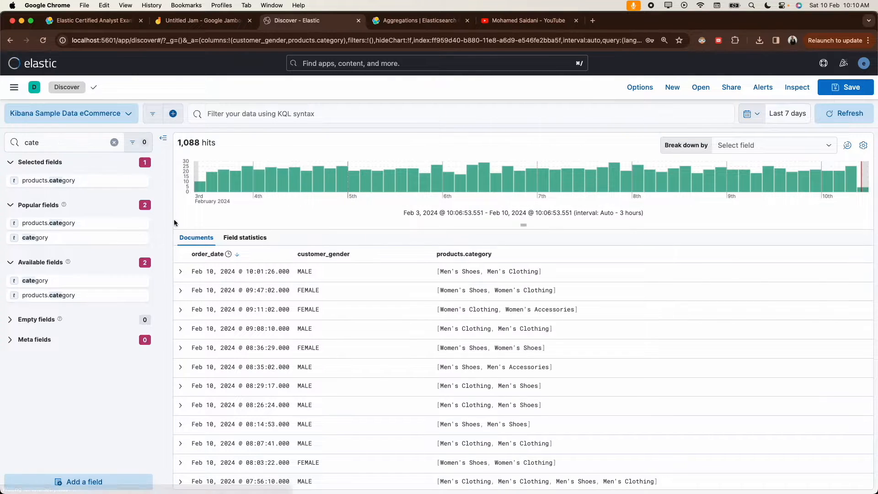
Step: Highlight the customer_gender value and the Men's Clothing category in the first document row
{"action": "double_click", "coordinate": [299, 271]}
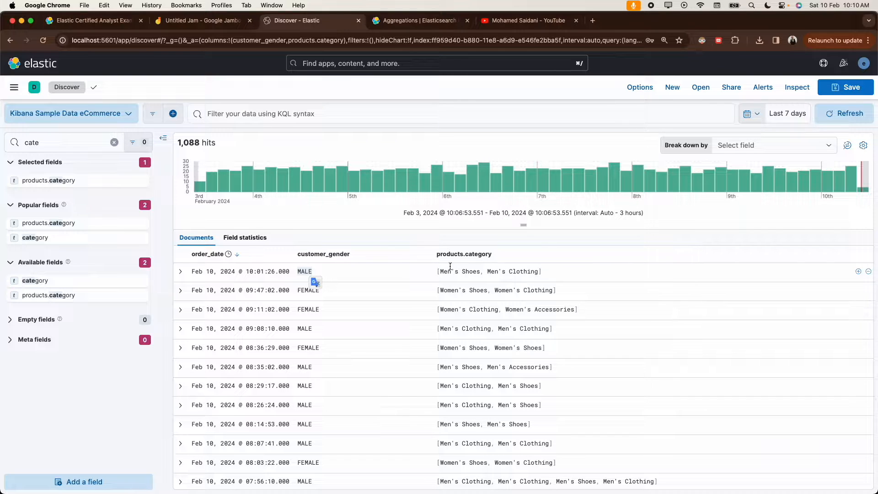
{"action": "left_click", "coordinate": [480, 270]}
{"action": "left_click_drag", "start_coordinate": [468, 272], "coordinate": [539, 277]}
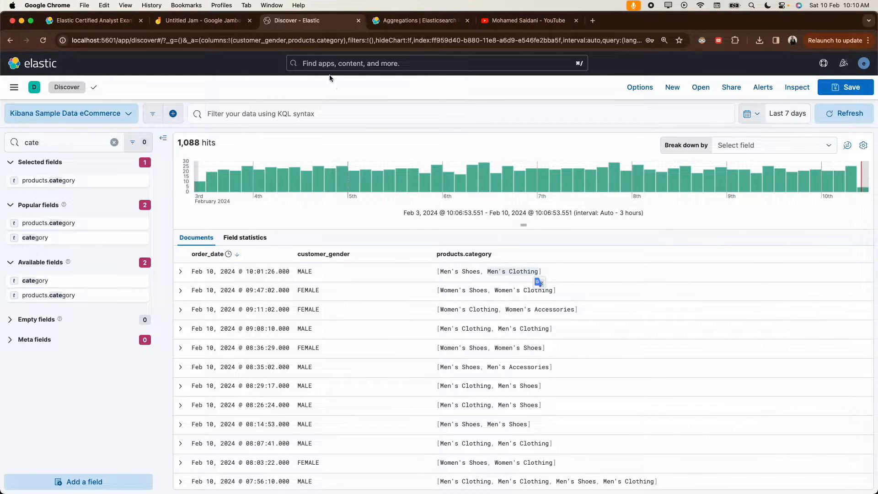
Step: Show the second Jamboard frame with the Clothing and Shoes buckets nested in B Male, then return to the Aggregations documentation
{"action": "left_click", "coordinate": [203, 21]}
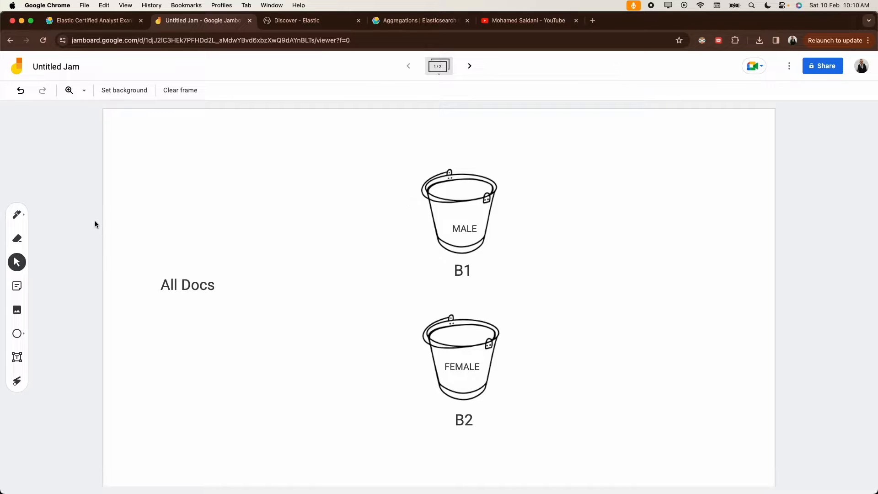
{"action": "left_click", "coordinate": [469, 66]}
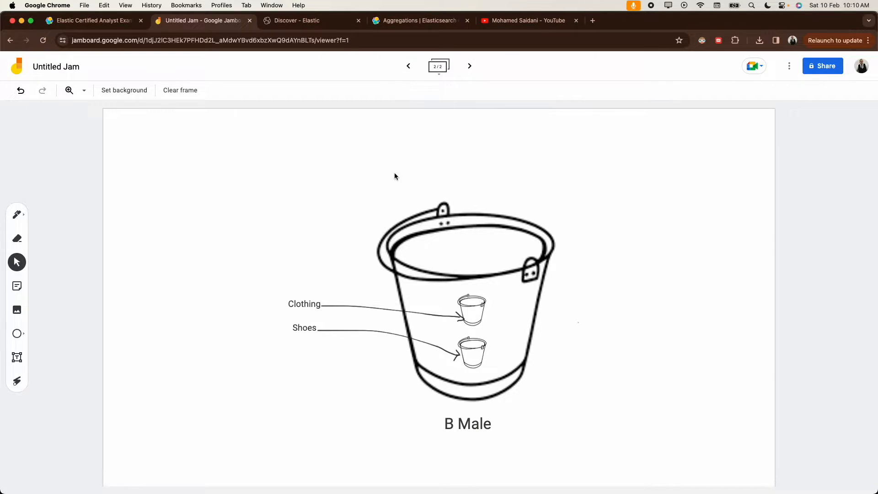
{"action": "left_click", "coordinate": [426, 224]}
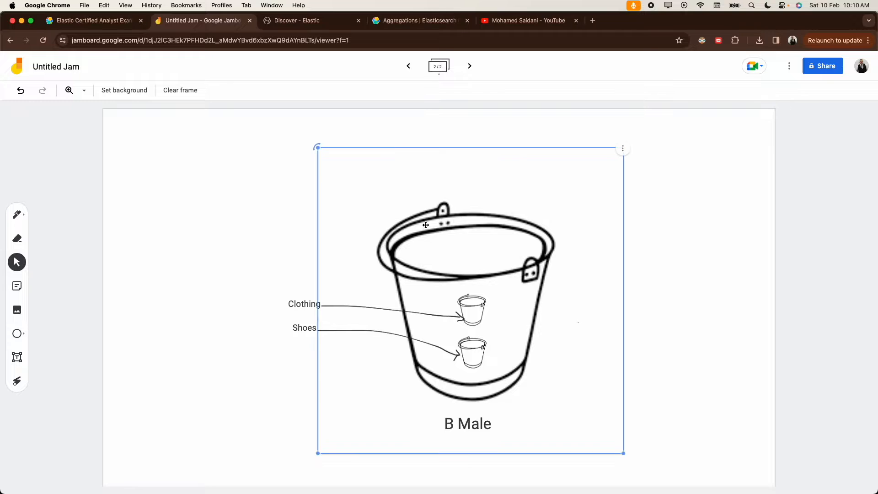
{"action": "left_click", "coordinate": [301, 171]}
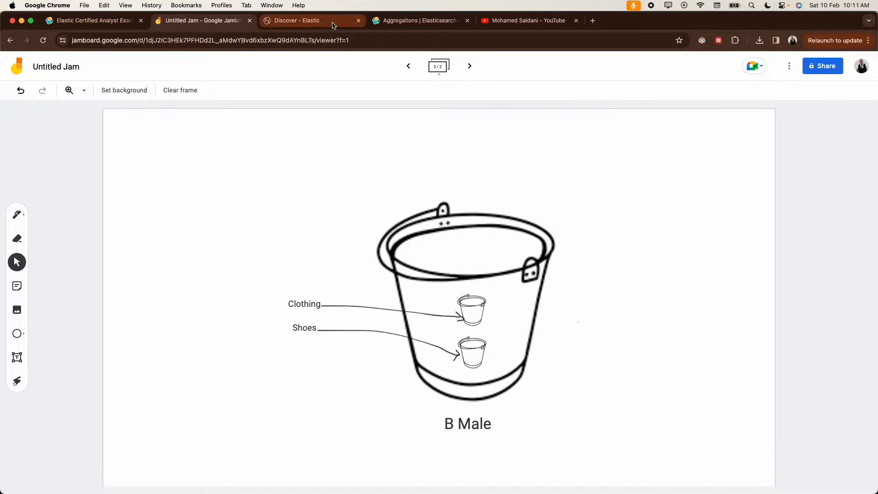
{"action": "left_click", "coordinate": [416, 21]}
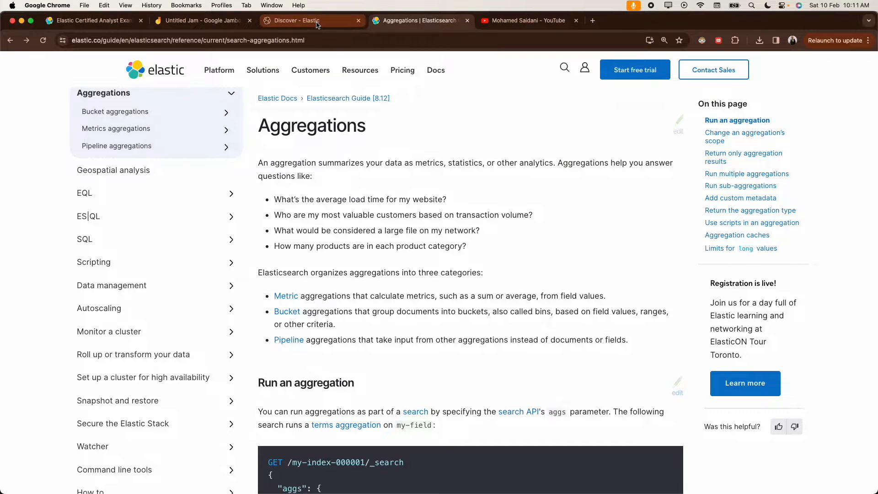
{"action": "scroll", "coordinate": [347, 328], "scroll_direction": "down", "scroll_amount": 1}
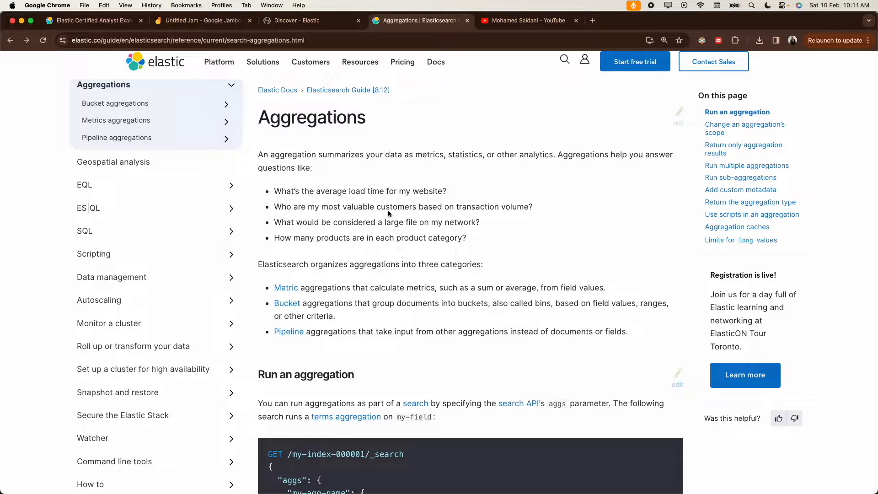
Step: Compare the gender and category columns in Discover with the two Jamboard bucket frames, and return to Discover
{"action": "left_click", "coordinate": [321, 26]}
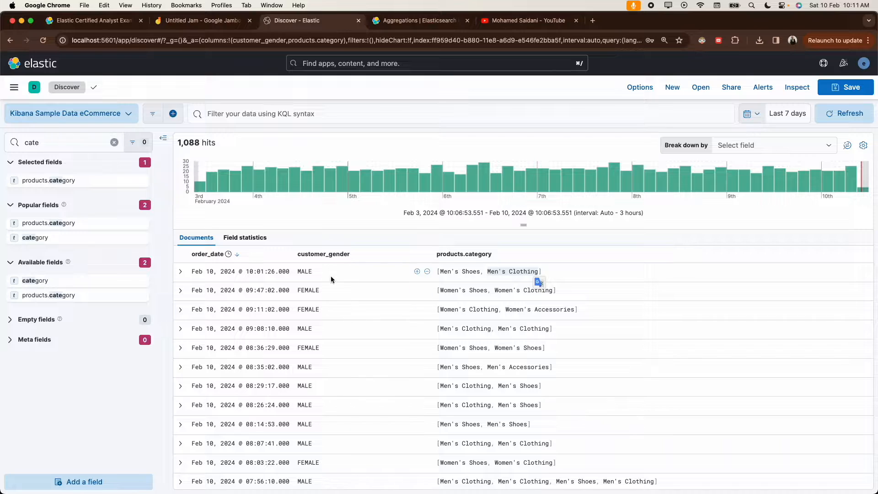
{"action": "left_click", "coordinate": [208, 20]}
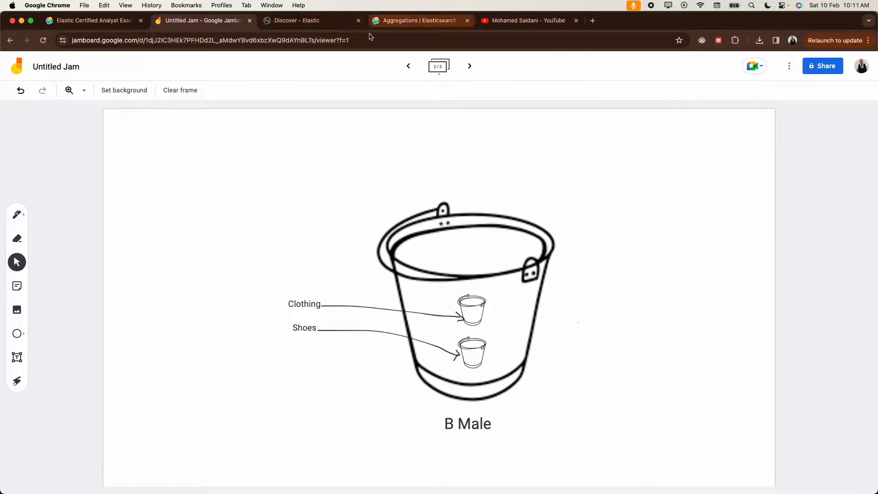
{"action": "left_click", "coordinate": [407, 67]}
{"action": "left_click", "coordinate": [468, 69]}
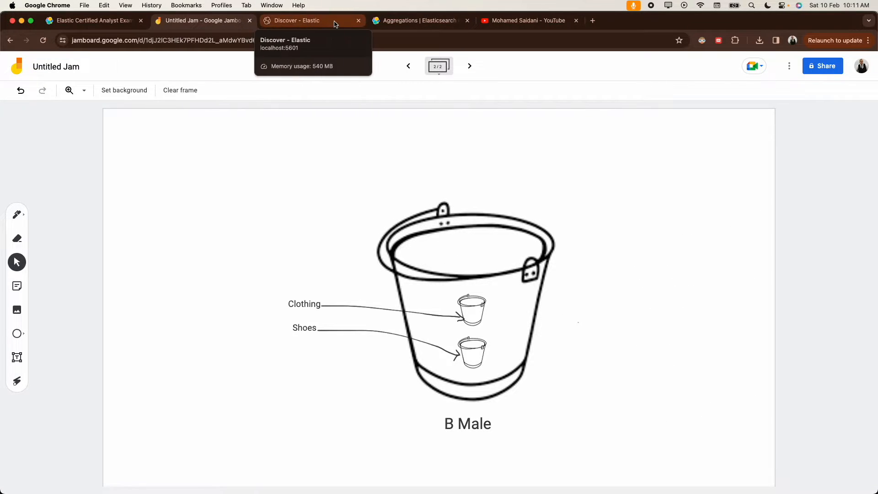
{"action": "left_click", "coordinate": [285, 20]}
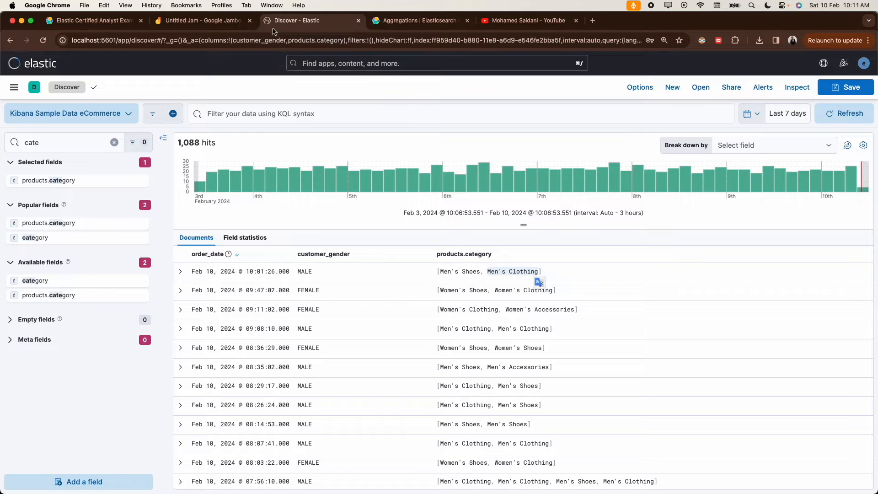
Step: Start a new aggregation-based visualization from the Visualize Library
{"action": "left_click", "coordinate": [14, 88]}
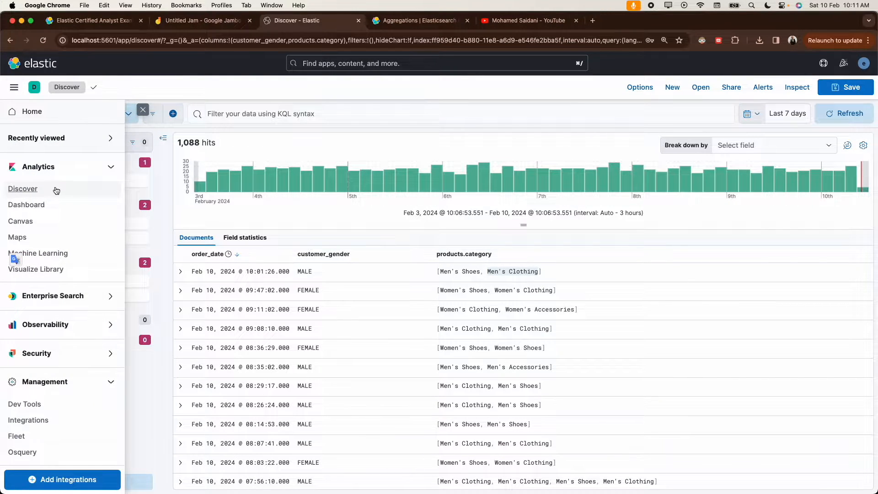
{"action": "left_click", "coordinate": [53, 269]}
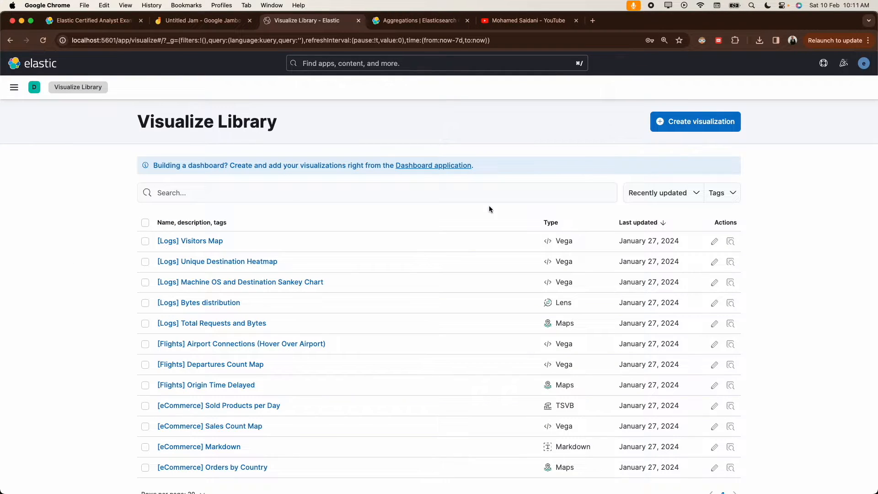
{"action": "left_click", "coordinate": [695, 121]}
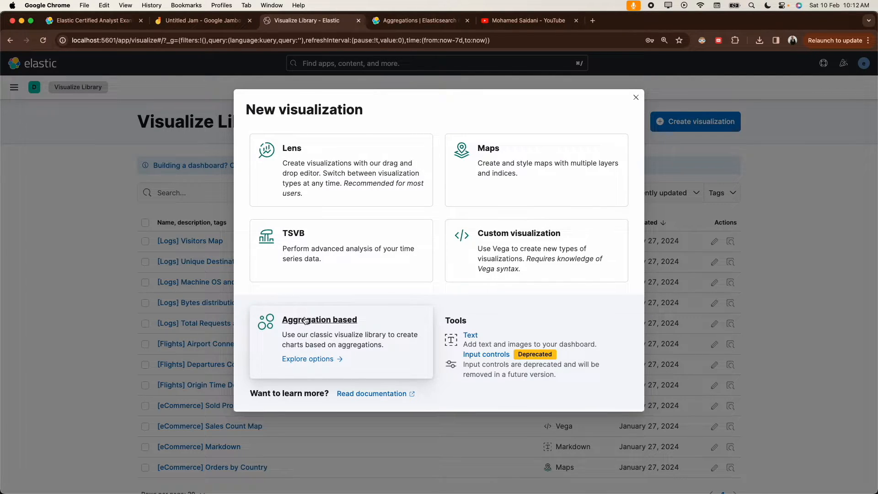
{"action": "left_click", "coordinate": [313, 360]}
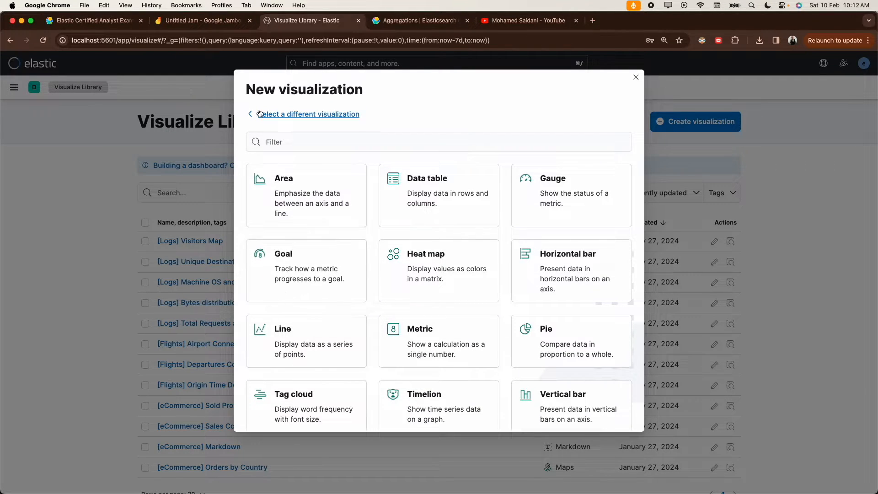
{"action": "left_click", "coordinate": [279, 114]}
{"action": "left_click", "coordinate": [315, 322]}
{"action": "left_click", "coordinate": [305, 114]}
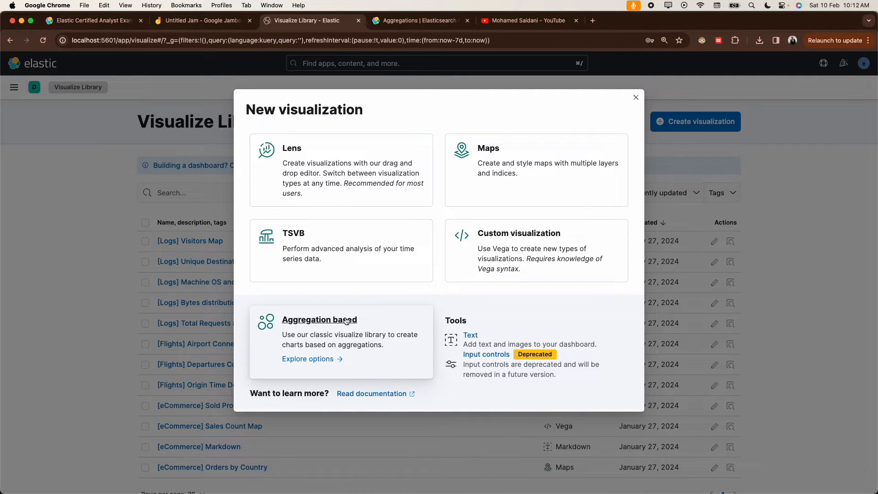
{"action": "left_click", "coordinate": [332, 324]}
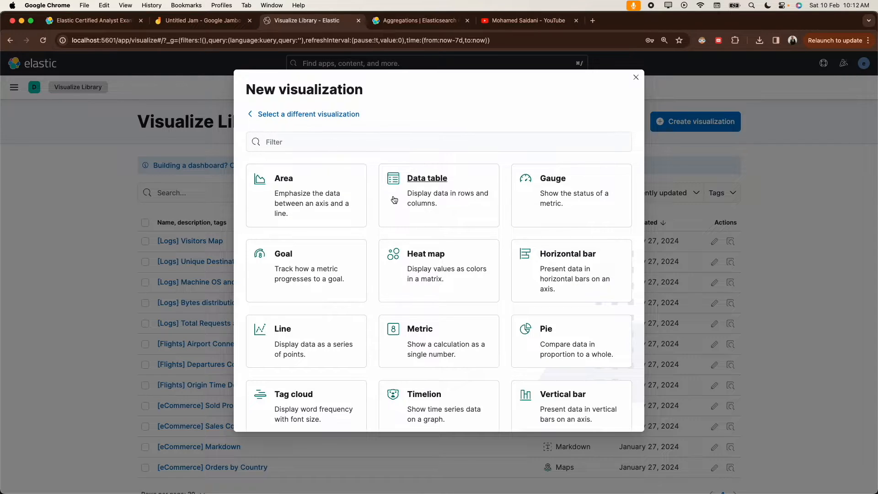
Step: Create a Data table visualization using Kibana Sample Data eCommerce as its source
{"action": "left_click", "coordinate": [426, 184]}
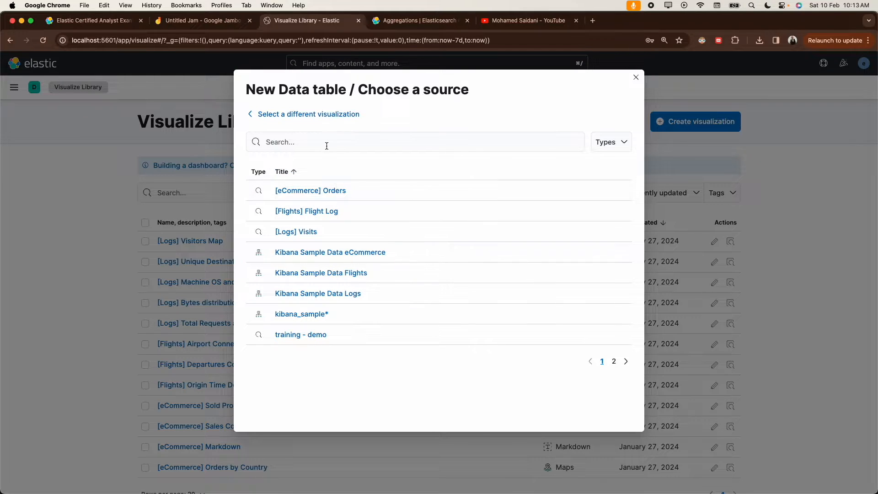
{"action": "left_click", "coordinate": [268, 114]}
{"action": "left_click", "coordinate": [408, 181]}
{"action": "left_click", "coordinate": [358, 252]}
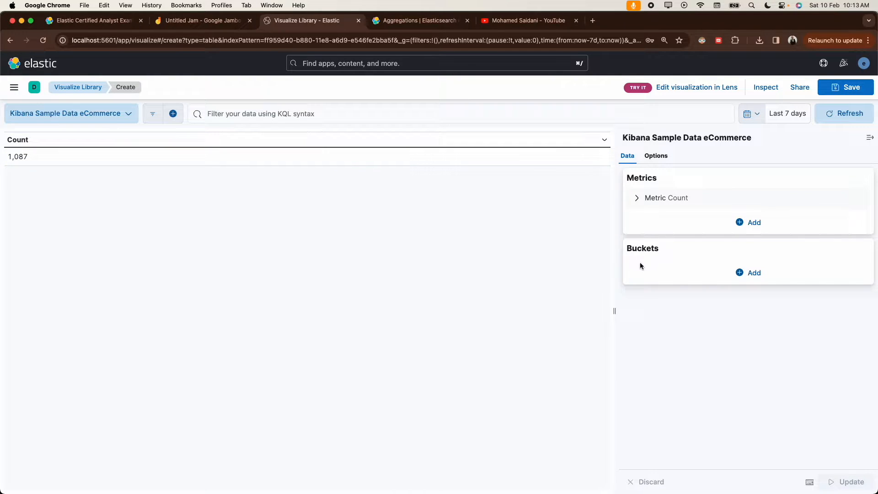
Step: Highlight the Buckets heading and add a Split rows bucket to the data table
{"action": "left_click_drag", "start_coordinate": [660, 246], "coordinate": [625, 249]}
{"action": "left_click", "coordinate": [640, 247]}
{"action": "left_click", "coordinate": [746, 273]}
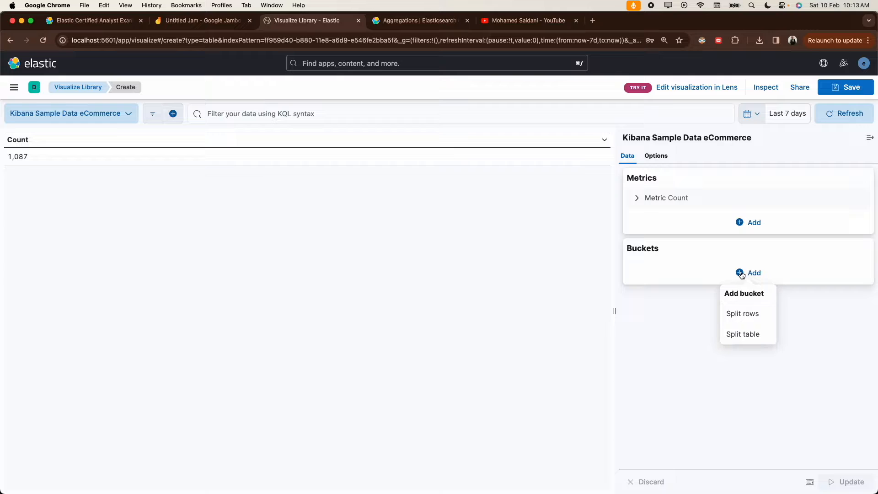
{"action": "left_click", "coordinate": [740, 315]}
Step: Review the available bucket aggregation types and choose Terms for the Split rows bucket
{"action": "left_click", "coordinate": [711, 306]}
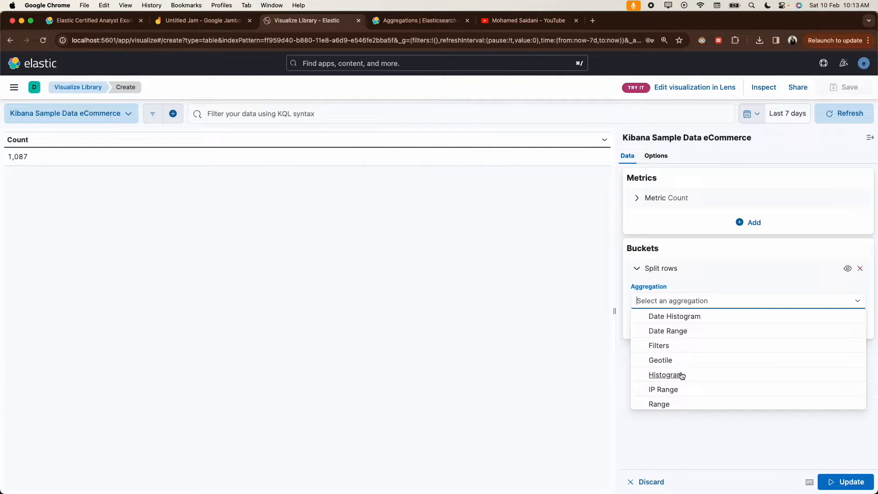
{"action": "scroll", "coordinate": [679, 378], "scroll_direction": "down", "scroll_amount": 2}
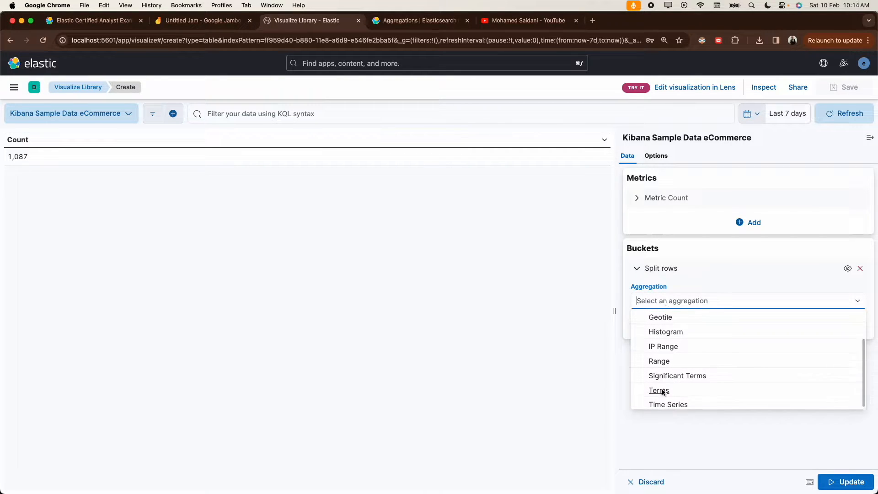
{"action": "scroll", "coordinate": [660, 389], "scroll_direction": "up", "scroll_amount": 3}
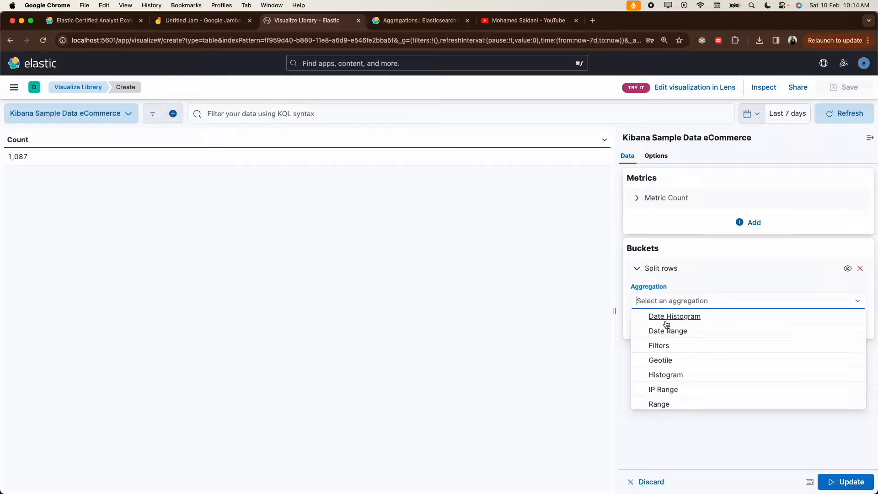
{"action": "scroll", "coordinate": [684, 370], "scroll_direction": "down", "scroll_amount": 1}
{"action": "scroll", "coordinate": [684, 368], "scroll_direction": "up", "scroll_amount": 1}
{"action": "scroll", "coordinate": [673, 394], "scroll_direction": "down", "scroll_amount": 2}
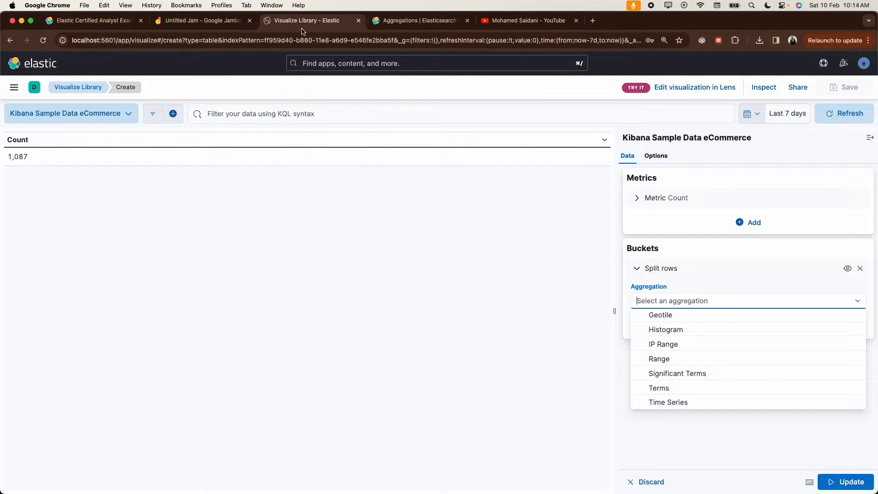
{"action": "scroll", "coordinate": [677, 368], "scroll_direction": "up", "scroll_amount": 3}
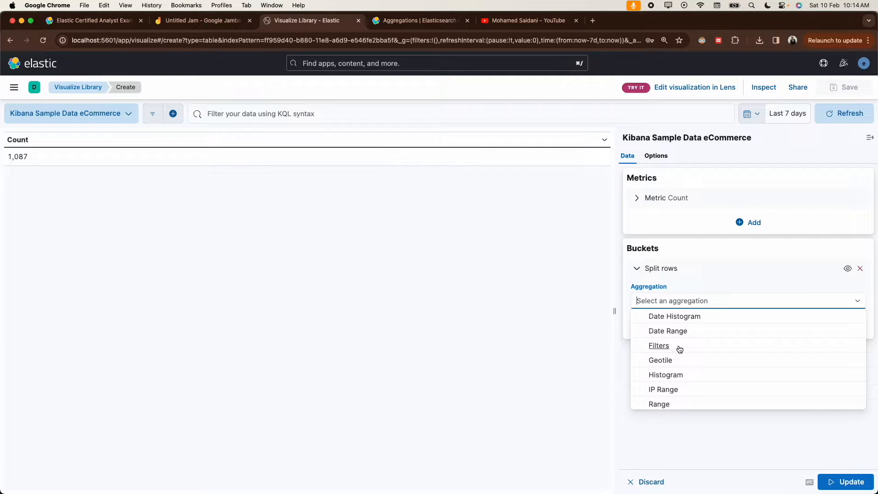
{"action": "scroll", "coordinate": [679, 349], "scroll_direction": "down", "scroll_amount": 3}
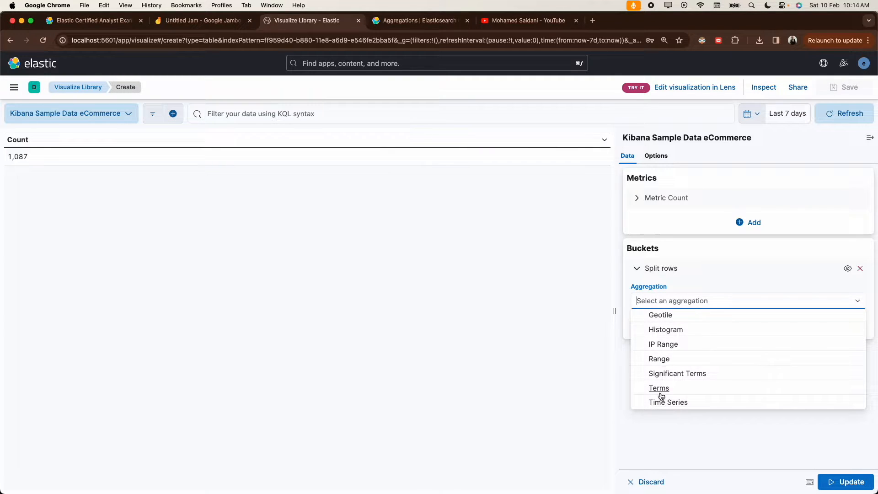
{"action": "left_click", "coordinate": [658, 388]}
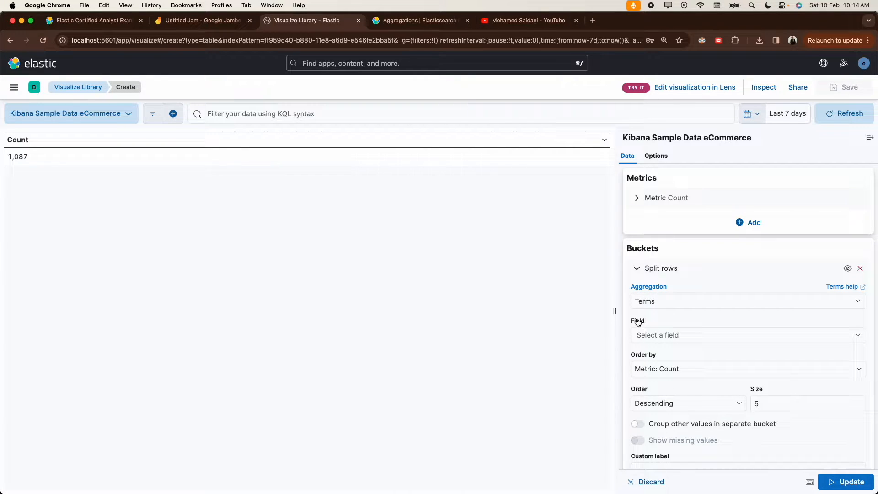
Step: Set the Terms aggregation's field to customer_gender and update the table
{"action": "left_click", "coordinate": [662, 334]}
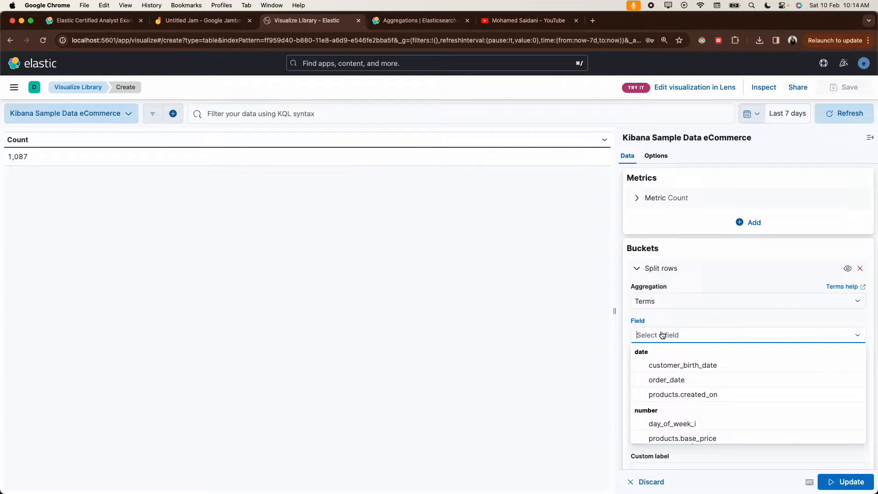
{"action": "type", "text": "gen"}
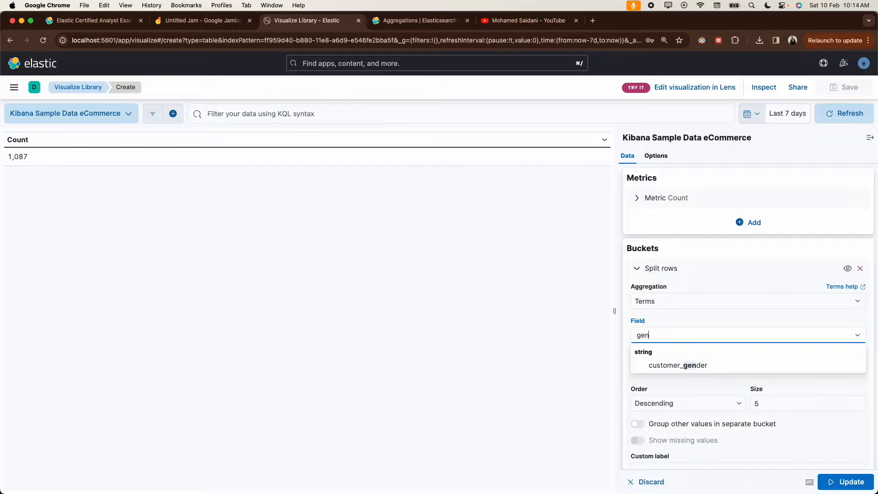
{"action": "left_click", "coordinate": [669, 365]}
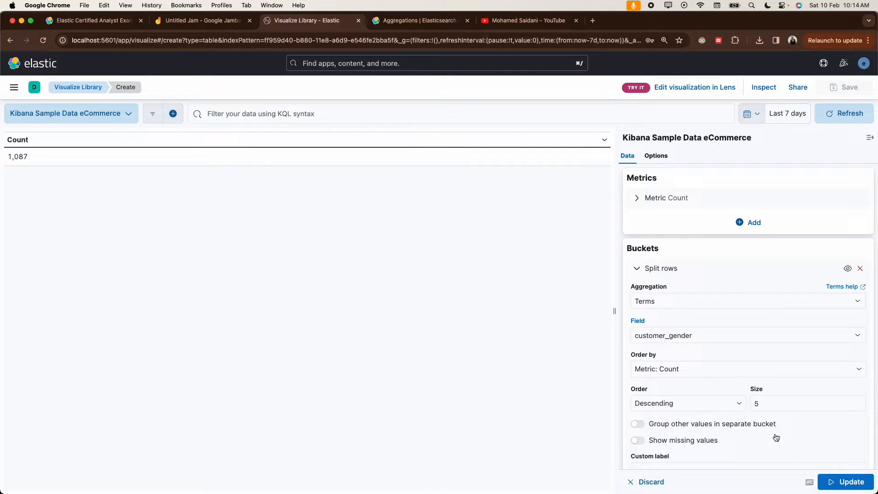
{"action": "left_click", "coordinate": [839, 487]}
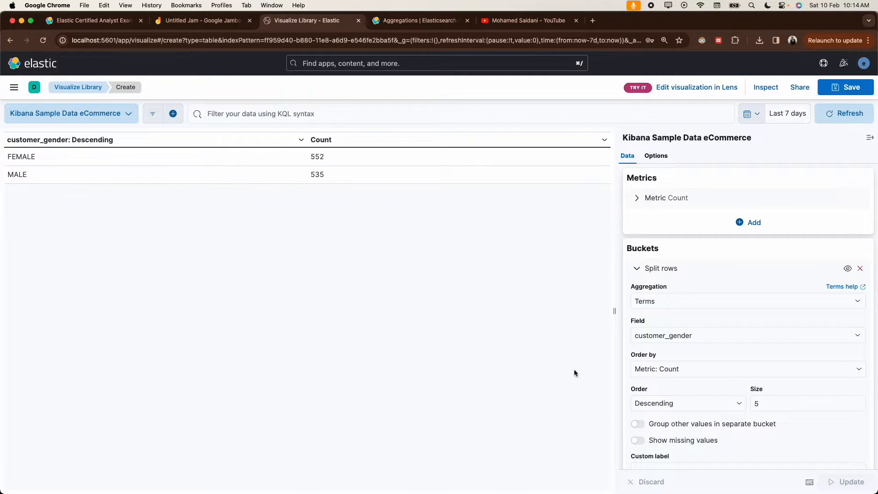
Step: Set the customer_gender bucket's size to 10 and update the table
{"action": "scroll", "coordinate": [709, 416], "scroll_direction": "down", "scroll_amount": 1}
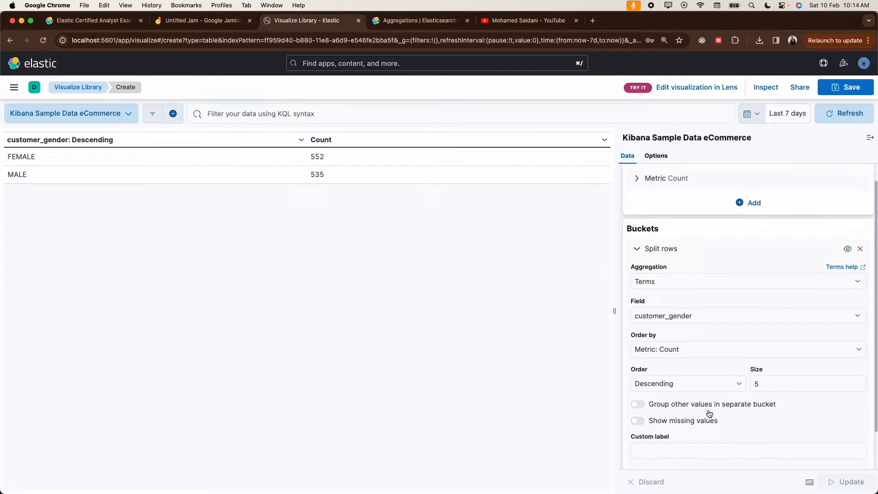
{"action": "scroll", "coordinate": [709, 414], "scroll_direction": "down", "scroll_amount": 2}
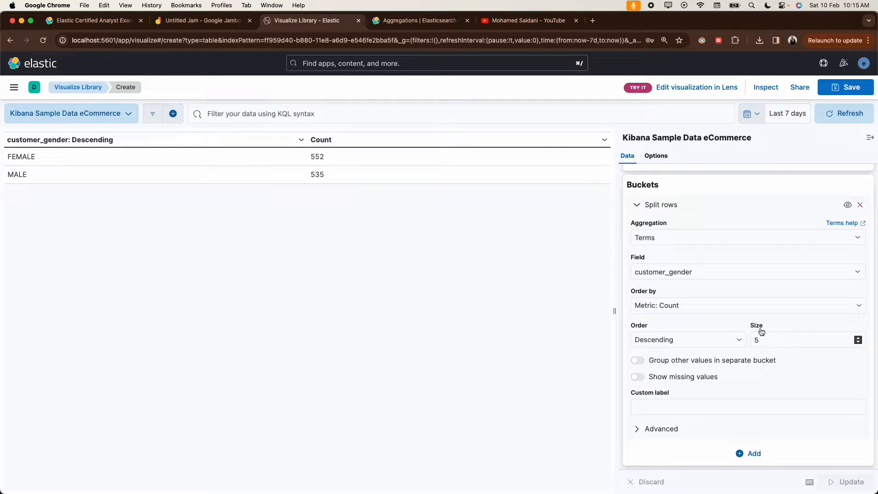
{"action": "left_click", "coordinate": [764, 342]}
{"action": "key", "text": "BackSpace"}
{"action": "type", "text": "10"}
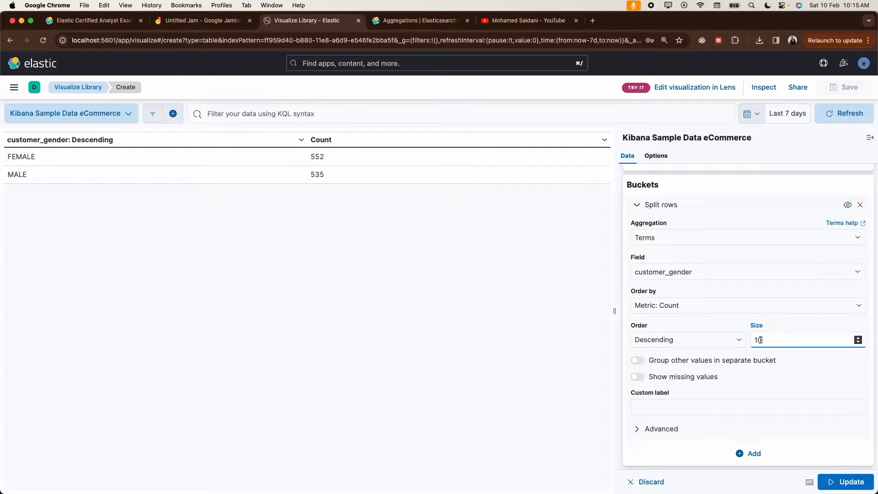
{"action": "left_click", "coordinate": [821, 482]}
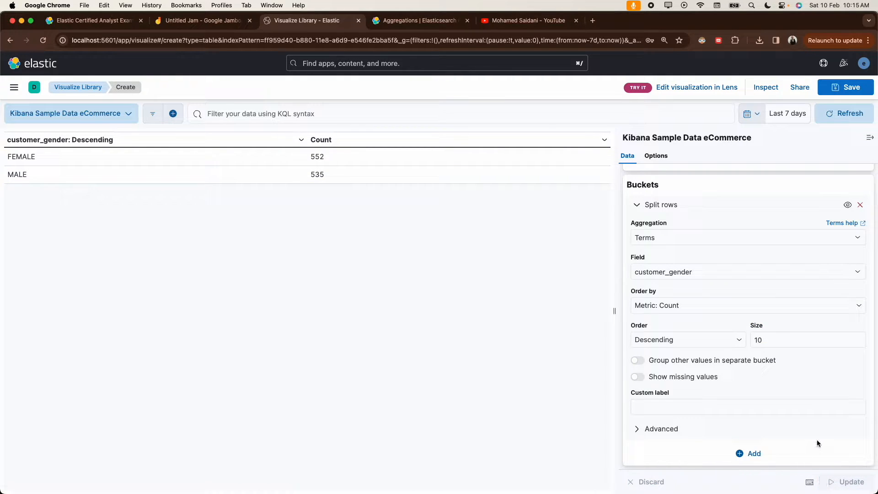
Step: Set the customer_gender bucket's order to Ascending and update the table
{"action": "left_click", "coordinate": [667, 339]}
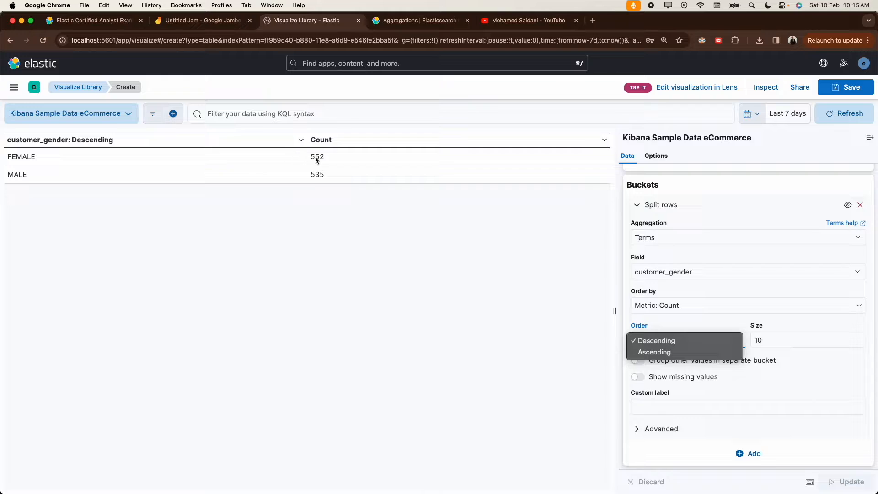
{"action": "left_click", "coordinate": [643, 357]}
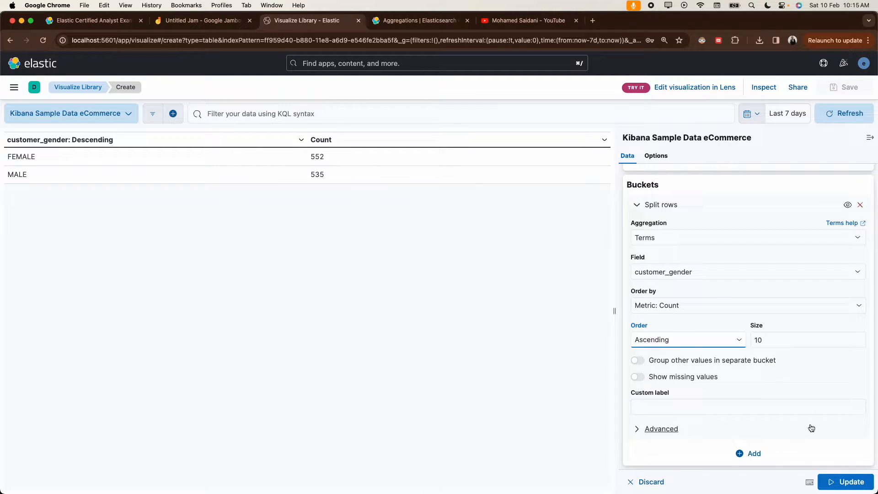
{"action": "left_click", "coordinate": [842, 484]}
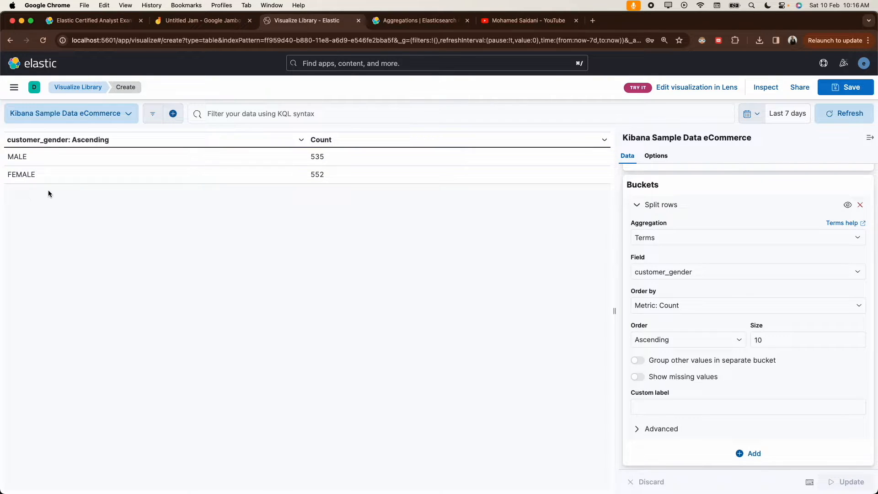
Step: Group other values in a separate bucket, update the table, enable showing missing values, and highlight the FEMALE row's label
{"action": "left_click", "coordinate": [637, 360]}
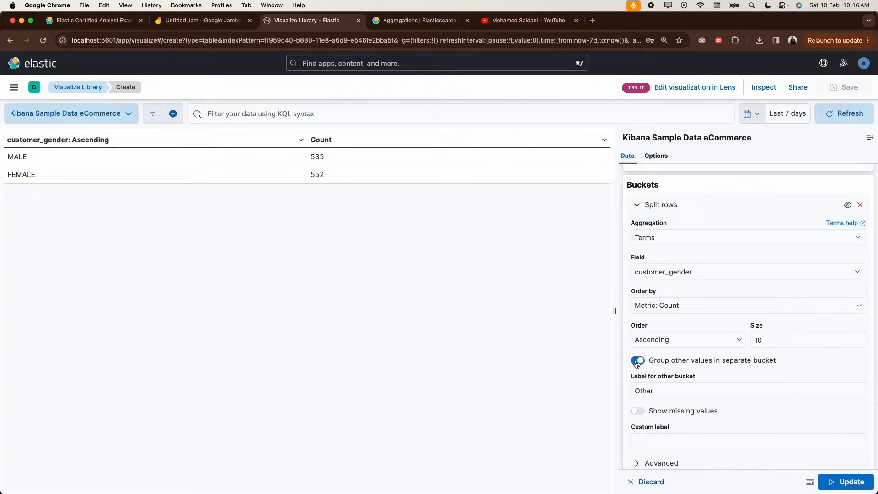
{"action": "left_click", "coordinate": [845, 481]}
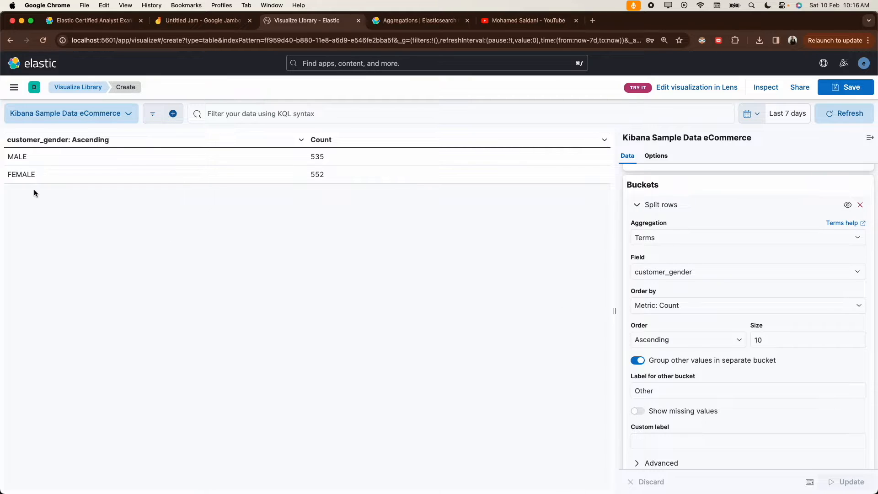
{"action": "left_click", "coordinate": [638, 411]}
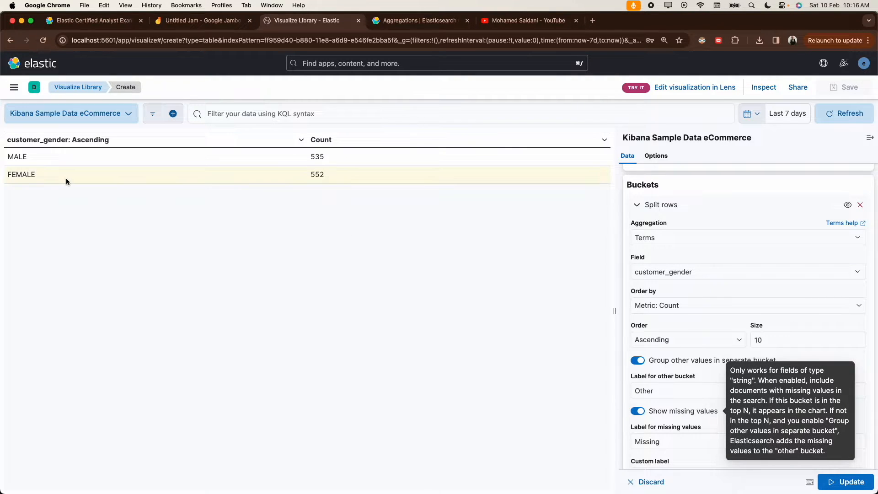
{"action": "left_click", "coordinate": [14, 174]}
{"action": "double_click", "coordinate": [15, 174]}
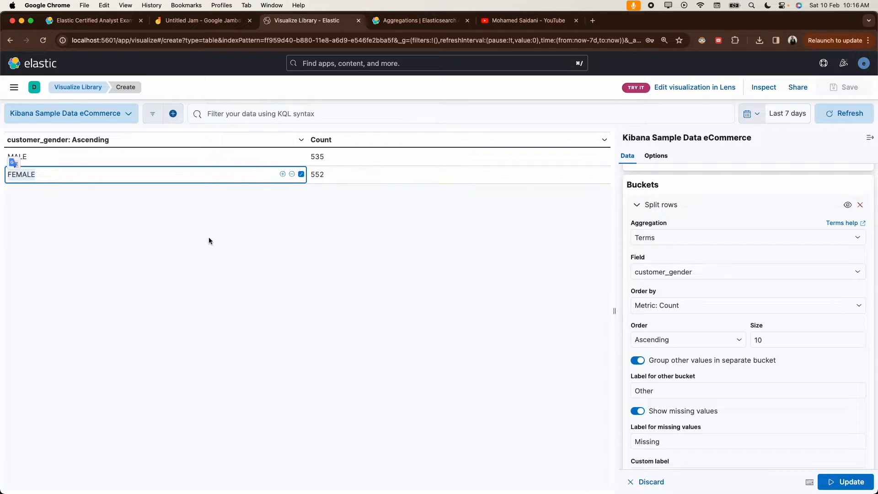
Step: Turn off showing missing values and grouping other values for the customer_gender bucket, and expand its advanced settings
{"action": "left_click", "coordinate": [638, 411]}
{"action": "left_click", "coordinate": [639, 361]}
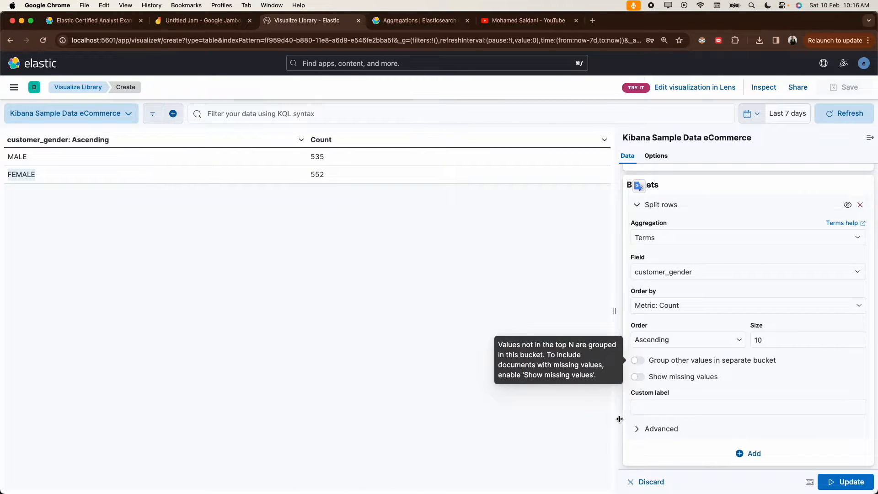
{"action": "left_click", "coordinate": [637, 428]}
{"action": "scroll", "coordinate": [660, 418], "scroll_direction": "down", "scroll_amount": 5}
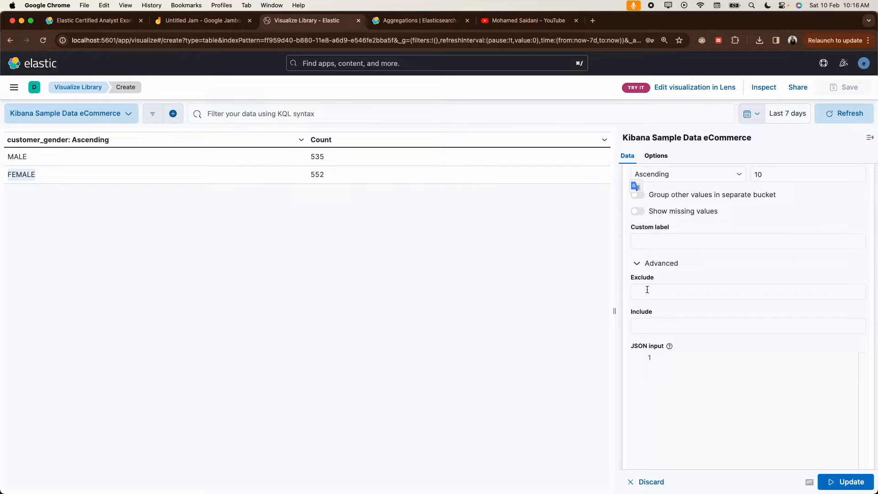
Step: Exclude the value MALE from the customer_gender bucket and update the table
{"action": "left_click", "coordinate": [647, 290]}
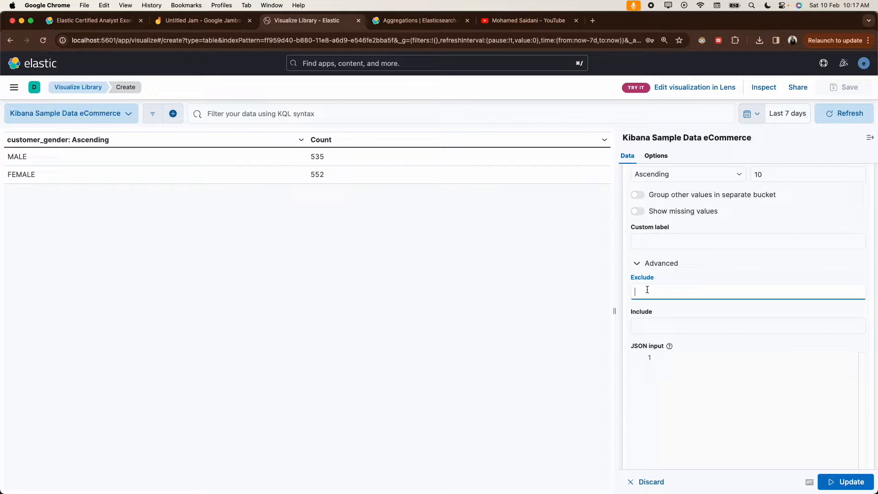
{"action": "type", "text": "MALE"}
{"action": "left_click", "coordinate": [841, 481]}
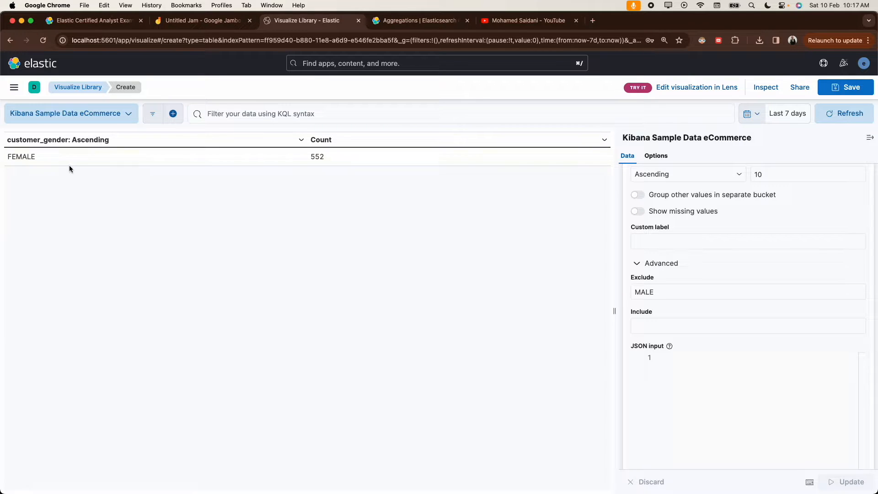
Step: Clear the bucket's exclusion, include only the value MALE instead, and update the table
{"action": "left_click", "coordinate": [642, 293]}
{"action": "key", "text": "super+a"}
{"action": "key", "text": "BackSpace"}
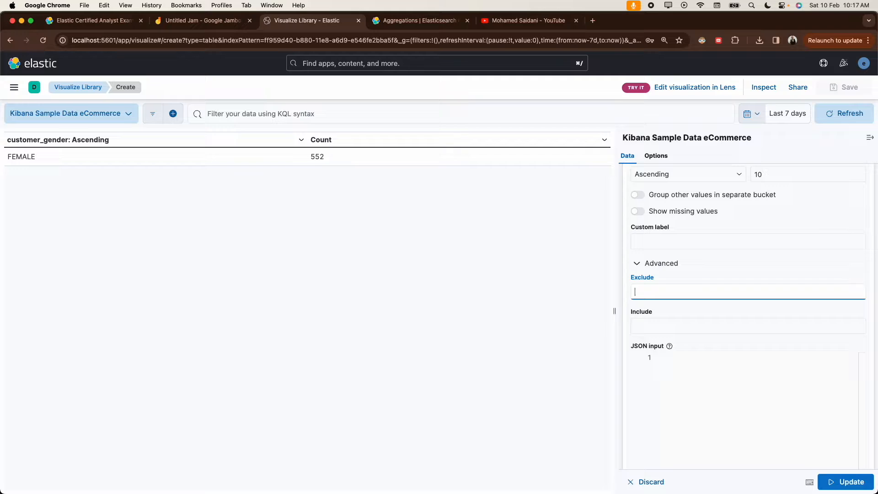
{"action": "left_click", "coordinate": [649, 324]}
{"action": "type", "text": "MALE"}
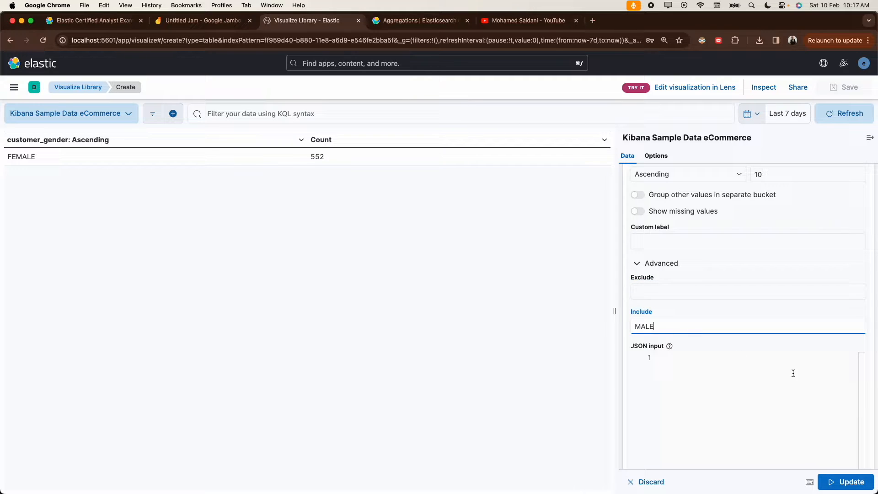
{"action": "left_click", "coordinate": [829, 480]}
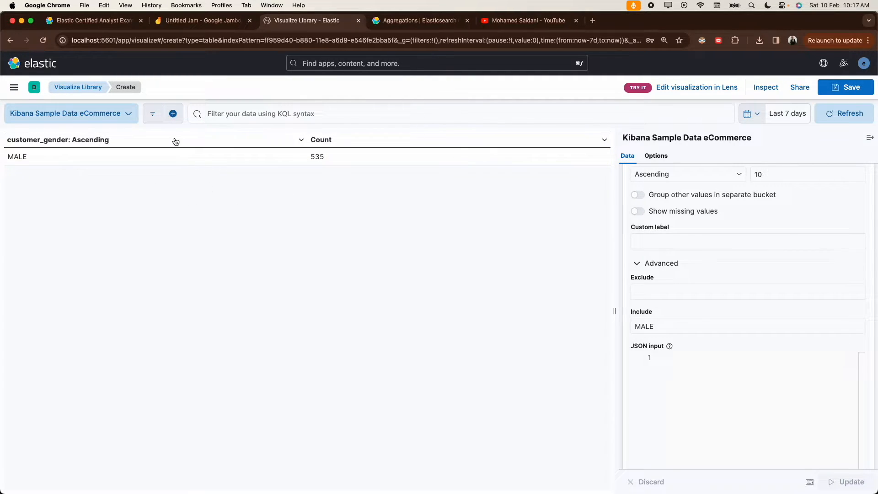
Step: Clear the customer_gender bucket's include value and update the table
{"action": "double_click", "coordinate": [650, 326]}
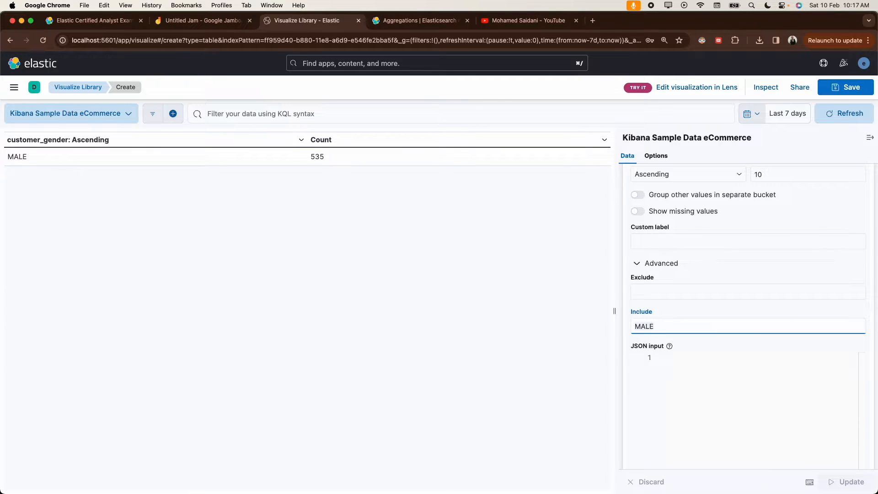
{"action": "key", "text": "BackSpace"}
{"action": "left_click", "coordinate": [850, 484]}
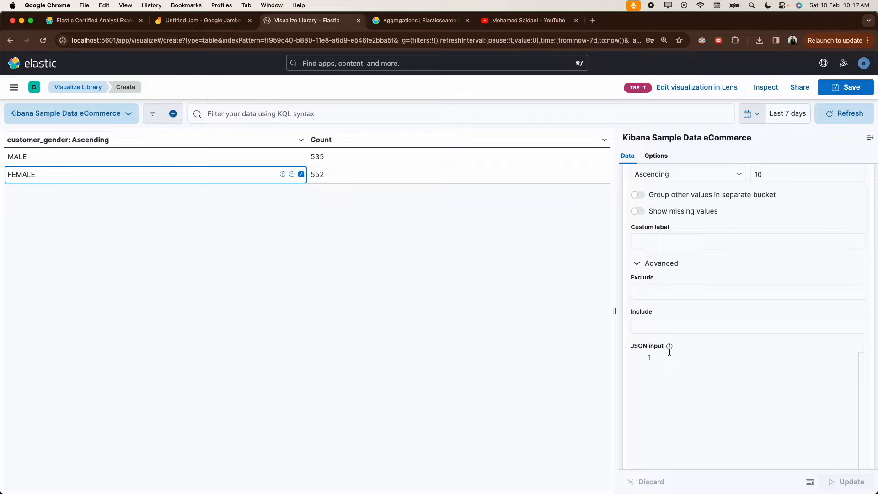
Step: Examine the customer_gender bucket's full settings, from aggregation, field and order to the advanced exclude, include and JSON input
{"action": "scroll", "coordinate": [689, 390], "scroll_direction": "down", "scroll_amount": 2}
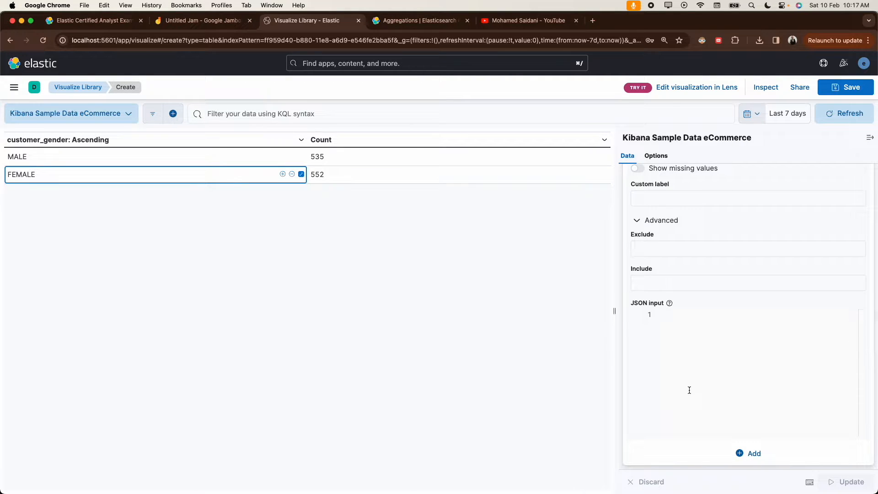
{"action": "scroll", "coordinate": [688, 390], "scroll_direction": "up", "scroll_amount": 6}
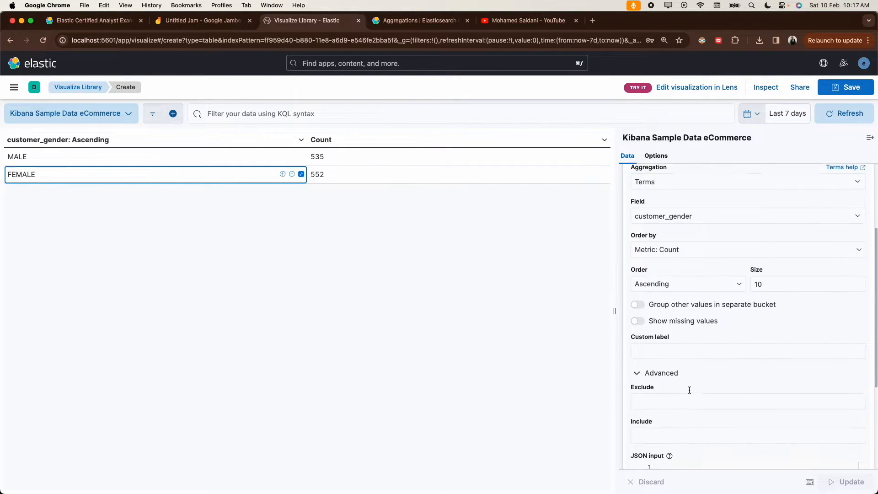
{"action": "scroll", "coordinate": [688, 394], "scroll_direction": "up", "scroll_amount": 2}
{"action": "scroll", "coordinate": [689, 394], "scroll_direction": "down", "scroll_amount": 2}
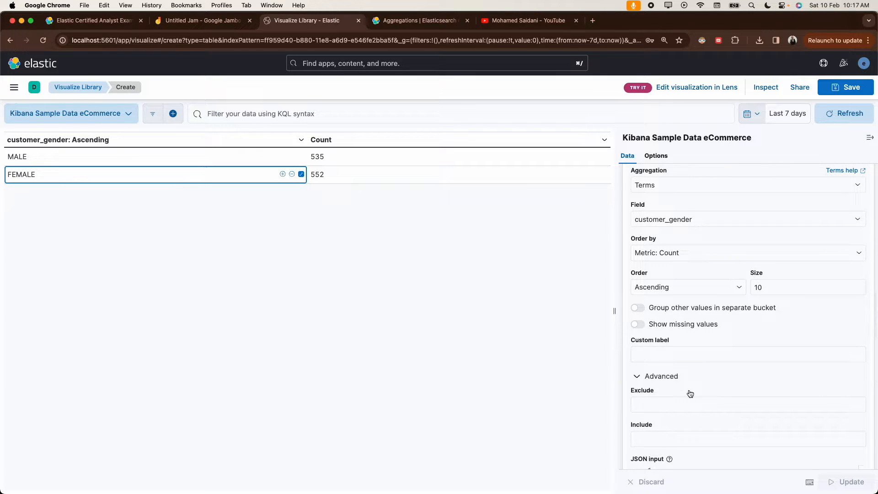
{"action": "scroll", "coordinate": [689, 393], "scroll_direction": "down", "scroll_amount": 6}
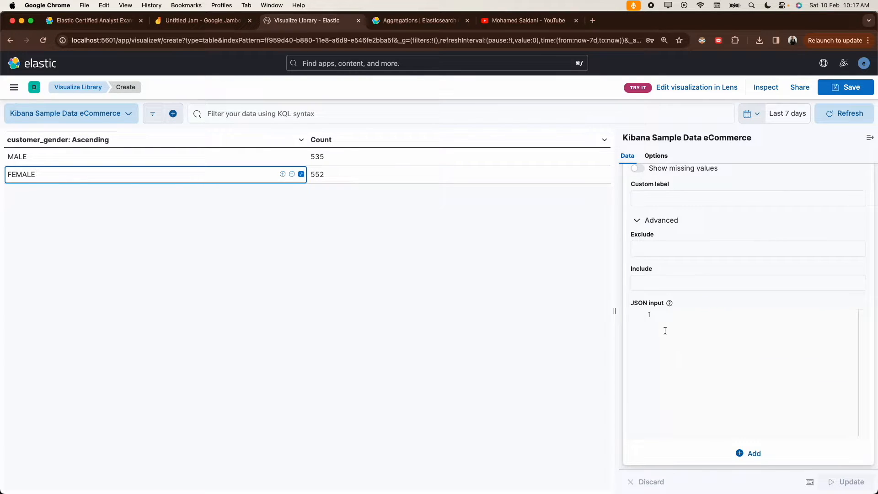
{"action": "scroll", "coordinate": [664, 329], "scroll_direction": "up", "scroll_amount": 9}
{"action": "scroll", "coordinate": [664, 329], "scroll_direction": "up", "scroll_amount": 1}
{"action": "scroll", "coordinate": [665, 333], "scroll_direction": "down", "scroll_amount": 8}
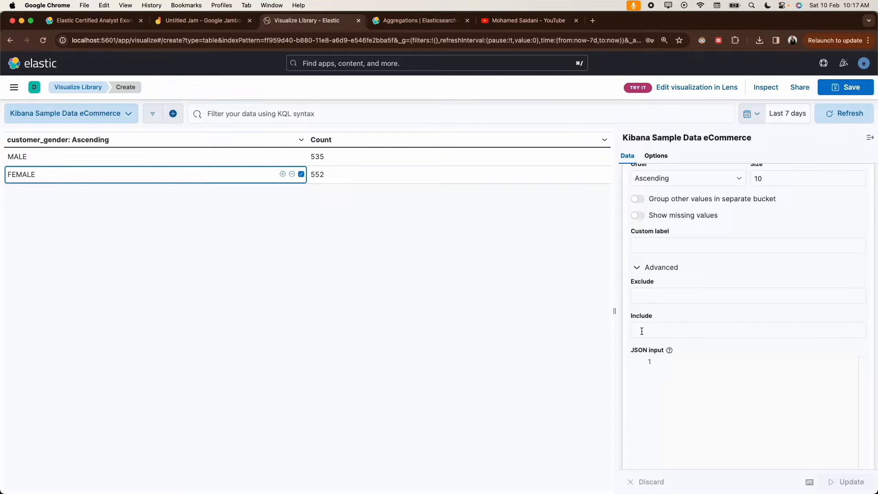
{"action": "scroll", "coordinate": [641, 331], "scroll_direction": "up", "scroll_amount": 5}
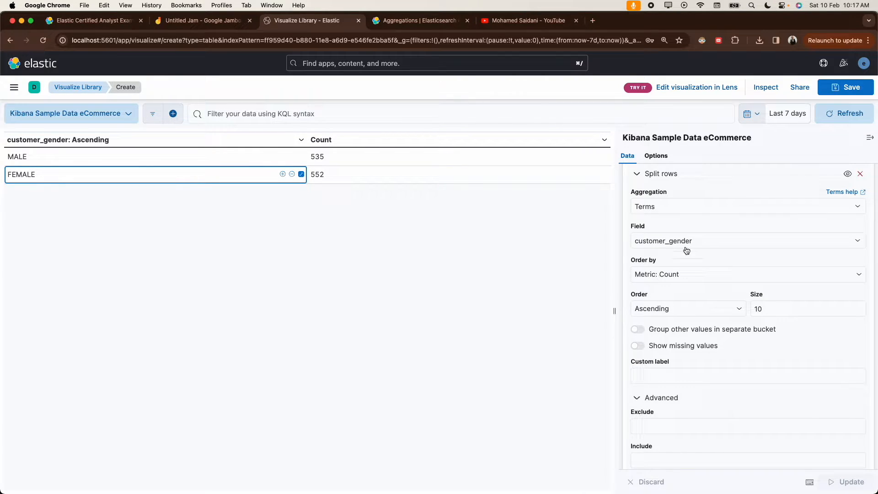
{"action": "scroll", "coordinate": [682, 426], "scroll_direction": "up", "scroll_amount": 4}
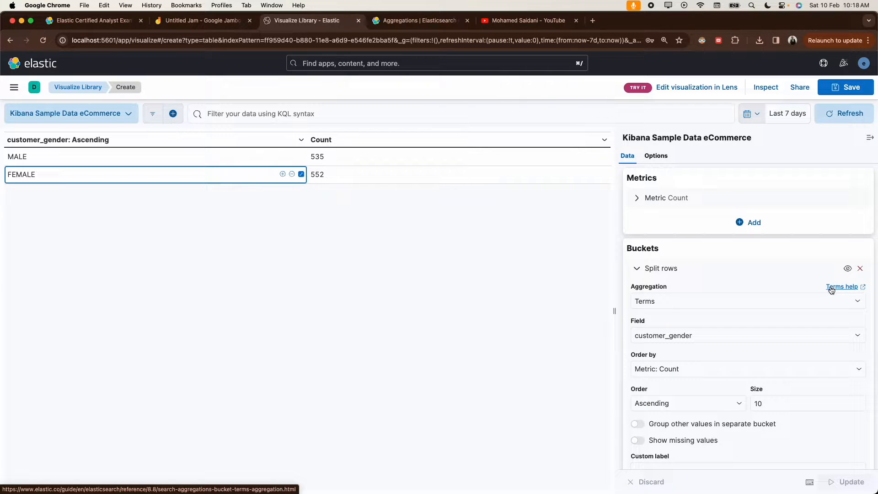
Step: Collapse the customer_gender bucket, show a total with the Sum function in the display options, and update the table
{"action": "left_click", "coordinate": [642, 273]}
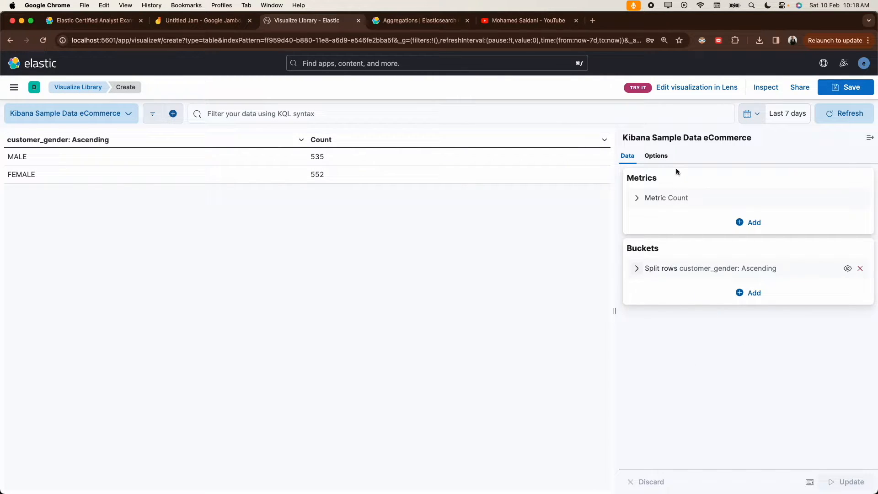
{"action": "left_click", "coordinate": [657, 157]}
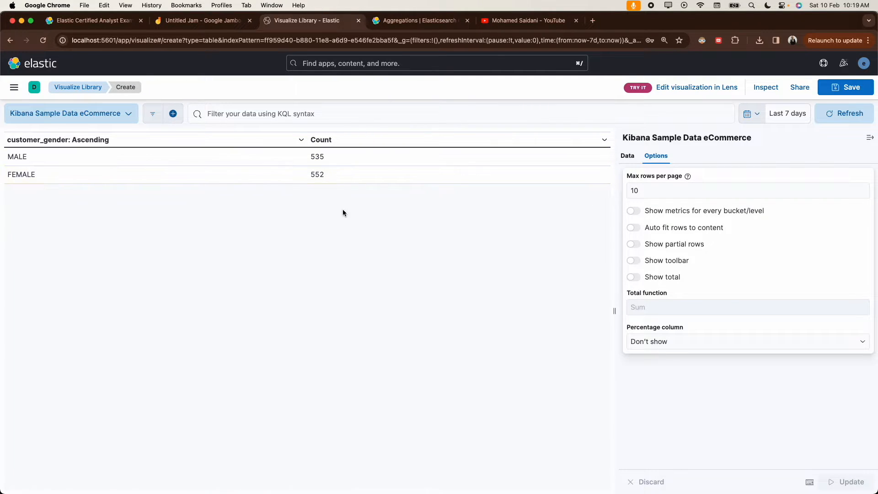
{"action": "left_click", "coordinate": [649, 195]}
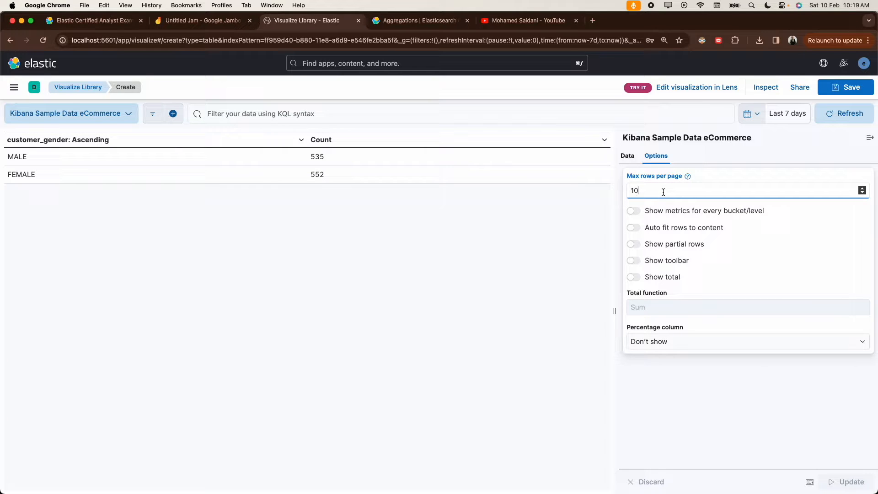
{"action": "left_click", "coordinate": [560, 246]}
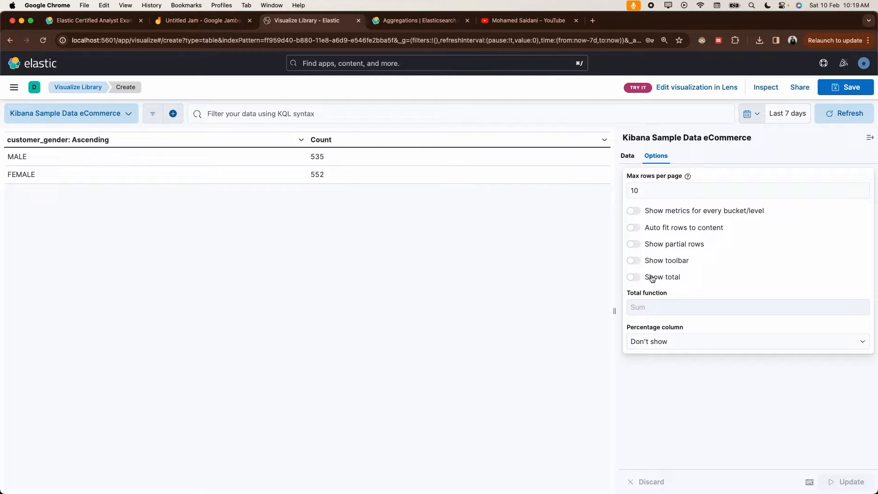
{"action": "left_click", "coordinate": [634, 278]}
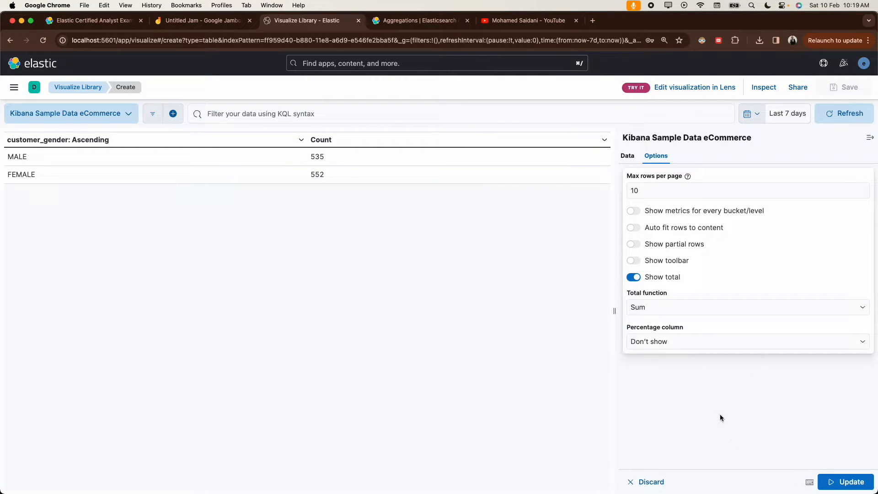
{"action": "left_click", "coordinate": [665, 314]}
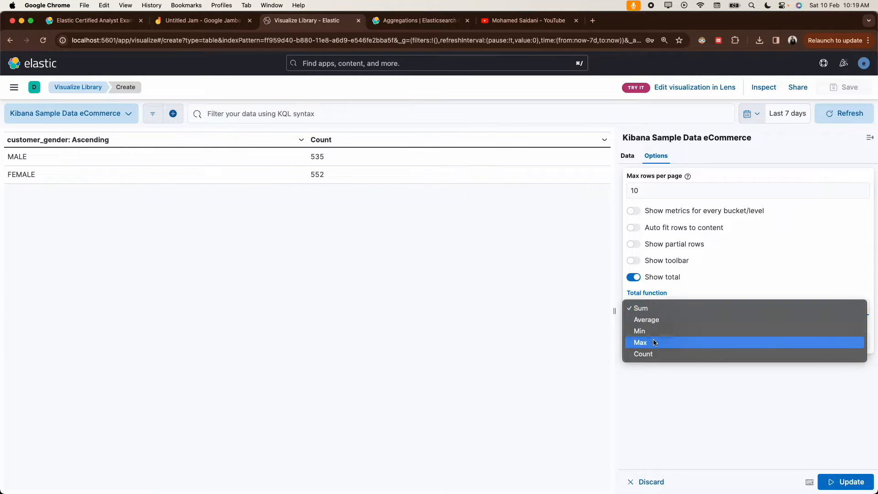
{"action": "left_click", "coordinate": [389, 217]}
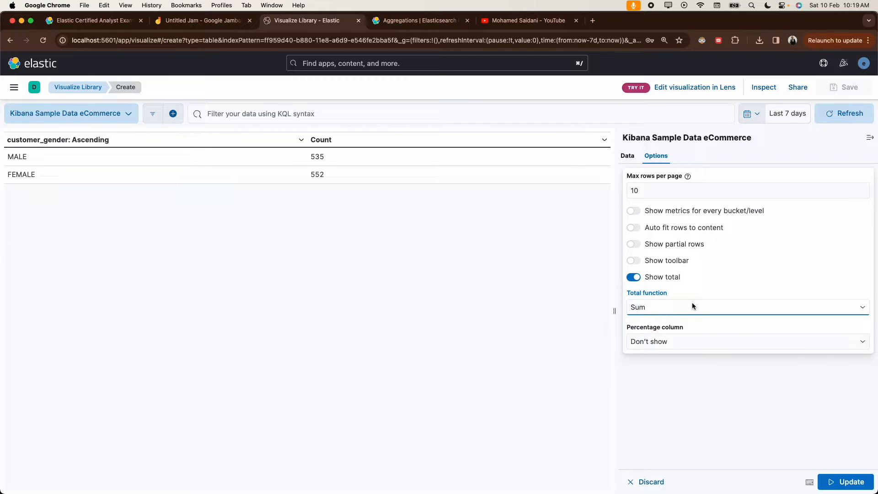
{"action": "left_click", "coordinate": [835, 479]}
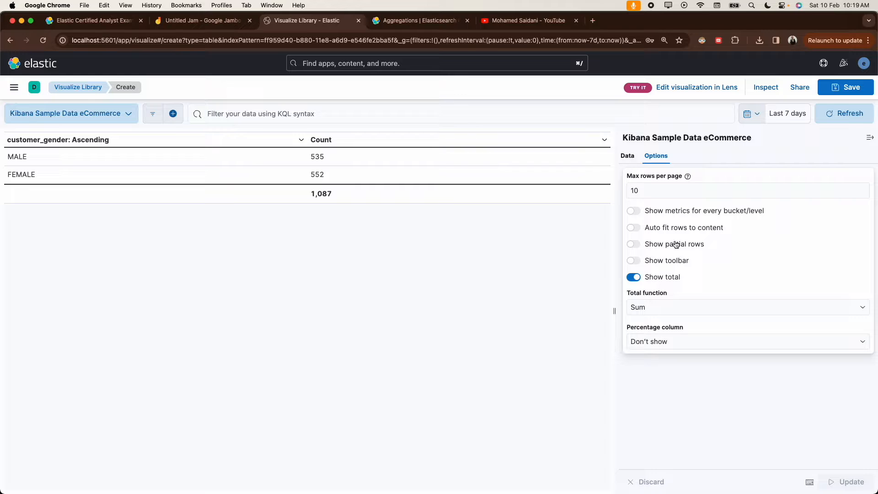
Step: Set the table's percentage column to Count and update the table
{"action": "left_click", "coordinate": [633, 211]}
{"action": "left_click", "coordinate": [633, 211]}
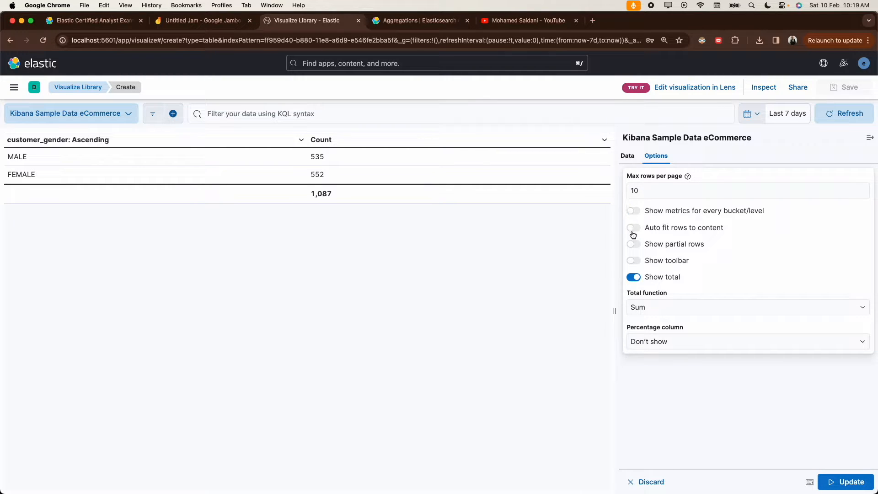
{"action": "left_click", "coordinate": [658, 342]}
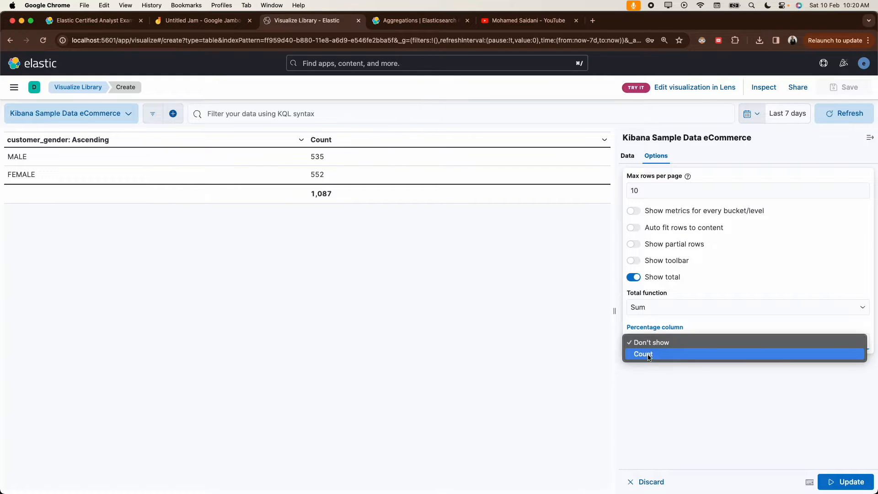
{"action": "left_click", "coordinate": [649, 354]}
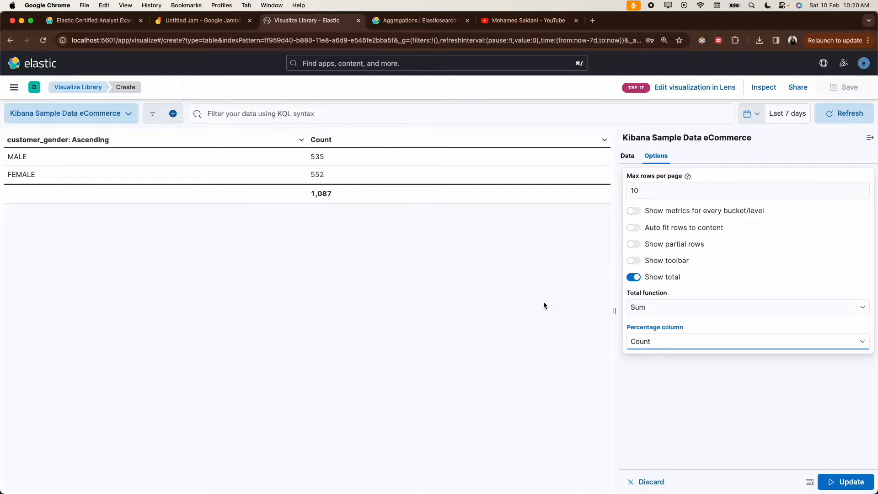
{"action": "left_click", "coordinate": [845, 481]}
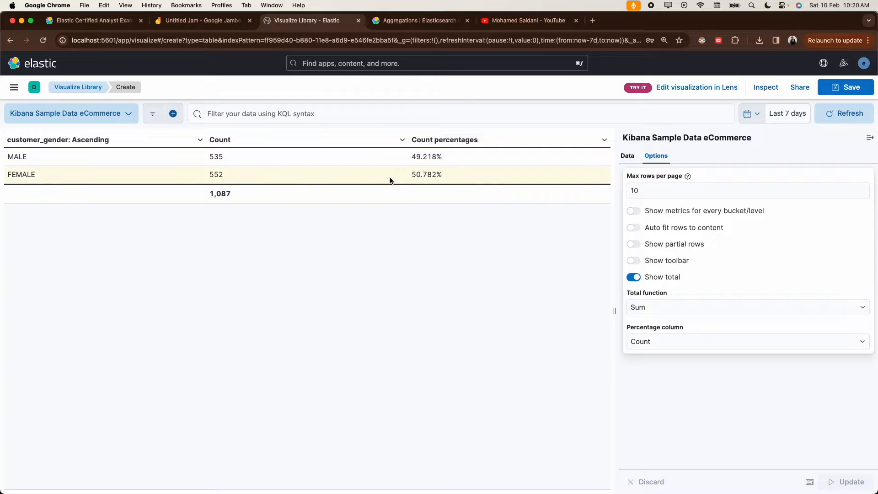
Step: Enable the toolbar, partial rows, auto-fit rows and metrics for every bucket/level, and update the table
{"action": "left_click", "coordinate": [633, 261]}
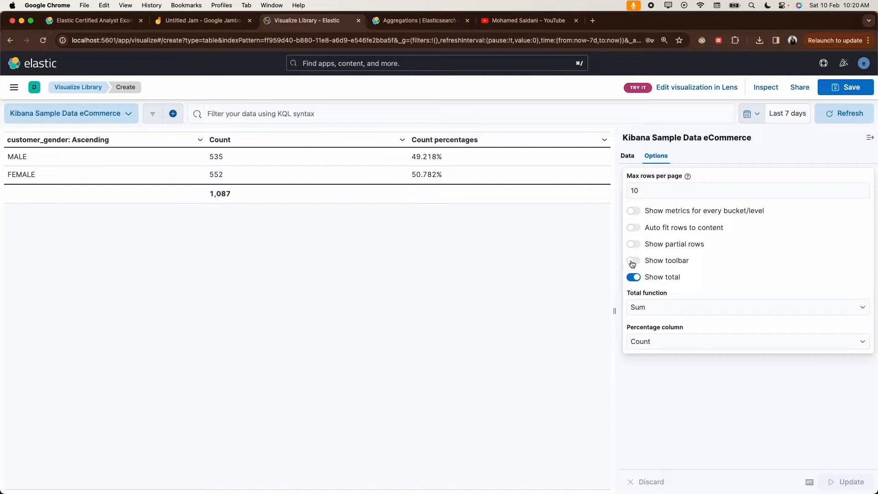
{"action": "left_click", "coordinate": [633, 244]}
{"action": "left_click", "coordinate": [633, 228]}
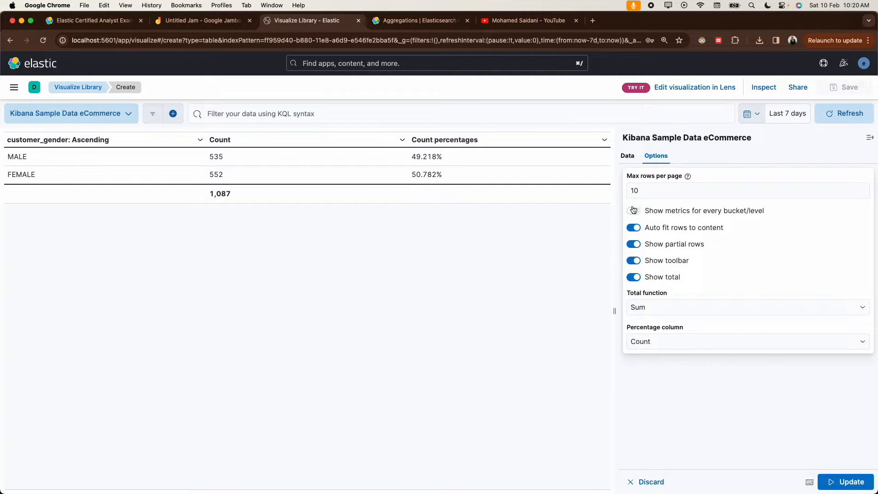
{"action": "left_click", "coordinate": [633, 211]}
{"action": "left_click", "coordinate": [841, 483]}
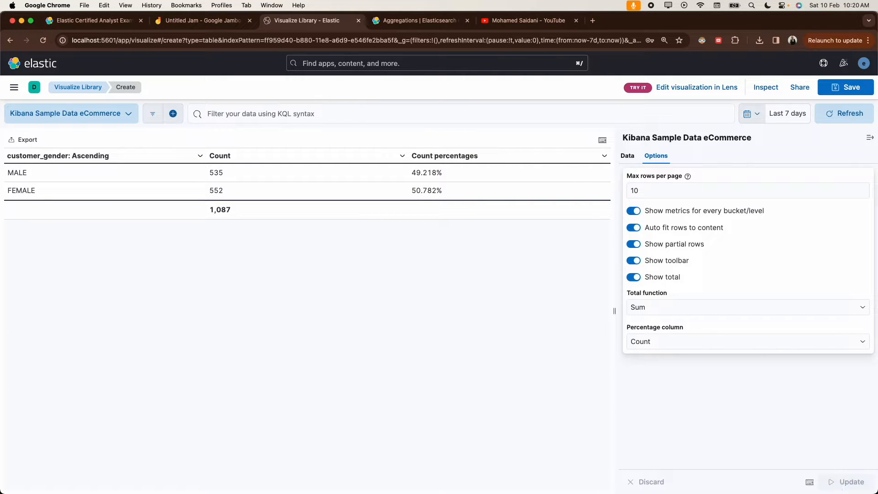
Step: Turn off metrics for every bucket/level, auto-fit rows, partial rows and the toolbar, and update the table
{"action": "left_click", "coordinate": [635, 211]}
{"action": "left_click", "coordinate": [634, 228]}
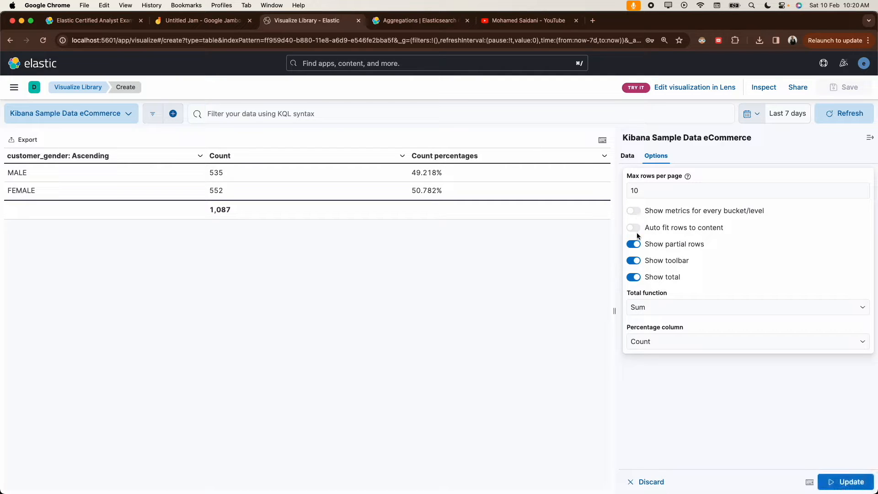
{"action": "left_click", "coordinate": [635, 244]}
{"action": "left_click", "coordinate": [633, 260]}
{"action": "left_click", "coordinate": [831, 477]}
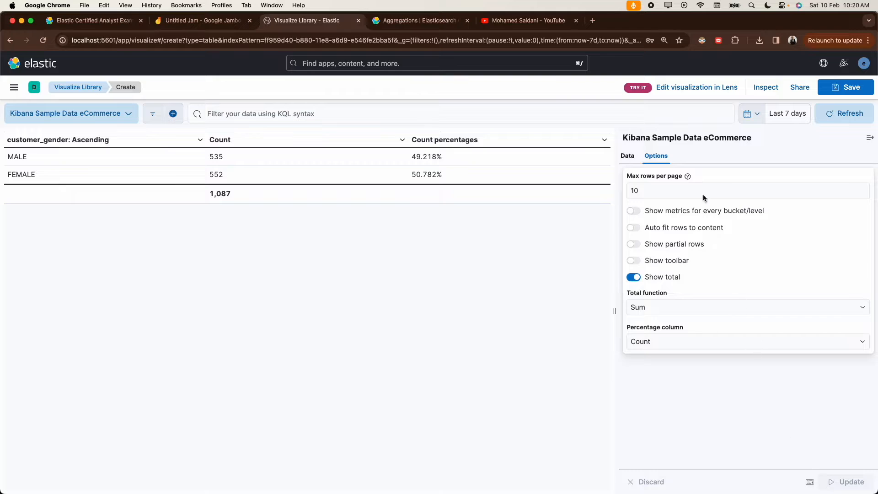
Step: Give the customer_gender bucket the custom label "Customer Gender", update the table and collapse the bucket settings
{"action": "left_click", "coordinate": [628, 156]}
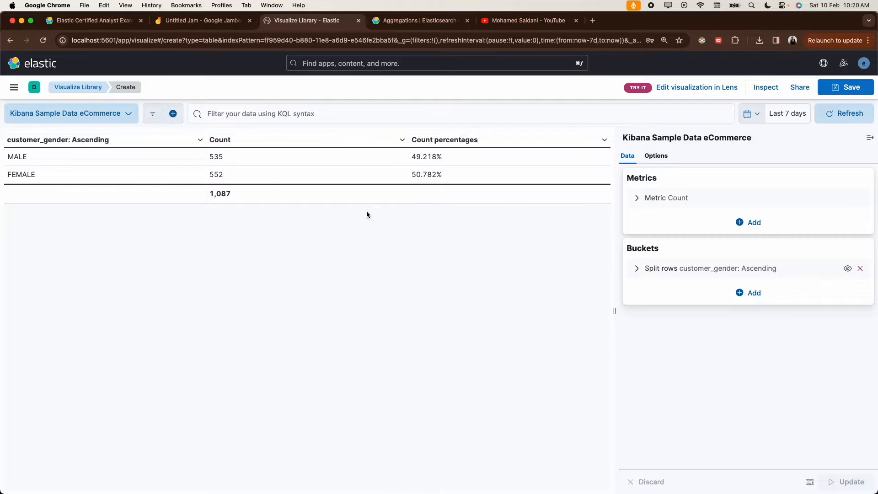
{"action": "left_click", "coordinate": [636, 269]}
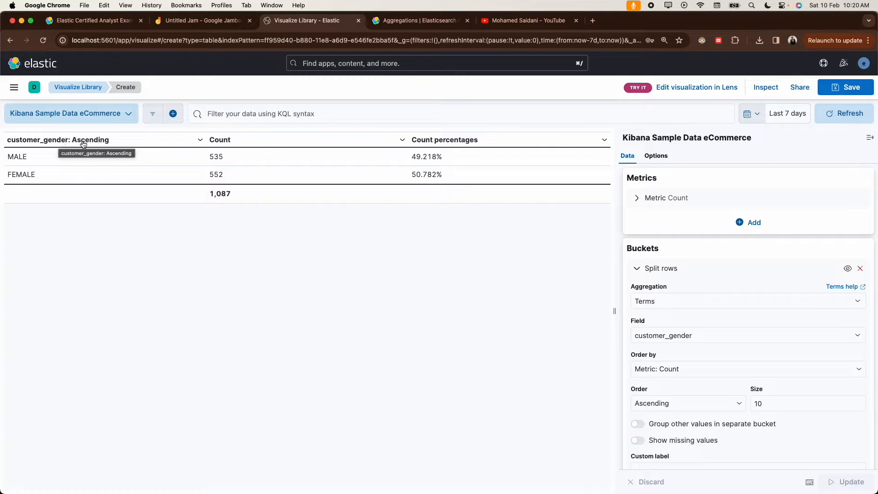
{"action": "scroll", "coordinate": [637, 332], "scroll_direction": "down", "scroll_amount": 1}
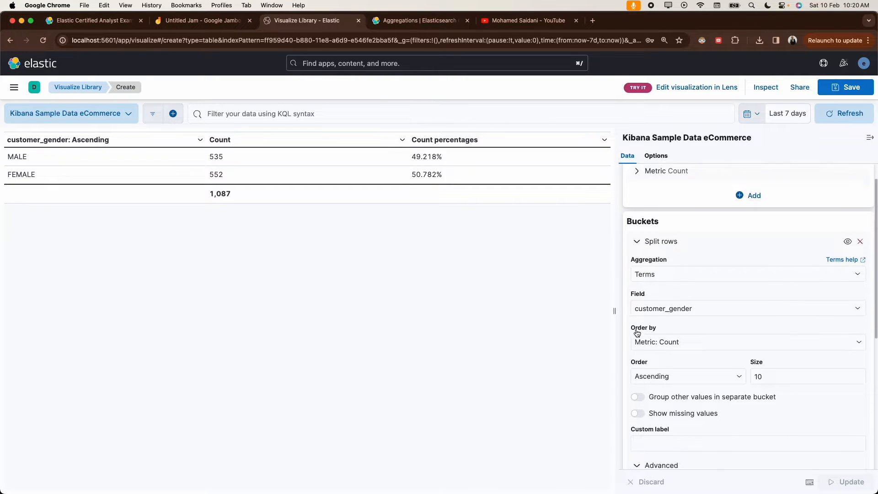
{"action": "scroll", "coordinate": [637, 333], "scroll_direction": "down", "scroll_amount": 2}
{"action": "left_click", "coordinate": [658, 391]}
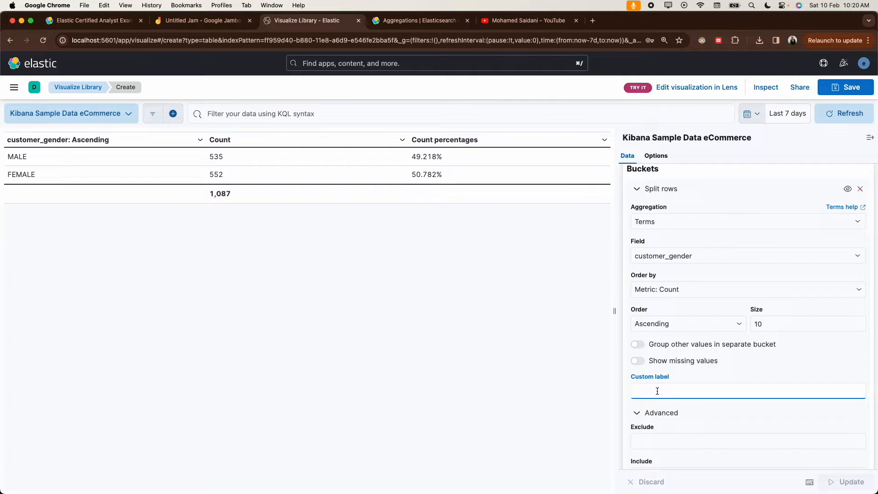
{"action": "type", "text": "Cus"}
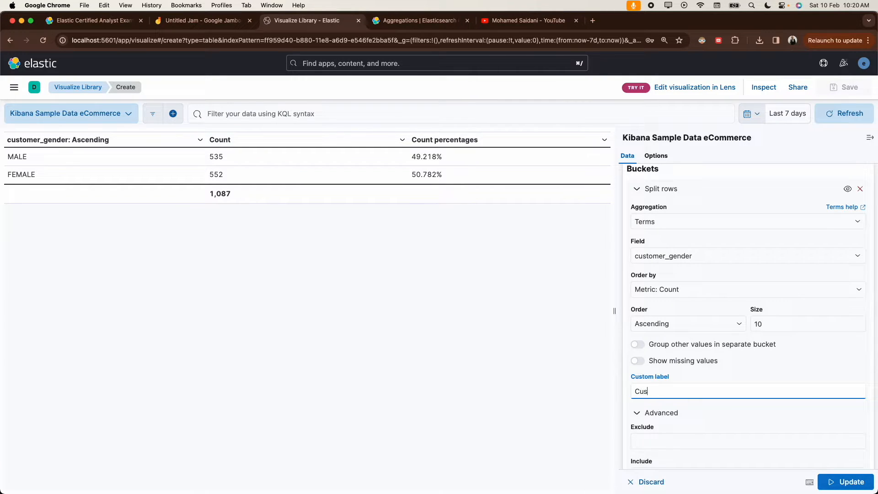
{"action": "type", "text": "tomer Gender"}
{"action": "left_click", "coordinate": [838, 482]}
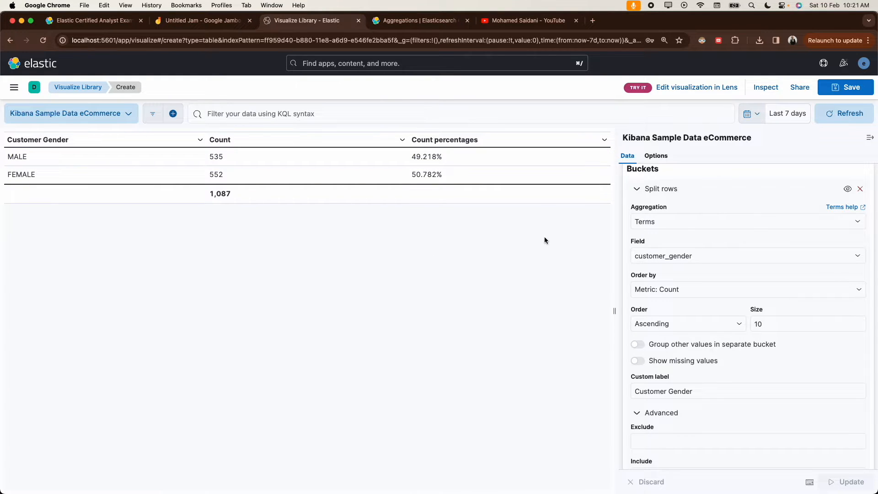
{"action": "left_click", "coordinate": [635, 188]}
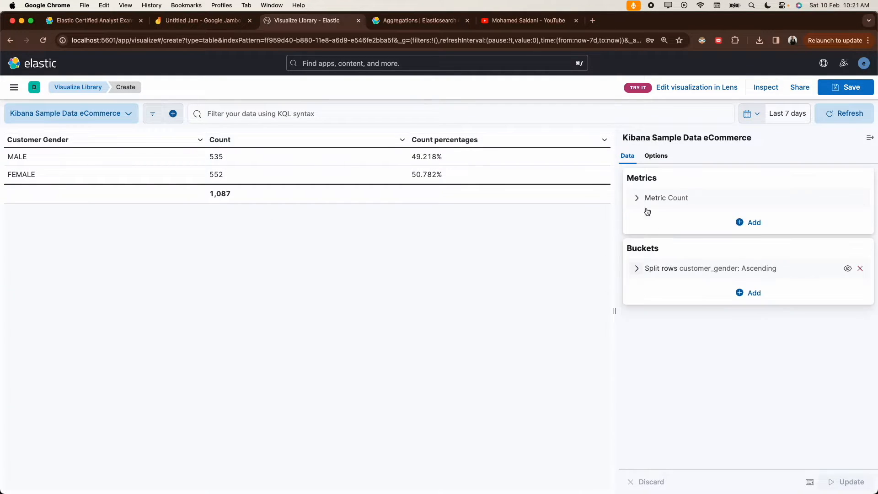
Step: Give the Count metric the custom label "count 1" and update the table
{"action": "left_click", "coordinate": [637, 198]}
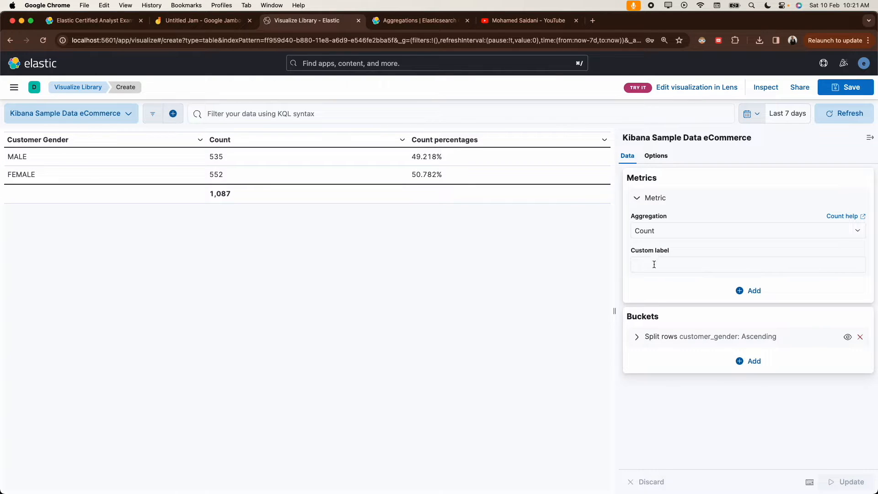
{"action": "left_click", "coordinate": [653, 264]}
{"action": "type", "text": "count"}
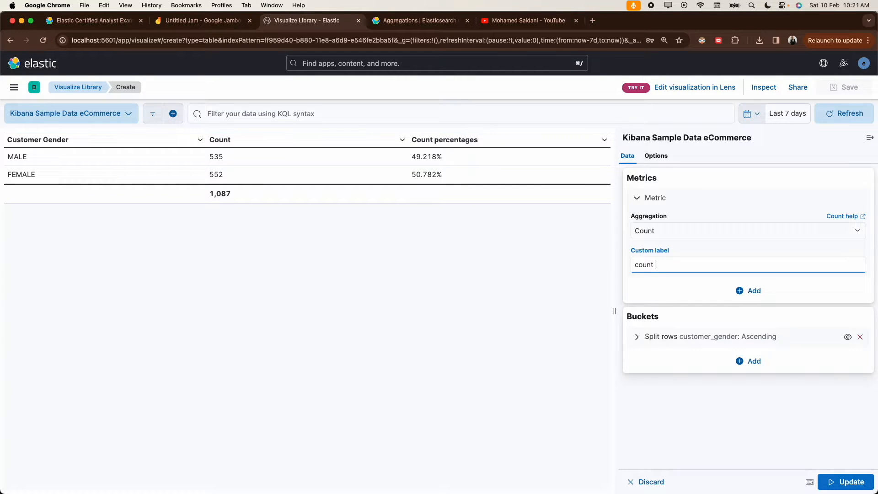
{"action": "type", "text": " 1"}
{"action": "left_click", "coordinate": [848, 482]}
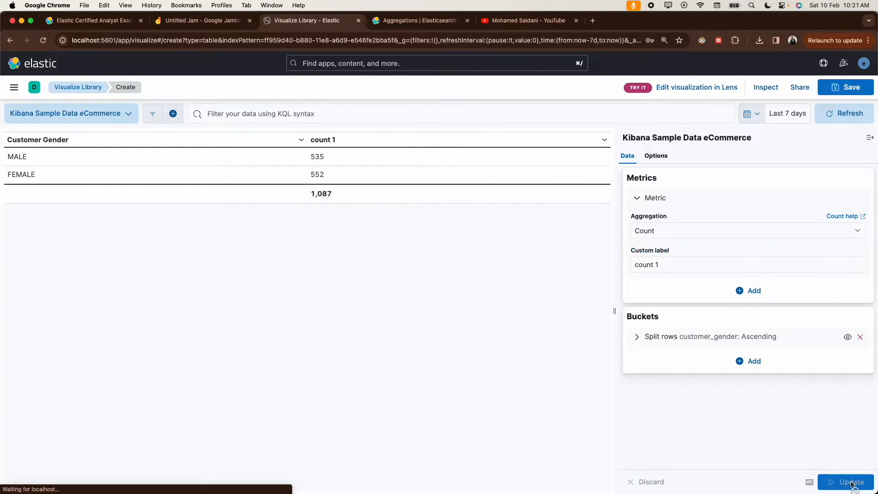
Step: Clear the Count metric's custom label, update the table and collapse the metric settings
{"action": "left_click", "coordinate": [669, 268]}
{"action": "key", "text": "BackSpace"}
{"action": "key", "text": "BackSpace"}
{"action": "key", "text": "BackSpace"}
{"action": "key", "text": "BackSpace"}
{"action": "key", "text": "BackSpace"}
{"action": "key", "text": "BackSpace"}
{"action": "key", "text": "BackSpace"}
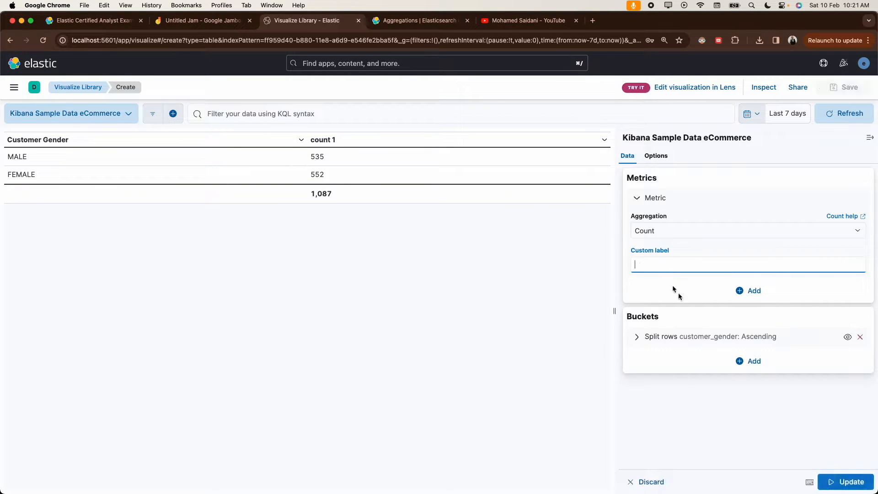
{"action": "left_click", "coordinate": [848, 481]}
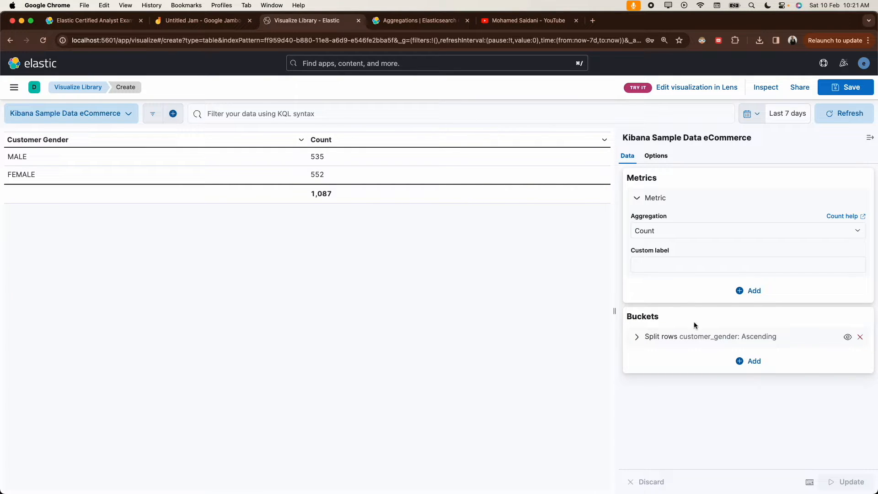
{"action": "left_click", "coordinate": [637, 198]}
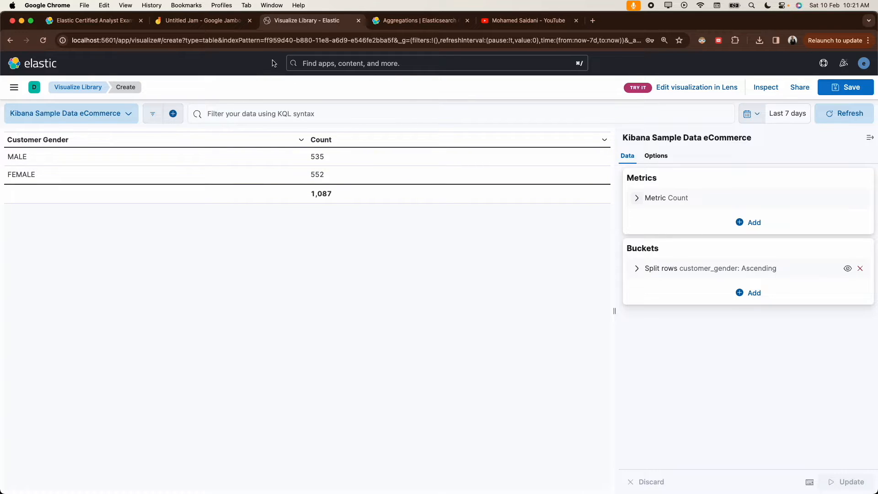
Step: Switch to Jamboard to review the male and female bucket frame and the B Male sub-bucket frame, and return to Kibana
{"action": "left_click", "coordinate": [230, 23]}
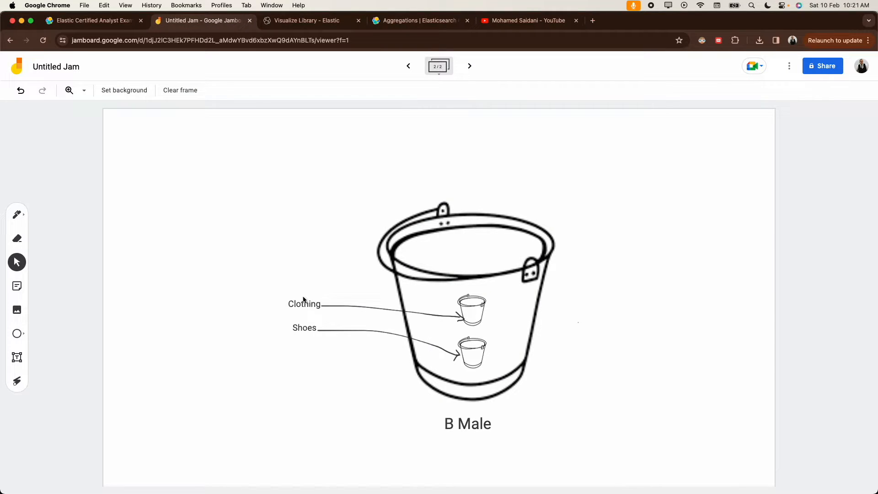
{"action": "left_click", "coordinate": [408, 66]}
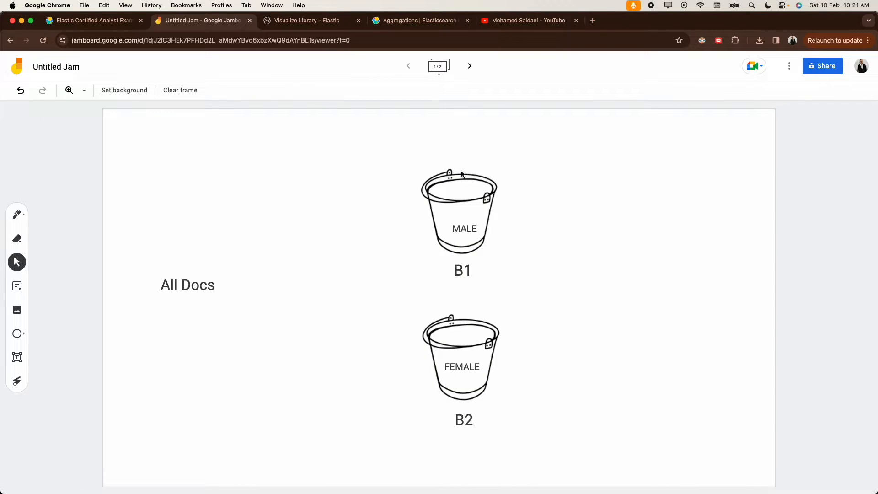
{"action": "left_click", "coordinate": [469, 66]}
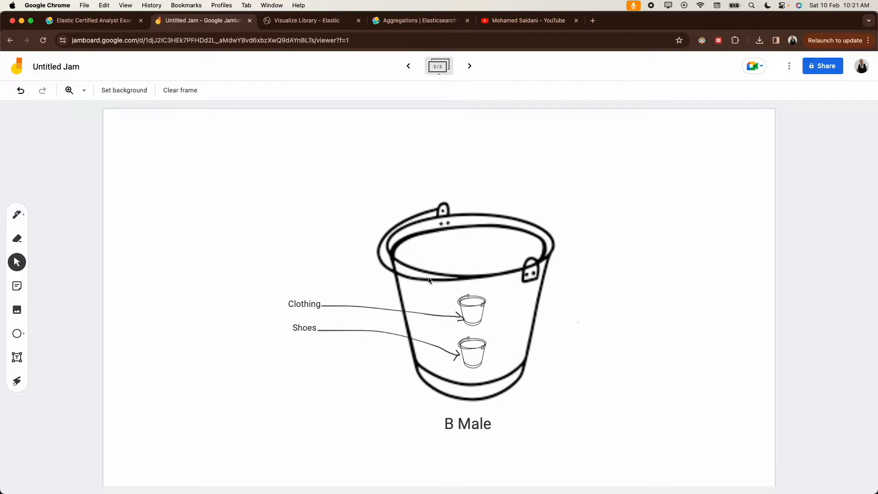
{"action": "left_click", "coordinate": [311, 20]}
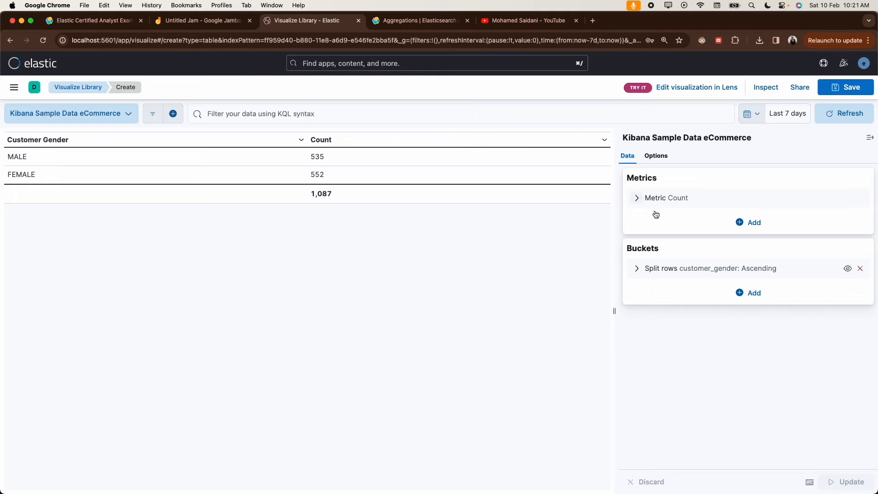
Step: Add a Split rows sub-bucket below customer_gender and set its sub aggregation to Terms
{"action": "left_click", "coordinate": [750, 296]}
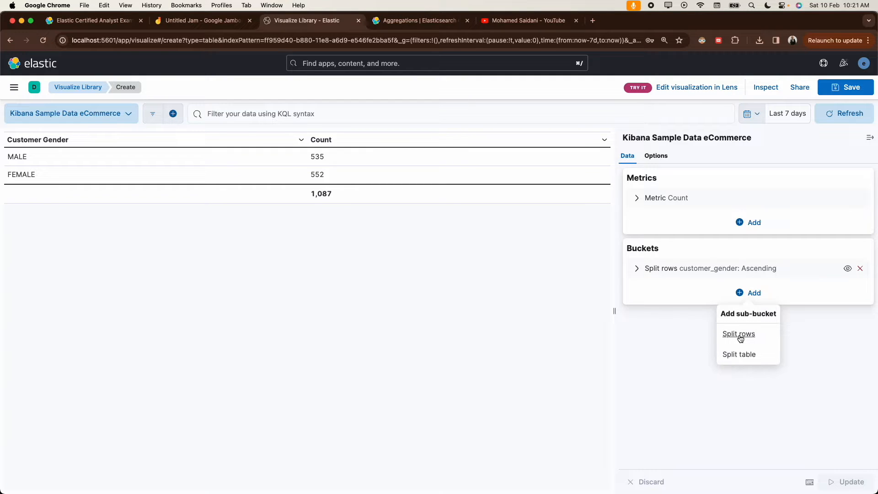
{"action": "left_click", "coordinate": [740, 338]}
{"action": "left_click", "coordinate": [664, 327]}
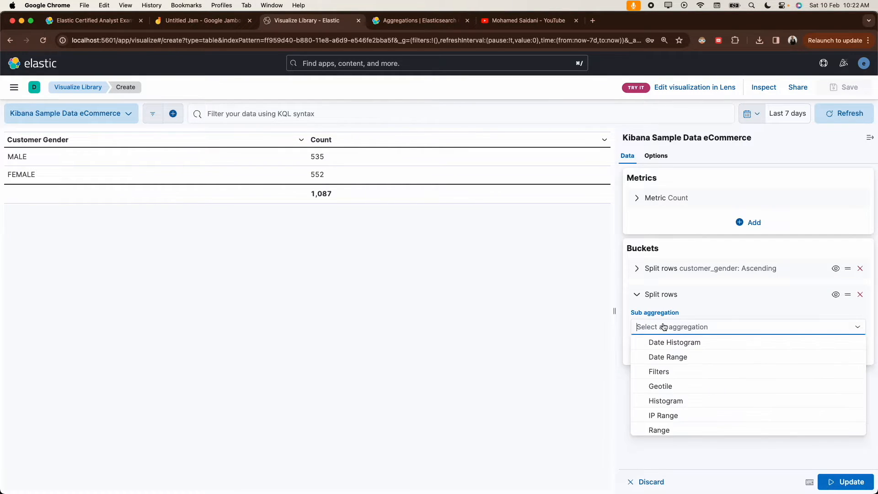
{"action": "type", "text": "ter"}
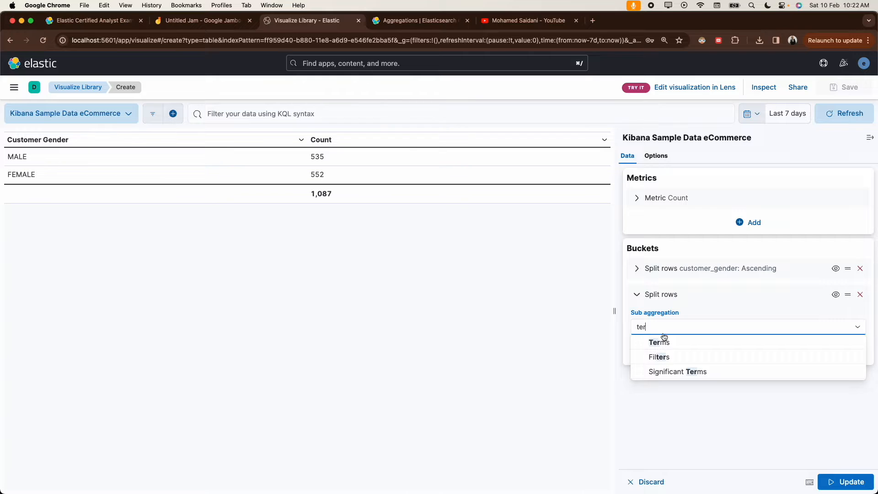
{"action": "left_click", "coordinate": [662, 342]}
Step: Set the sub-bucket's field to products.product_name.keyword and update the table
{"action": "left_click", "coordinate": [685, 362]}
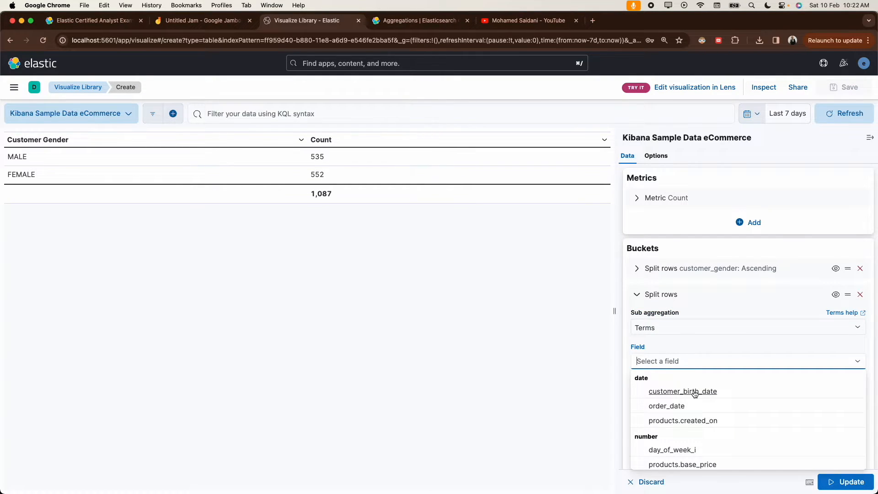
{"action": "scroll", "coordinate": [694, 391], "scroll_direction": "down", "scroll_amount": 5}
{"action": "scroll", "coordinate": [693, 392], "scroll_direction": "down", "scroll_amount": 5}
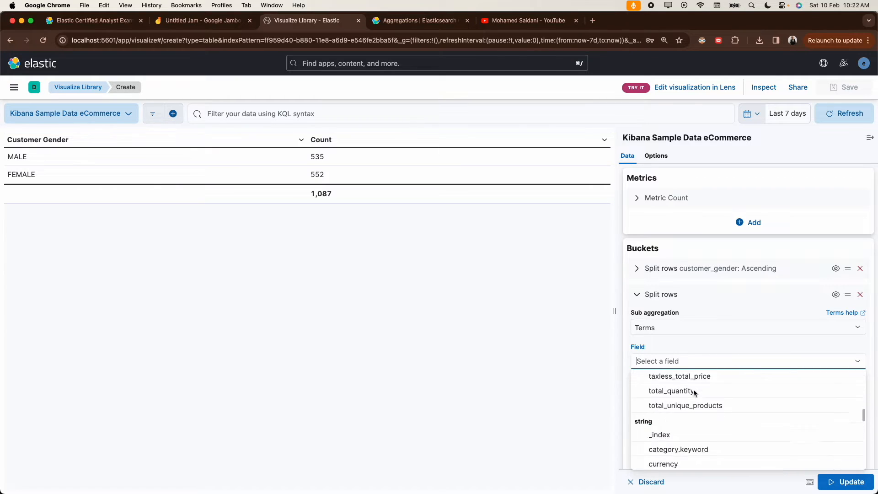
{"action": "scroll", "coordinate": [693, 392], "scroll_direction": "down", "scroll_amount": 3}
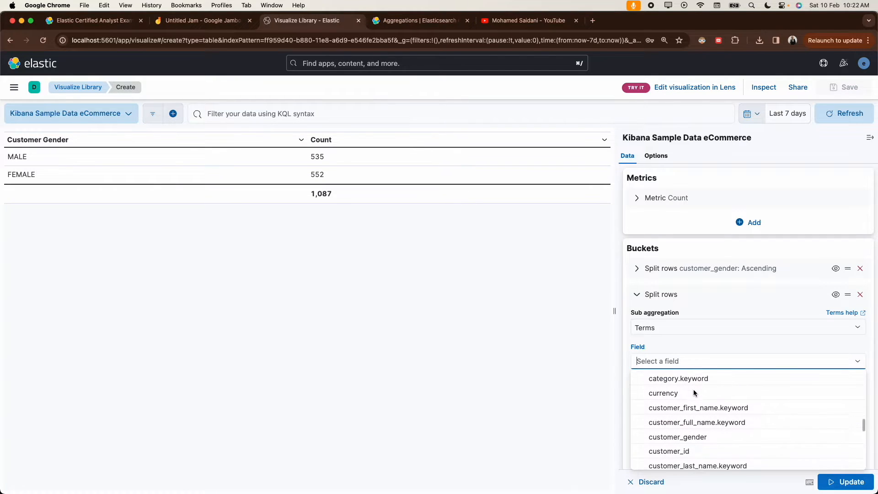
{"action": "scroll", "coordinate": [693, 391], "scroll_direction": "down", "scroll_amount": 1}
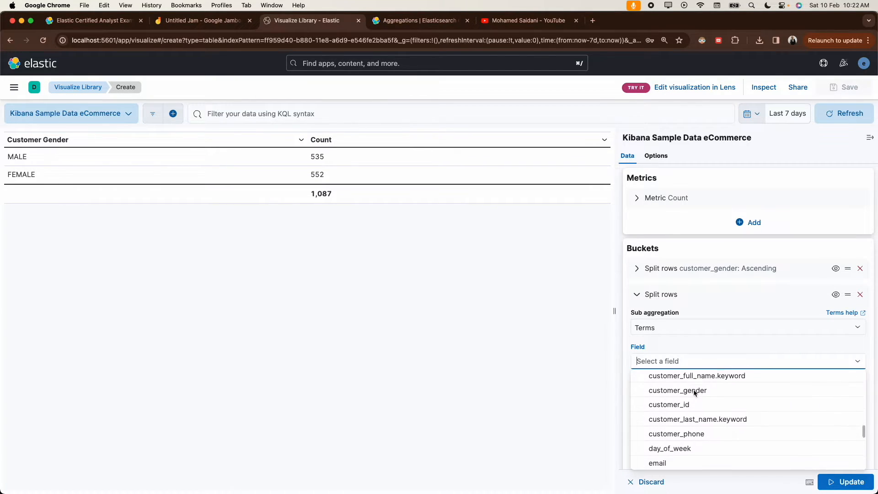
{"action": "type", "text": "pru"}
{"action": "key", "text": "BackSpace"}
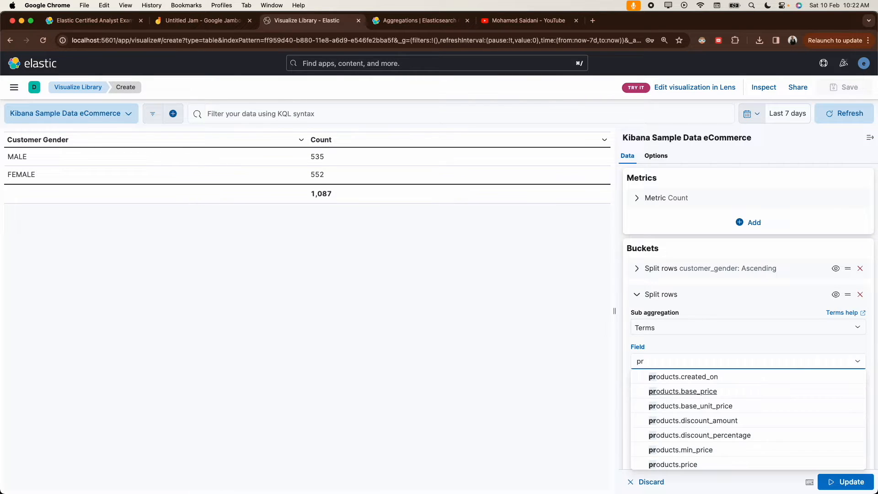
{"action": "type", "text": "oduc"}
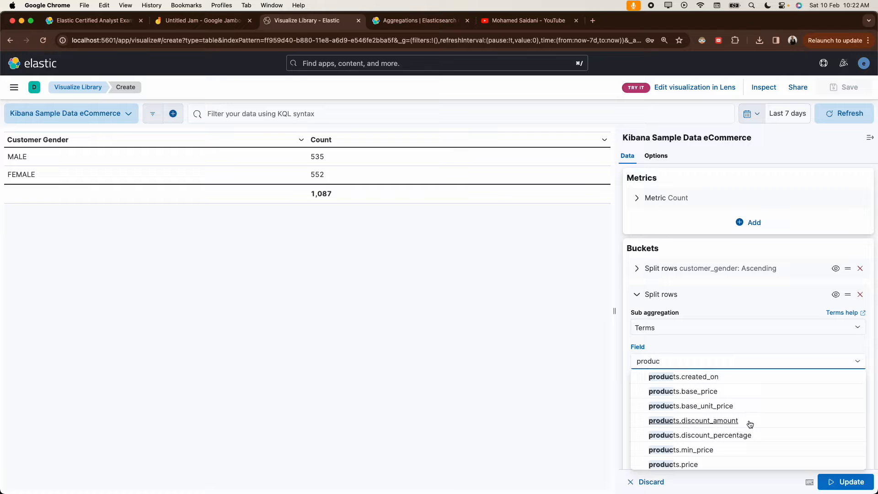
{"action": "scroll", "coordinate": [753, 419], "scroll_direction": "down", "scroll_amount": 3}
{"action": "scroll", "coordinate": [752, 419], "scroll_direction": "down", "scroll_amount": 3}
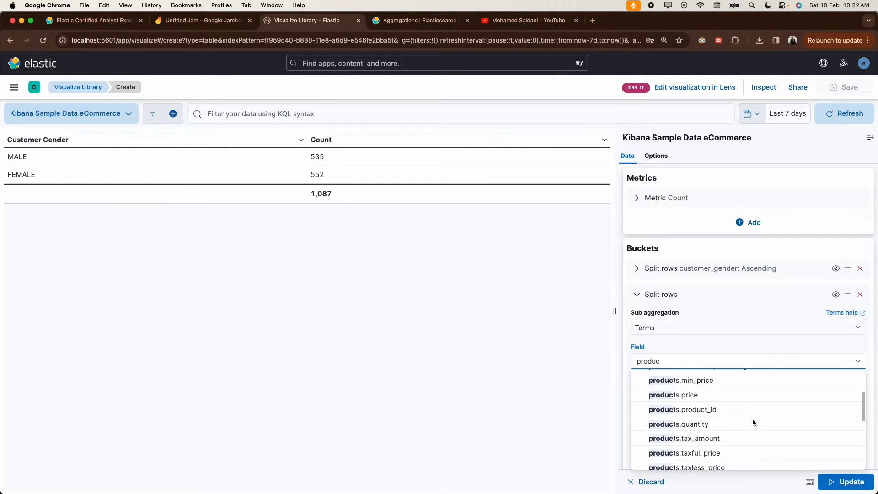
{"action": "scroll", "coordinate": [752, 420], "scroll_direction": "down", "scroll_amount": 4}
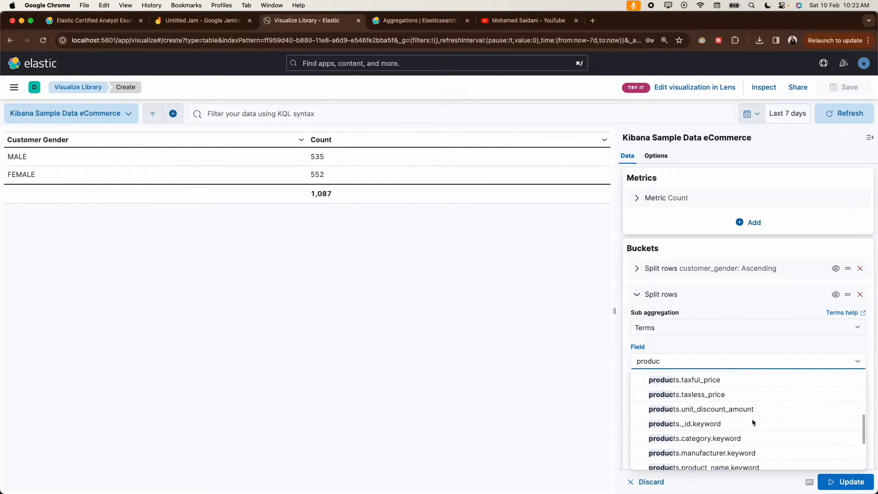
{"action": "scroll", "coordinate": [753, 420], "scroll_direction": "down", "scroll_amount": 1}
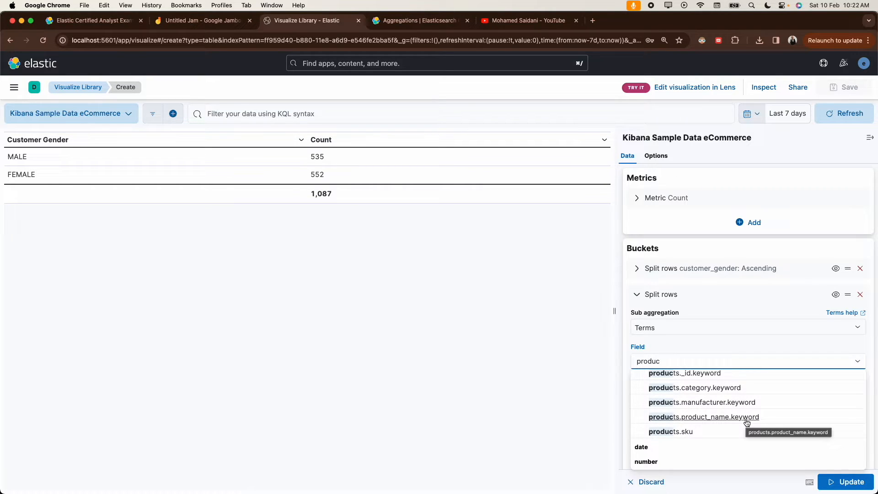
{"action": "left_click", "coordinate": [746, 418]}
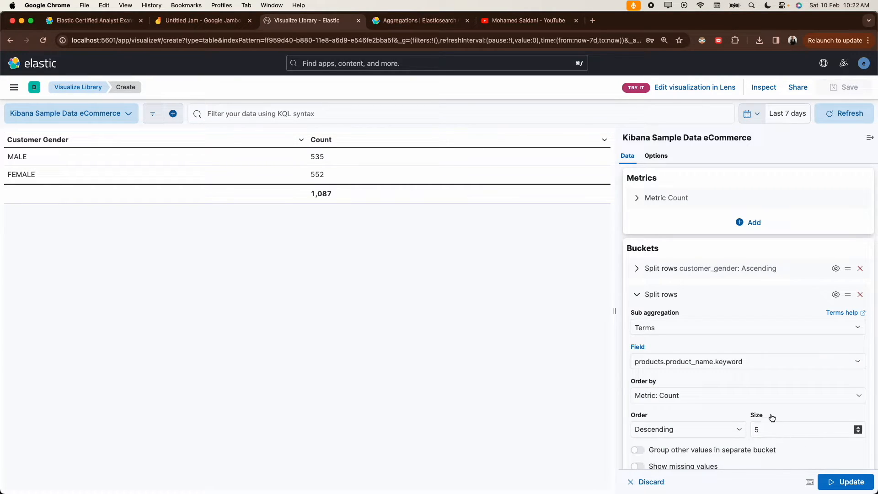
{"action": "scroll", "coordinate": [716, 402], "scroll_direction": "down", "scroll_amount": 3}
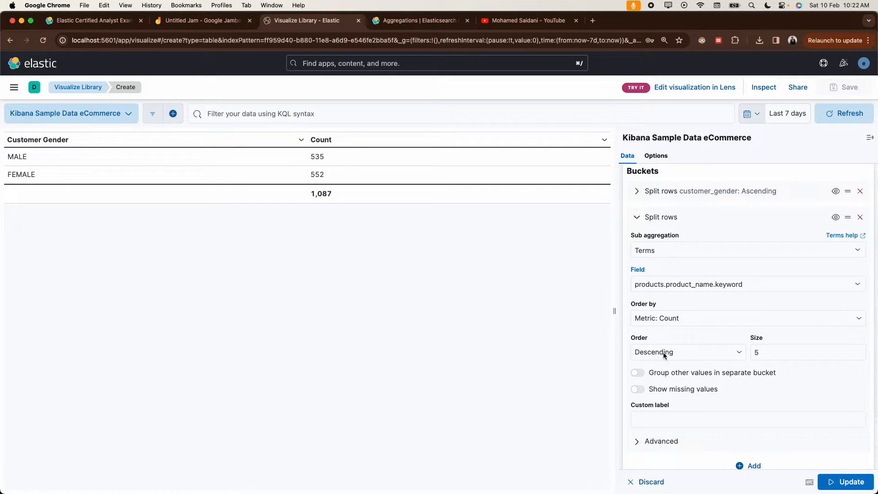
{"action": "left_click", "coordinate": [846, 481]}
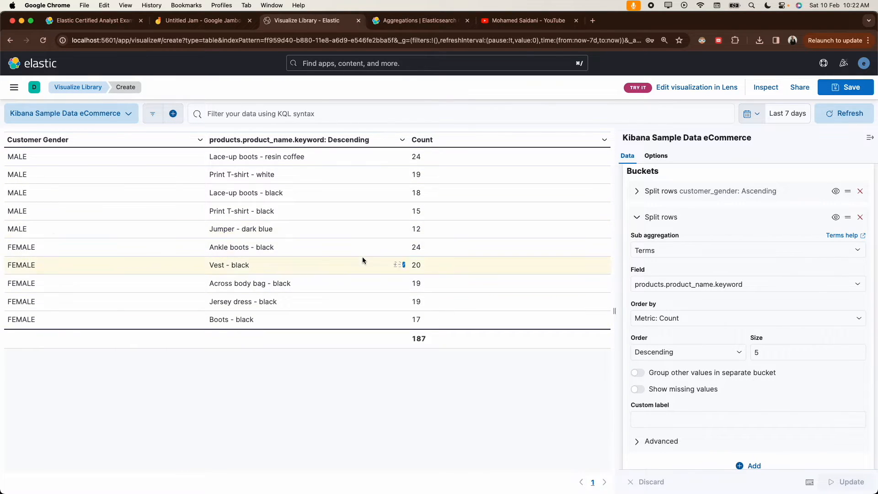
Step: Compare the table with the B Male sub-bucket diagram in Jamboard and return to Kibana
{"action": "left_click", "coordinate": [213, 20]}
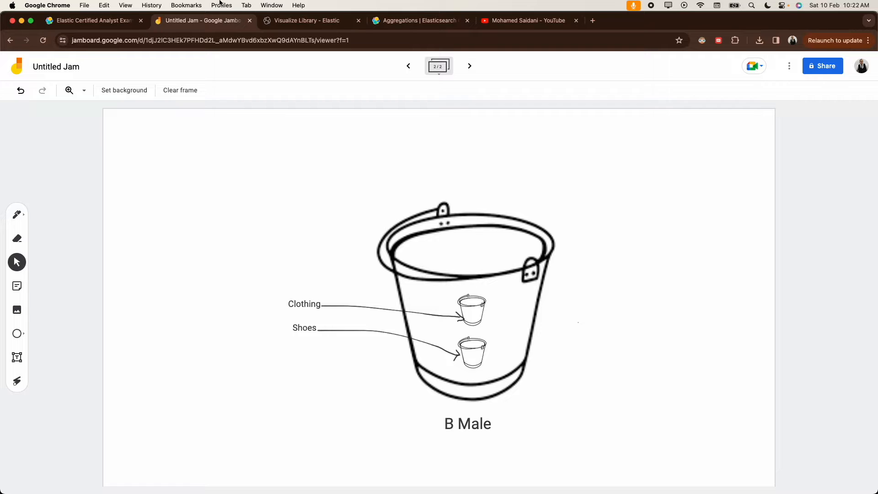
{"action": "left_click", "coordinate": [309, 20]}
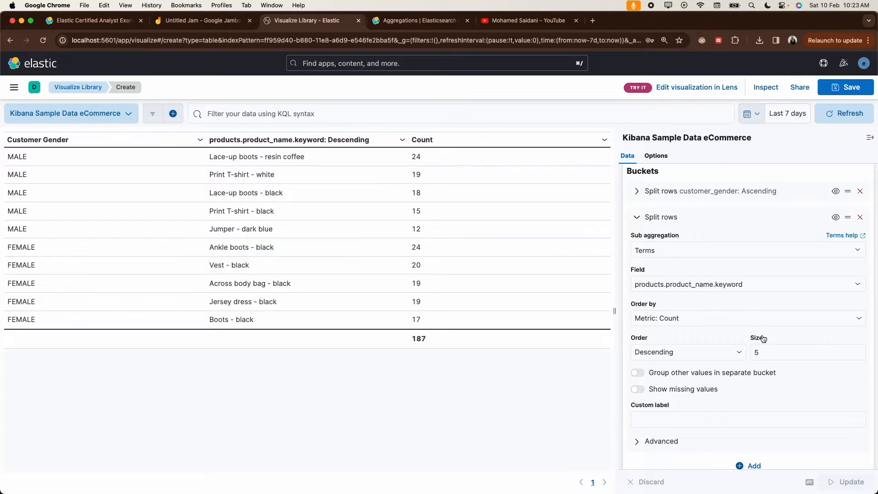
Step: Set the product-name sub-bucket's size to 10 and update the table
{"action": "left_click", "coordinate": [763, 352]}
{"action": "key", "text": "BackSpace"}
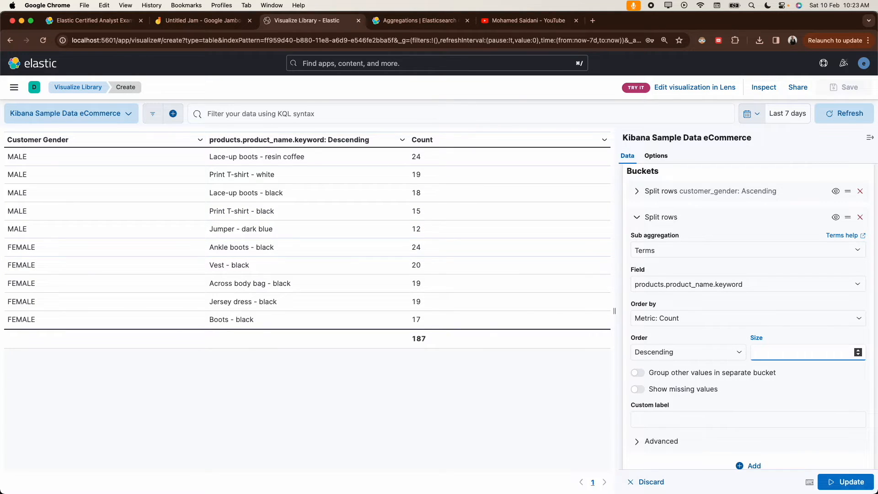
{"action": "type", "text": "10"}
{"action": "left_click", "coordinate": [848, 481]}
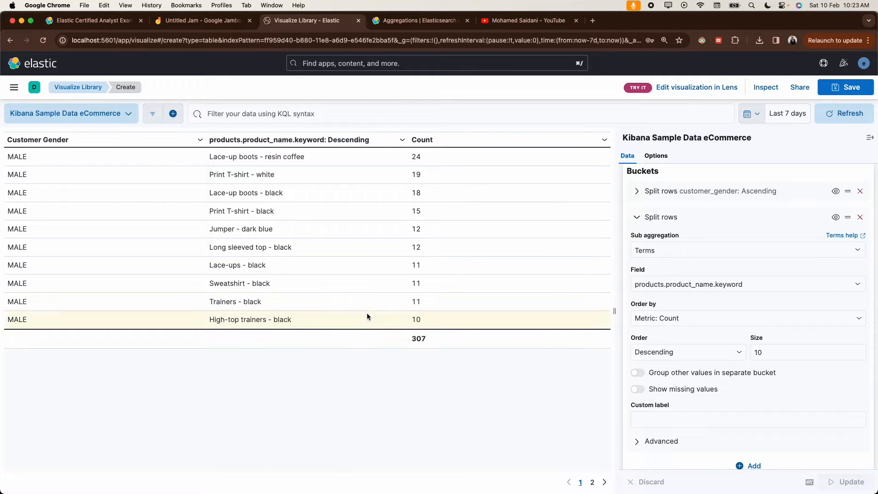
Step: Set the table's maximum rows per page to 20, update it, and look through the male and female rows
{"action": "left_click", "coordinate": [656, 156]}
{"action": "left_click", "coordinate": [642, 191]}
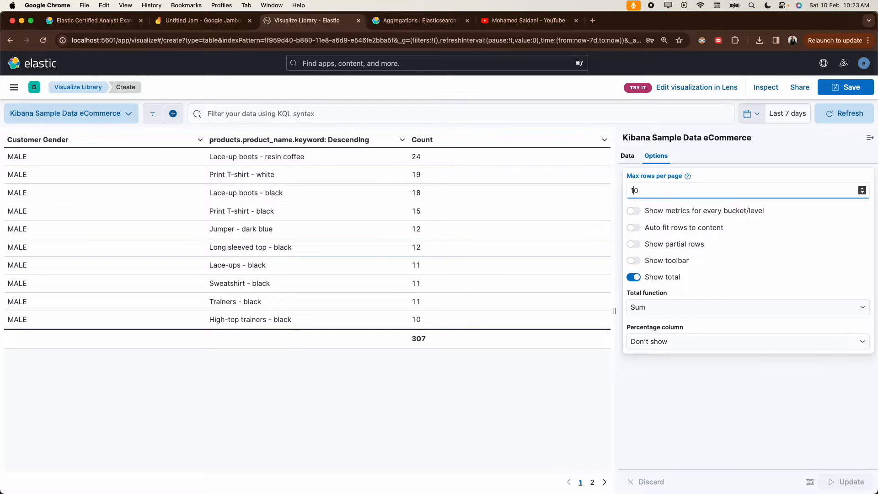
{"action": "key", "text": "BackSpace"}
{"action": "key", "text": "BackSpace"}
{"action": "type", "text": "20"}
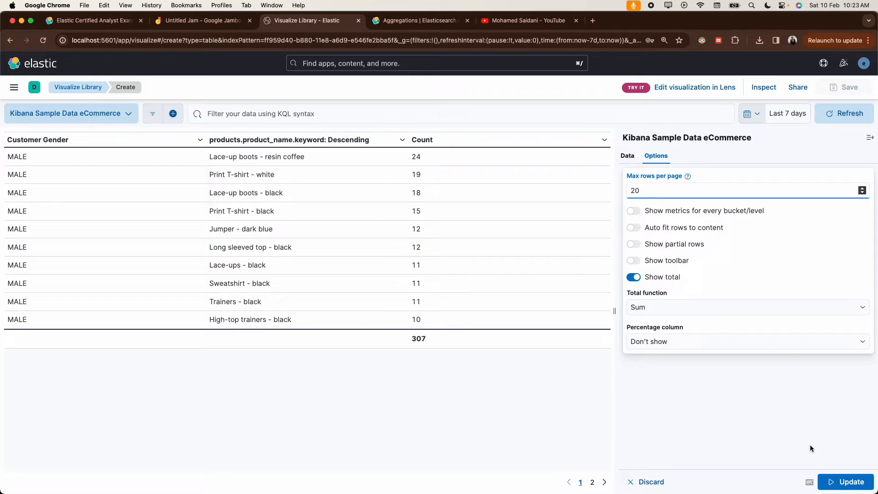
{"action": "left_click", "coordinate": [830, 478]}
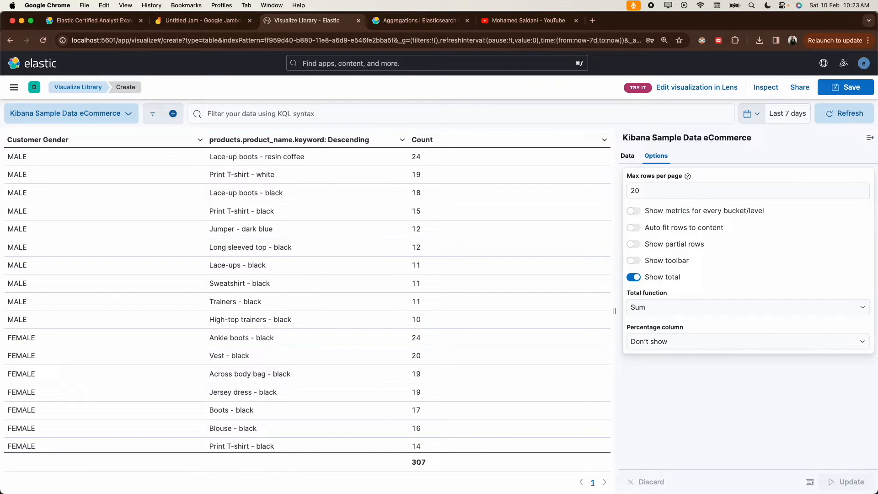
{"action": "scroll", "coordinate": [174, 420], "scroll_direction": "down", "scroll_amount": 2}
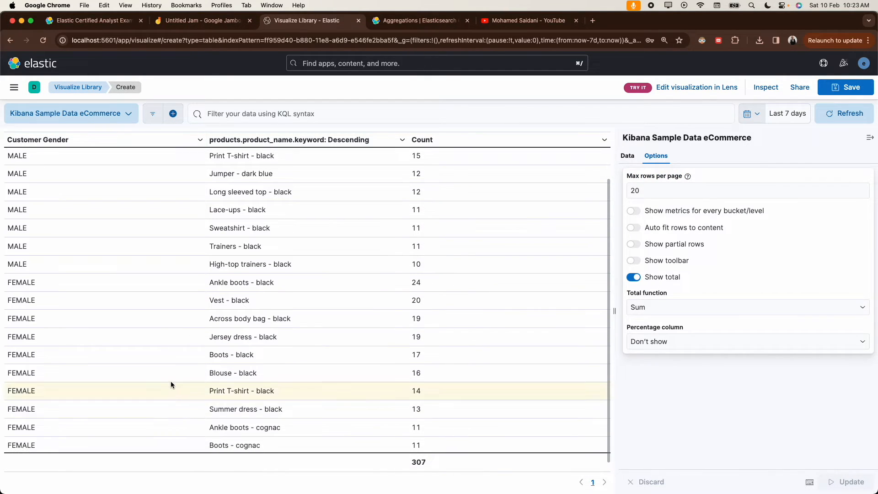
{"action": "scroll", "coordinate": [171, 381], "scroll_direction": "up", "scroll_amount": 3}
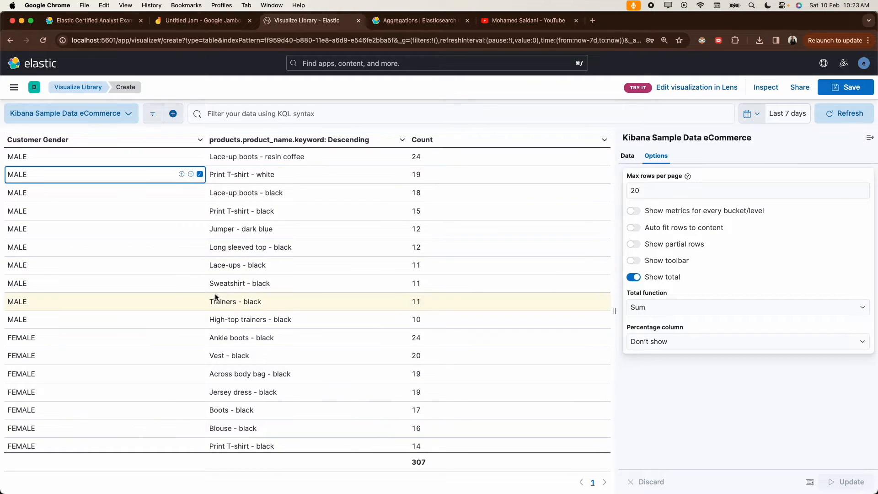
{"action": "left_click", "coordinate": [632, 191]}
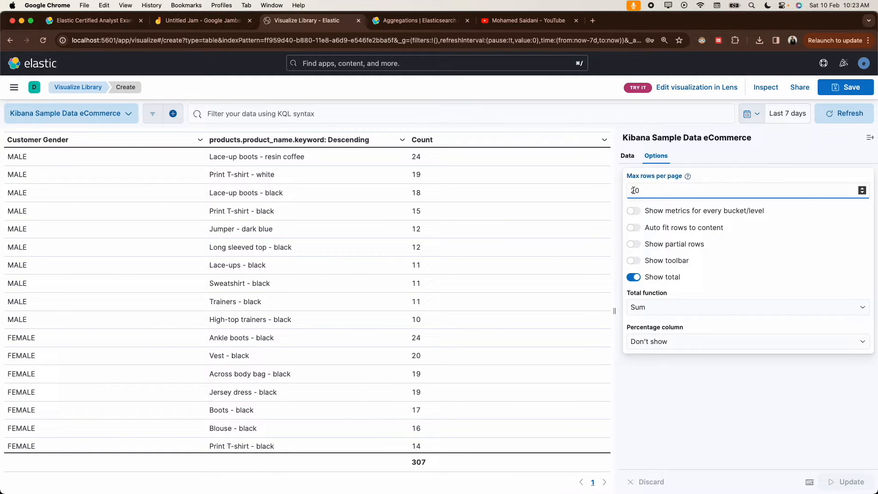
Step: Collapse the product-name sub-bucket, review the sample terms aggregation request in the Elasticsearch Aggregations documentation, and return to Kibana
{"action": "left_click", "coordinate": [628, 157]}
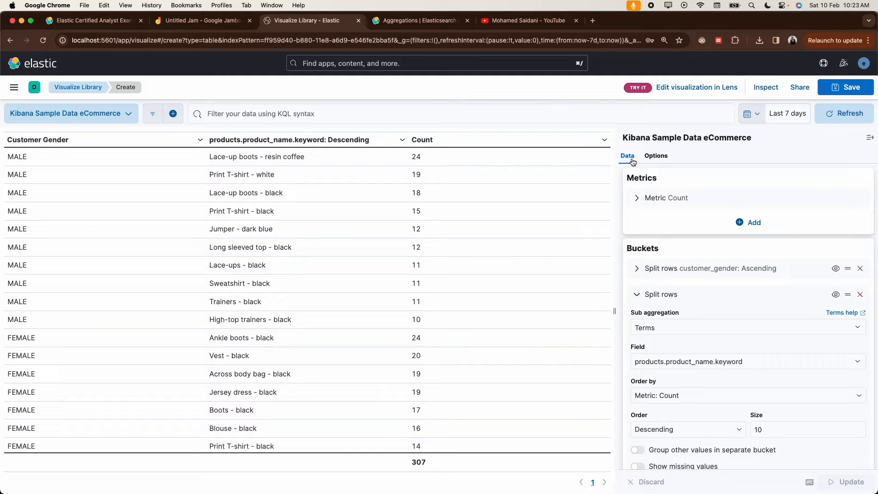
{"action": "left_click", "coordinate": [637, 297]}
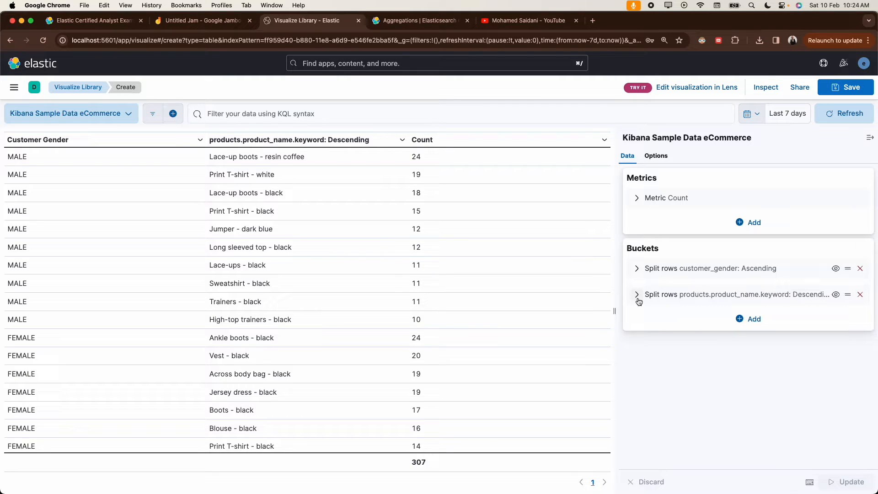
{"action": "left_click", "coordinate": [409, 21]}
{"action": "scroll", "coordinate": [368, 329], "scroll_direction": "down", "scroll_amount": 2}
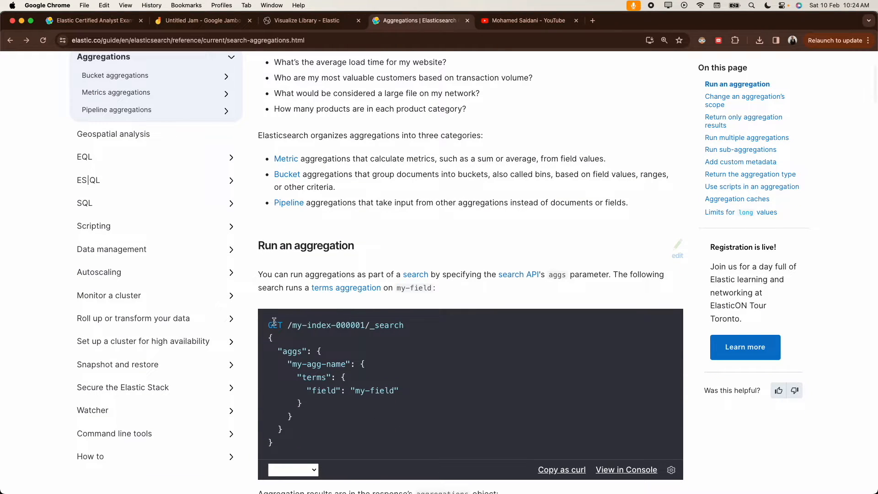
{"action": "left_click_drag", "start_coordinate": [268, 325], "coordinate": [325, 441]}
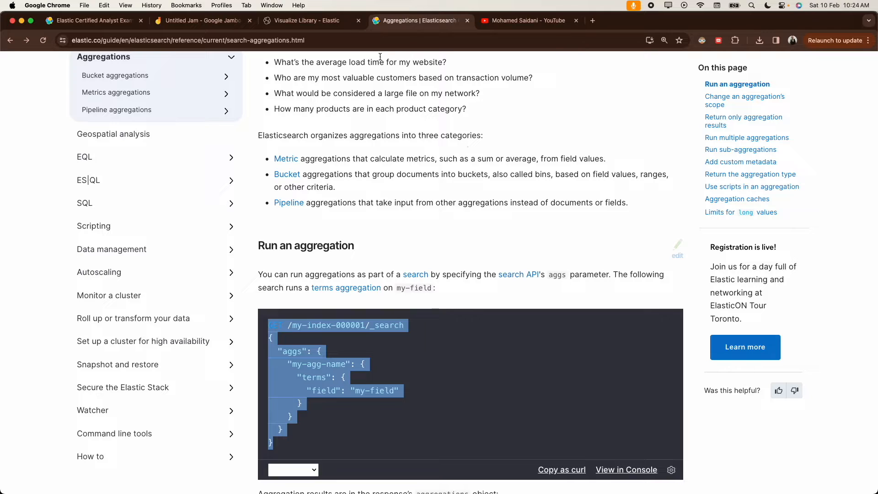
{"action": "left_click", "coordinate": [311, 25]}
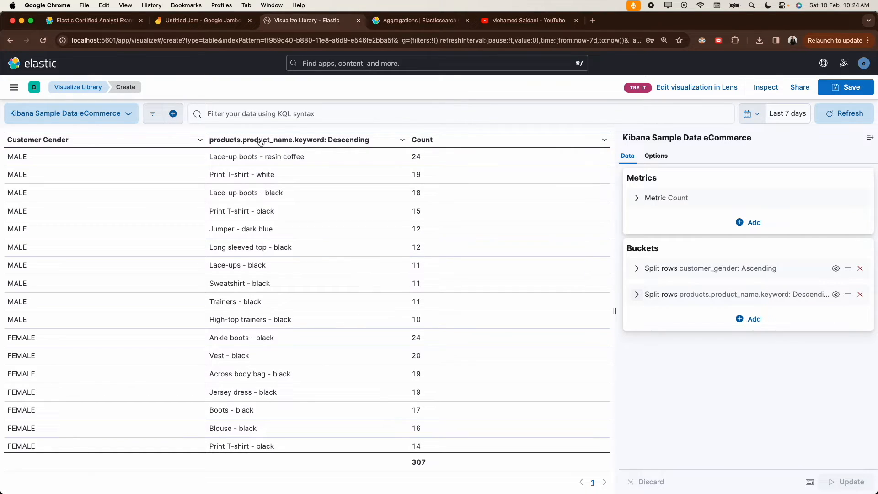
Step: Give the products.product_name.keyword sub-bucket the custom label "Product Name" and update the table
{"action": "left_click", "coordinate": [637, 294]}
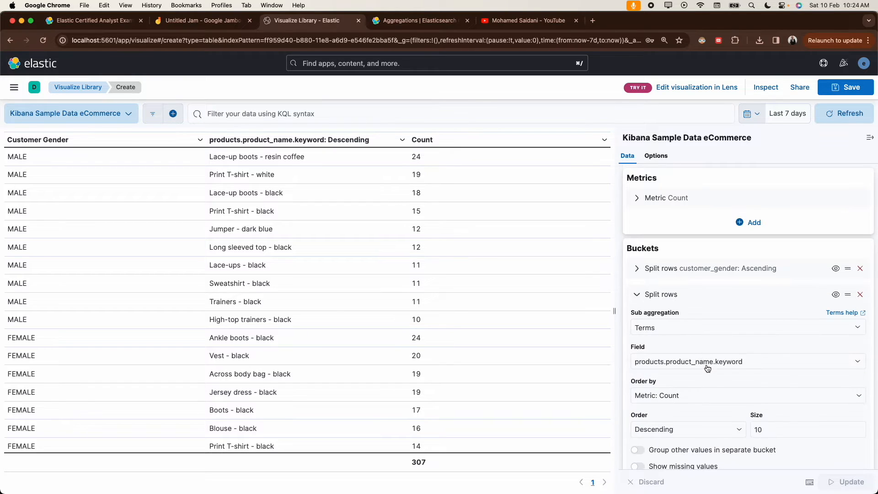
{"action": "scroll", "coordinate": [706, 367], "scroll_direction": "down", "scroll_amount": 2}
{"action": "left_click", "coordinate": [676, 419]}
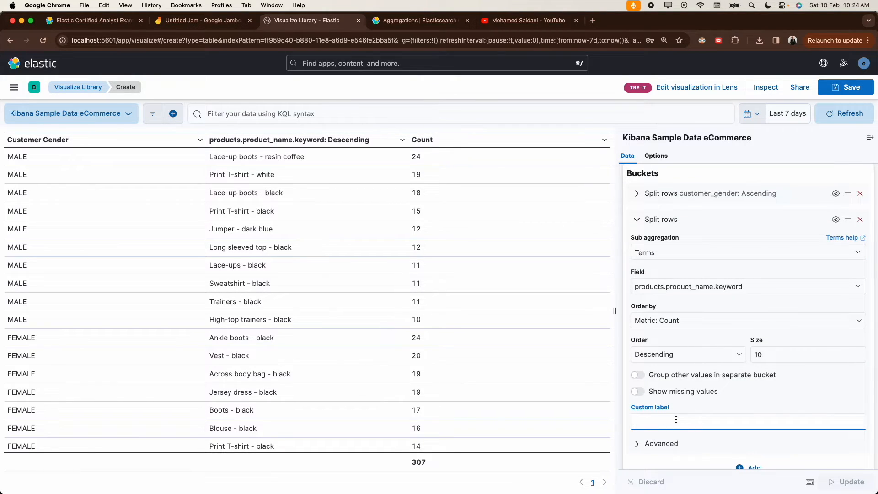
{"action": "type", "text": "Product"}
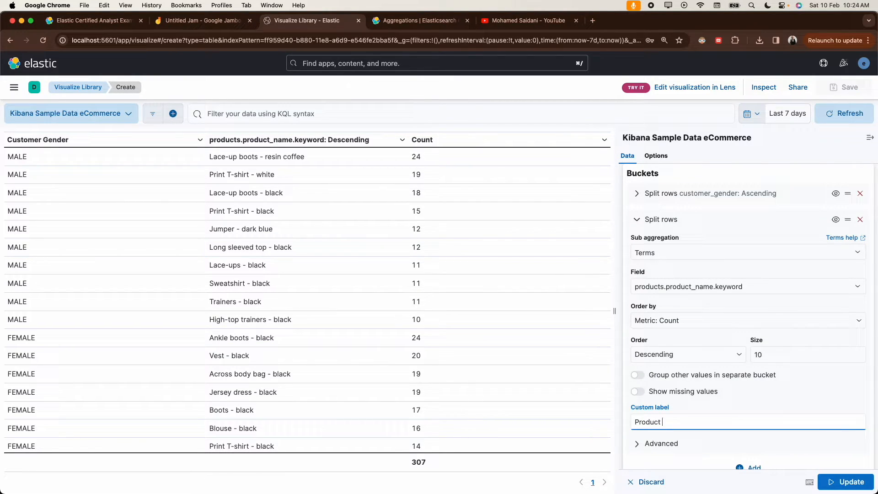
{"action": "type", "text": " Name"}
{"action": "left_click", "coordinate": [846, 482]}
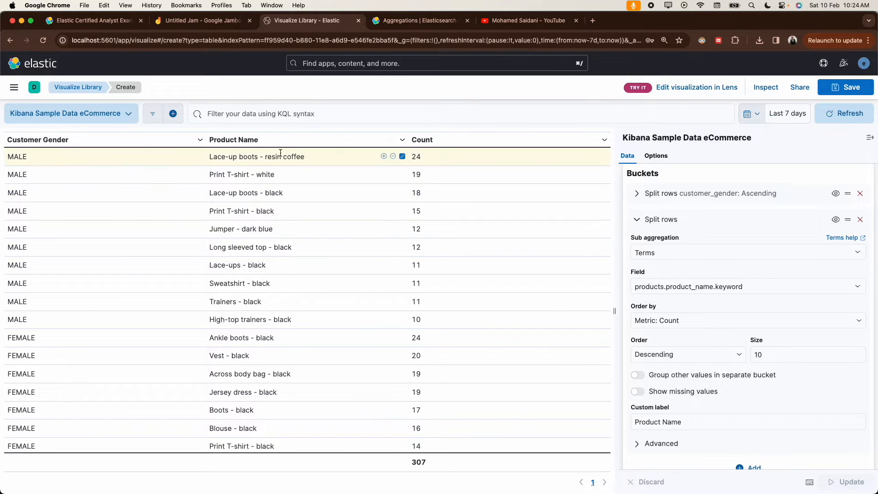
Step: Inspect the visualization's Elasticsearch request and look through its JSON body
{"action": "left_click", "coordinate": [772, 90]}
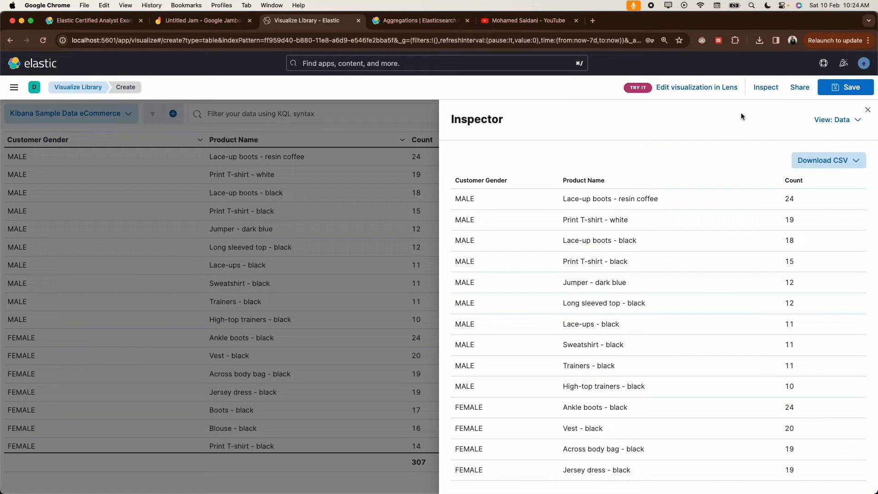
{"action": "left_click", "coordinate": [851, 120]}
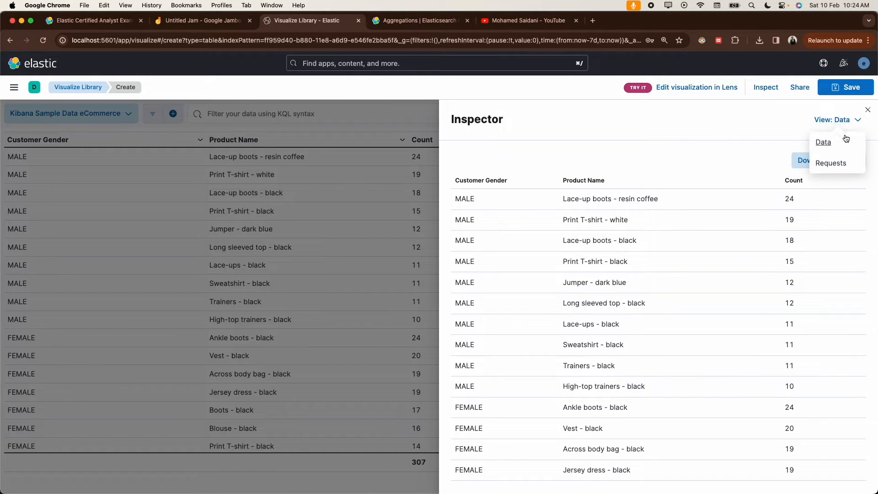
{"action": "left_click", "coordinate": [837, 164]}
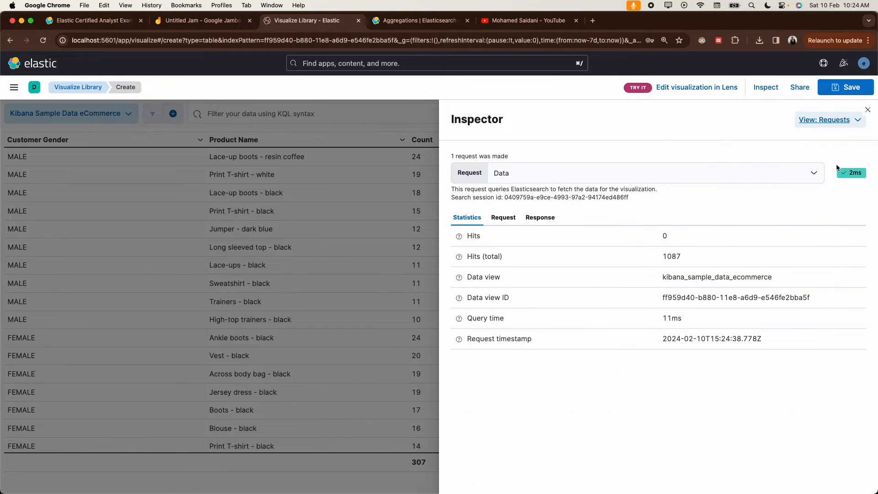
{"action": "left_click", "coordinate": [504, 217]}
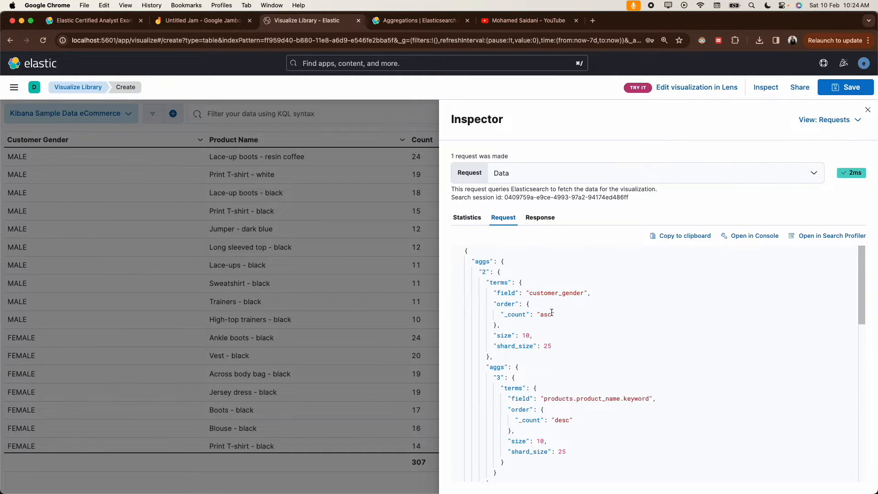
{"action": "scroll", "coordinate": [534, 330], "scroll_direction": "down", "scroll_amount": 10}
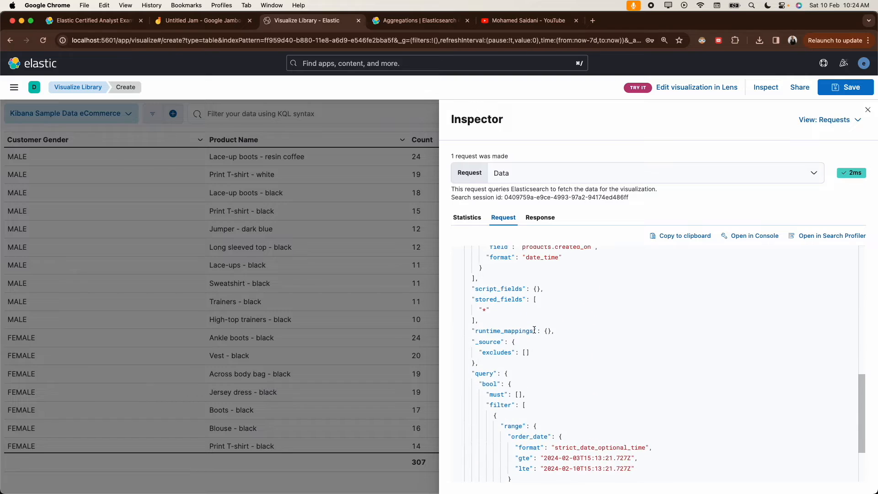
{"action": "scroll", "coordinate": [534, 330], "scroll_direction": "up", "scroll_amount": 10}
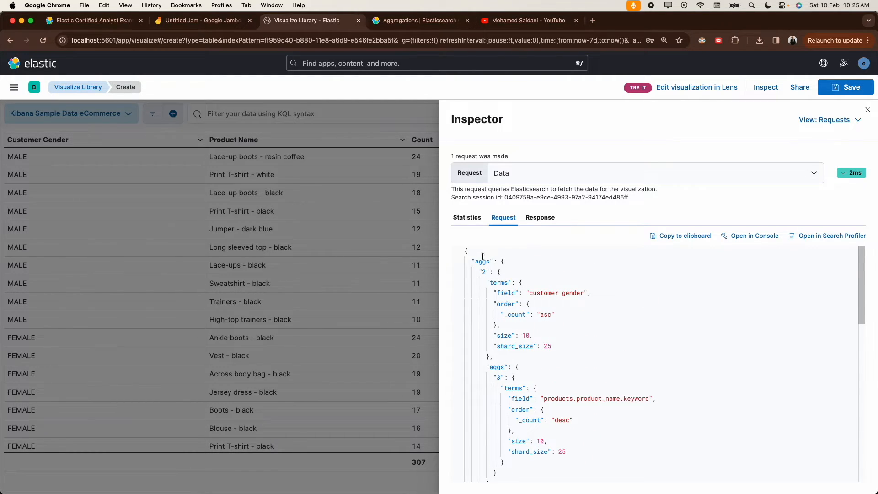
Step: Compare the outer and nested aggs blocks in the request, fold the nested one, and highlight the customer_gender terms aggregation
{"action": "left_click_drag", "start_coordinate": [529, 292], "coordinate": [581, 293]}
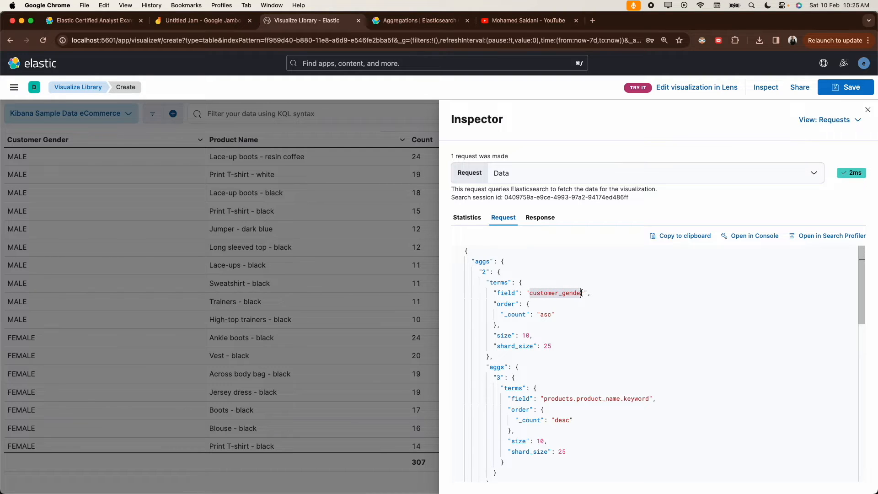
{"action": "double_click", "coordinate": [493, 366]}
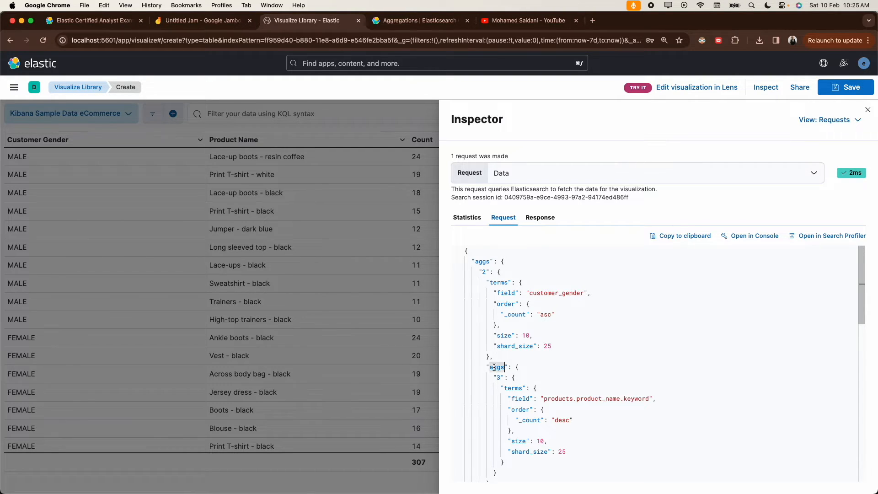
{"action": "double_click", "coordinate": [479, 261]}
{"action": "left_click", "coordinate": [459, 262]}
{"action": "left_click", "coordinate": [459, 262]}
{"action": "left_click", "coordinate": [459, 367]}
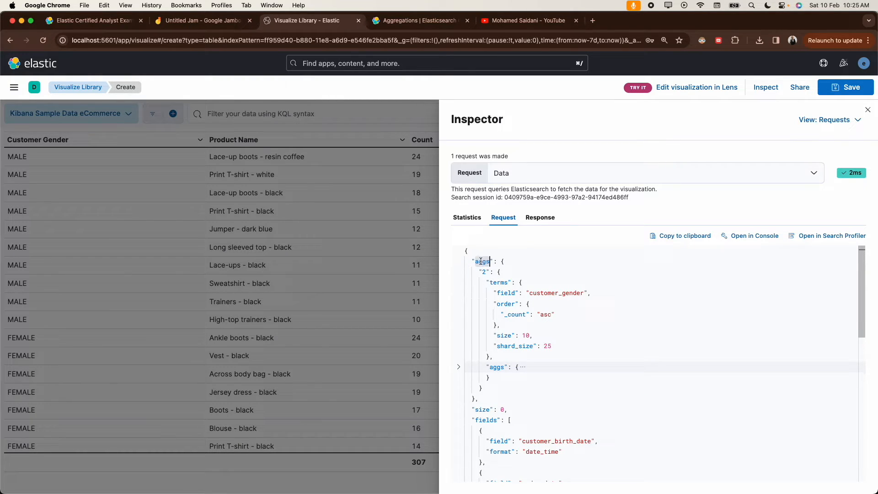
{"action": "left_click_drag", "start_coordinate": [474, 260], "coordinate": [555, 356]}
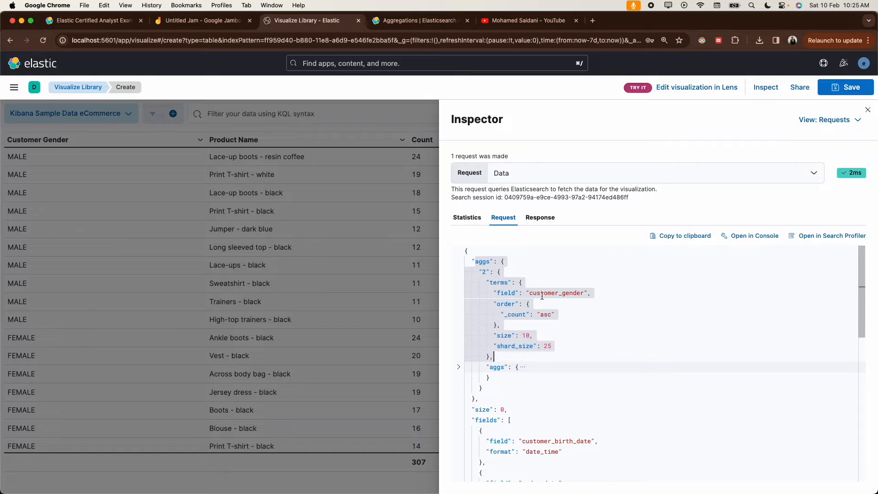
Step: Unfold the nested aggs block, examine its products.product_name.keyword terms aggregation, and close the Inspector
{"action": "left_click", "coordinate": [466, 367]}
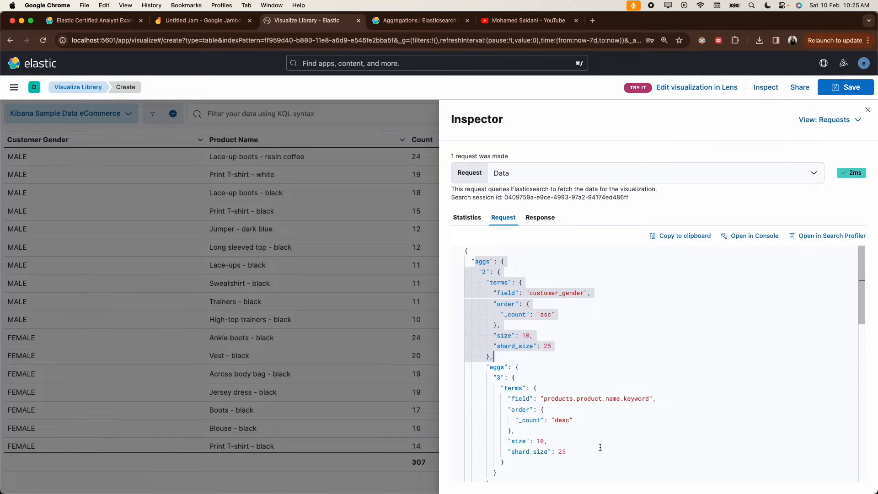
{"action": "scroll", "coordinate": [599, 448], "scroll_direction": "down", "scroll_amount": 2}
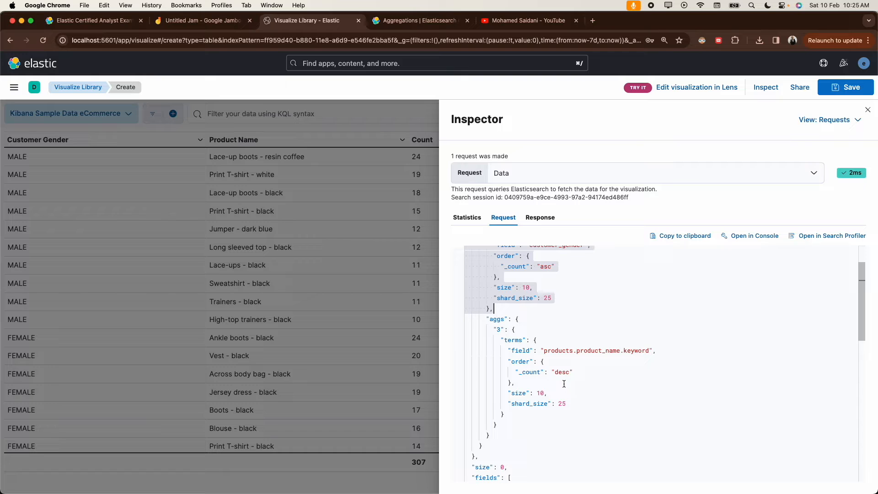
{"action": "scroll", "coordinate": [564, 383], "scroll_direction": "down", "scroll_amount": 2}
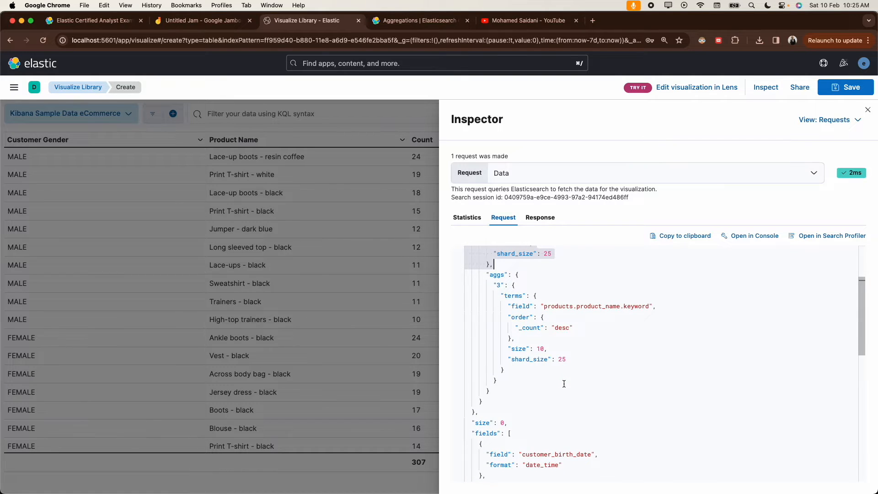
{"action": "scroll", "coordinate": [564, 383], "scroll_direction": "down", "scroll_amount": 1}
{"action": "left_click_drag", "start_coordinate": [547, 297], "coordinate": [645, 295]}
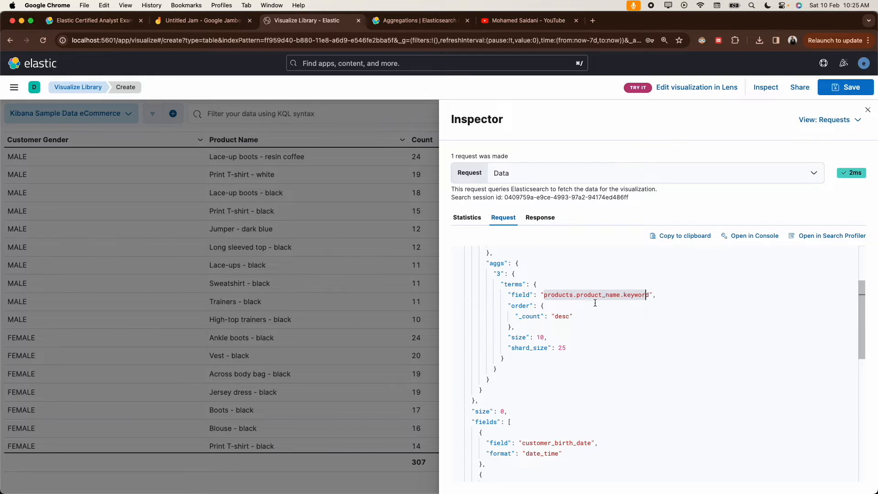
{"action": "scroll", "coordinate": [585, 306], "scroll_direction": "down", "scroll_amount": 12}
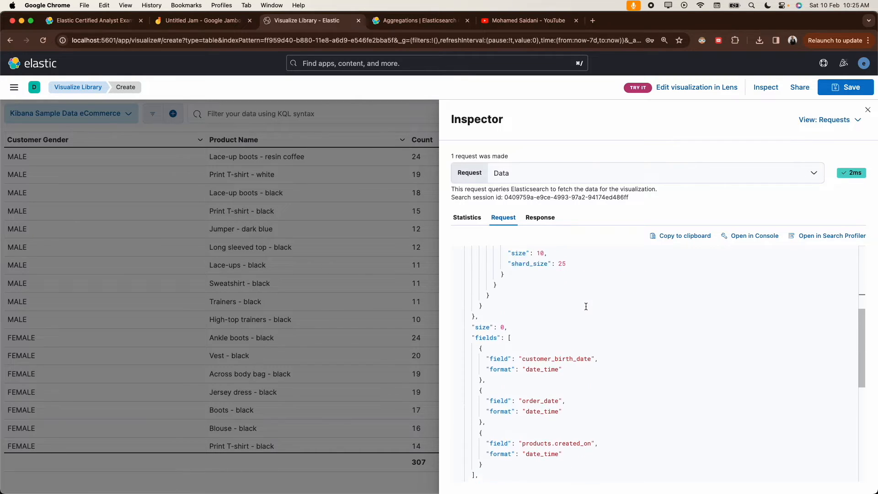
{"action": "scroll", "coordinate": [586, 306], "scroll_direction": "up", "scroll_amount": 12}
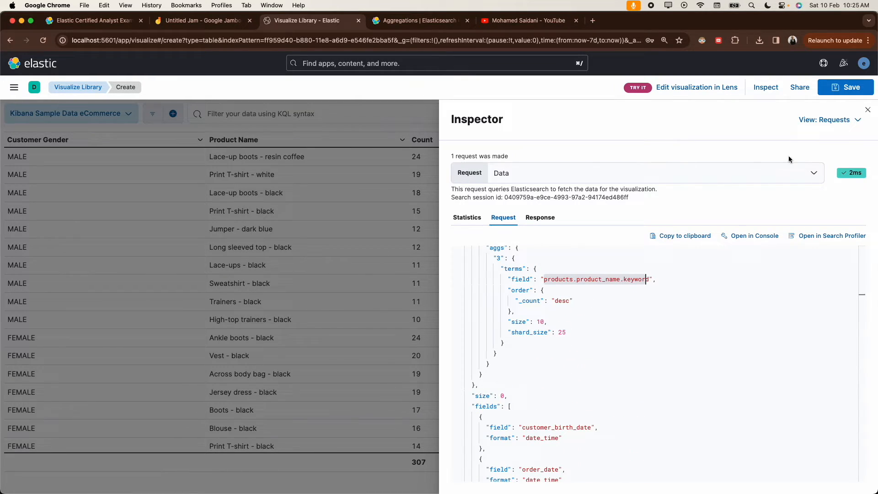
{"action": "left_click", "coordinate": [866, 113]}
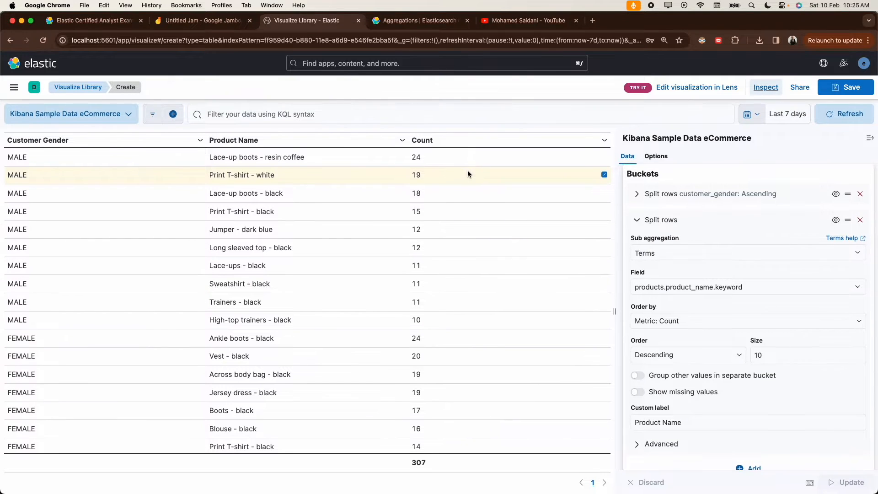
Step: Start saving the table visualization with the title "Topic2.1", checking the Visualizing Data topics on the Elastic Certified Analyst exam page for the numbering
{"action": "left_click", "coordinate": [839, 90]}
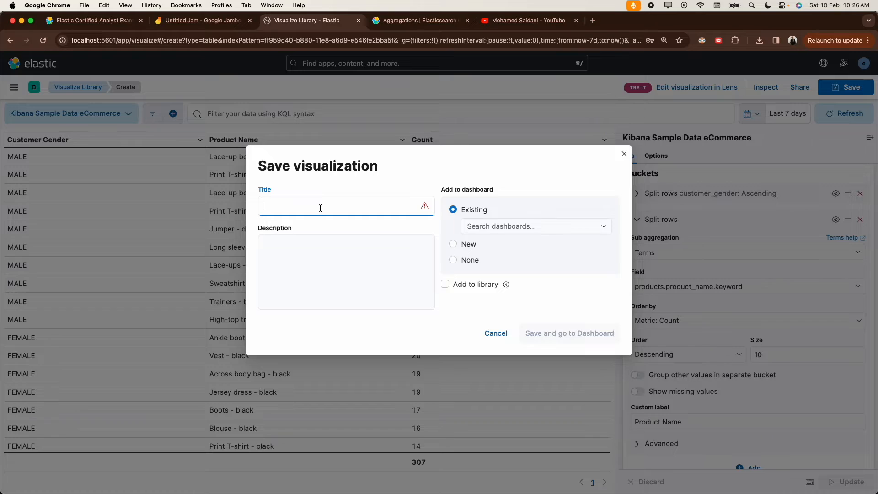
{"action": "type", "text": "T"}
{"action": "key", "text": "BackSpace"}
{"action": "type", "text": "Topic2."}
{"action": "left_click", "coordinate": [411, 20]}
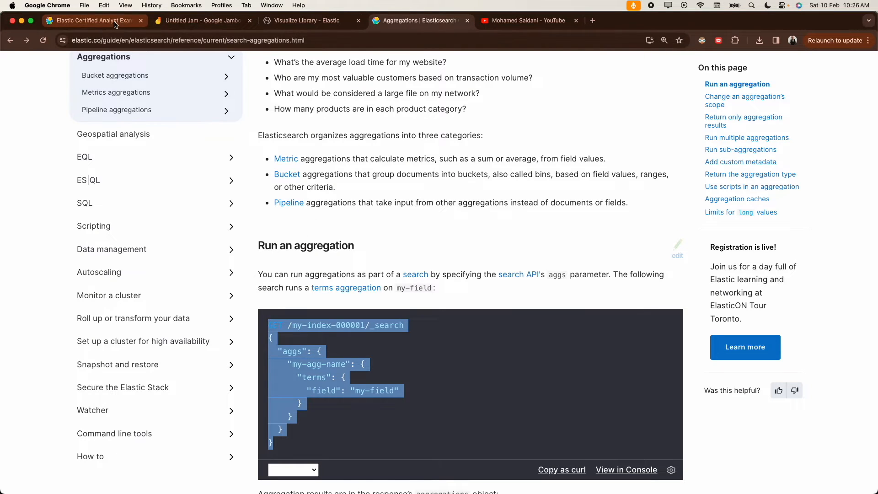
{"action": "left_click", "coordinate": [91, 20]}
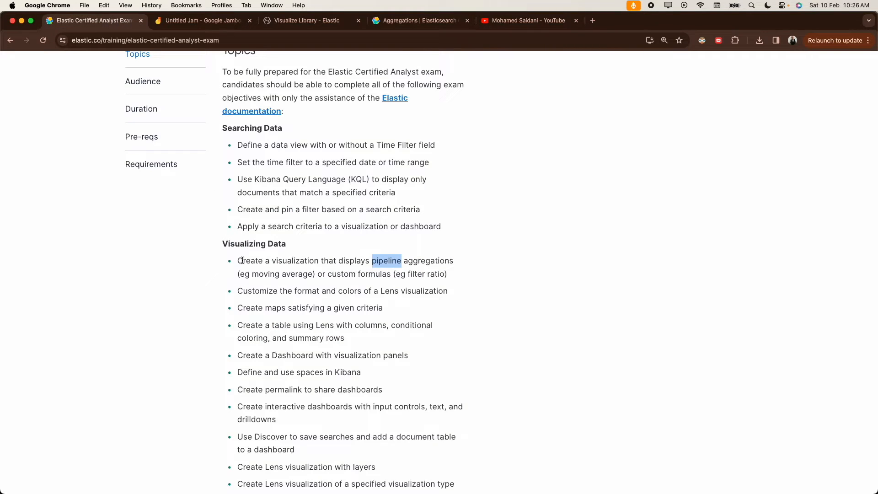
{"action": "left_click", "coordinate": [306, 20]}
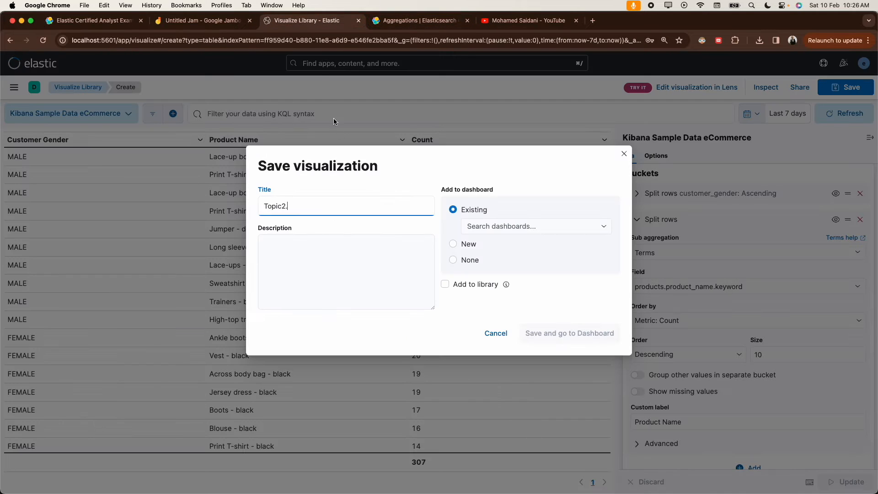
{"action": "type", "text": "1"}
Step: Save the visualization to the library without a dashboard, tagged dev and titled "Topic2.1 table"
{"action": "left_click", "coordinate": [523, 226]}
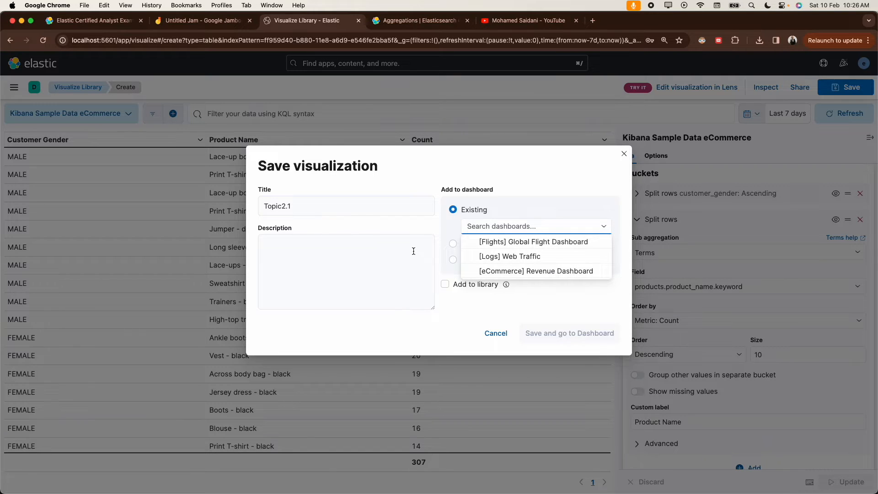
{"action": "left_click", "coordinate": [438, 245]}
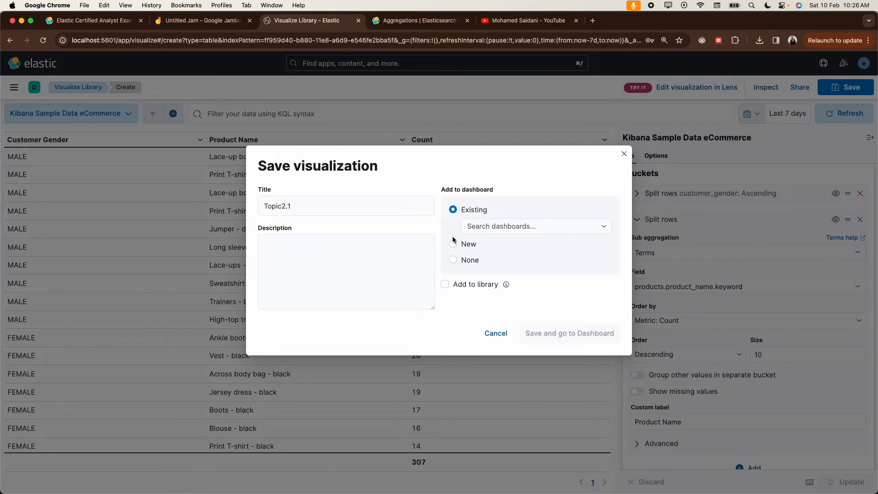
{"action": "left_click", "coordinate": [453, 260]}
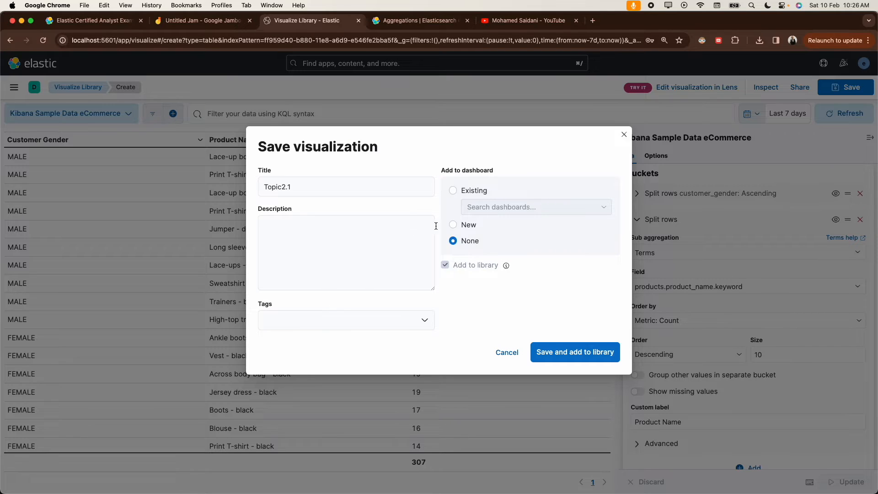
{"action": "left_click", "coordinate": [386, 321]}
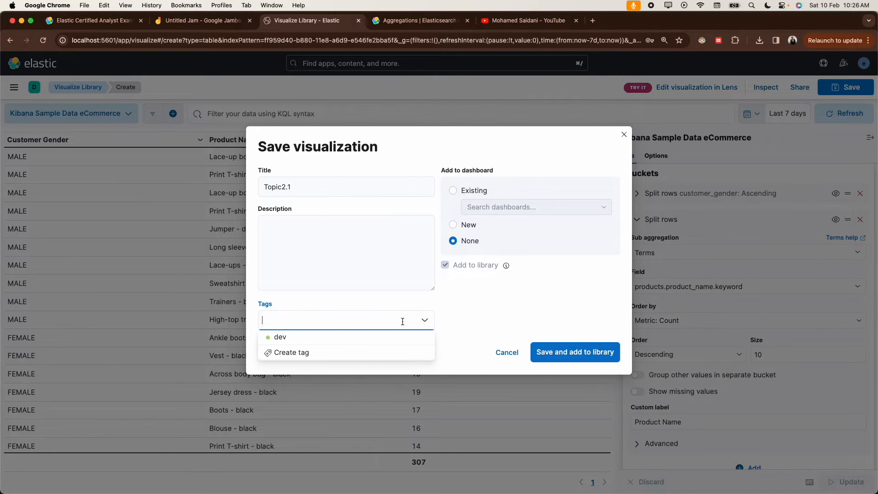
{"action": "left_click", "coordinate": [279, 337]}
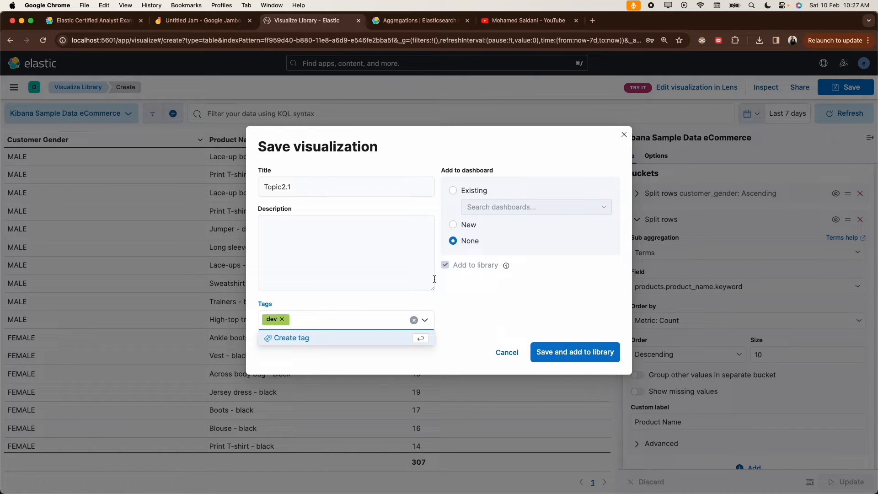
{"action": "left_click", "coordinate": [299, 188]}
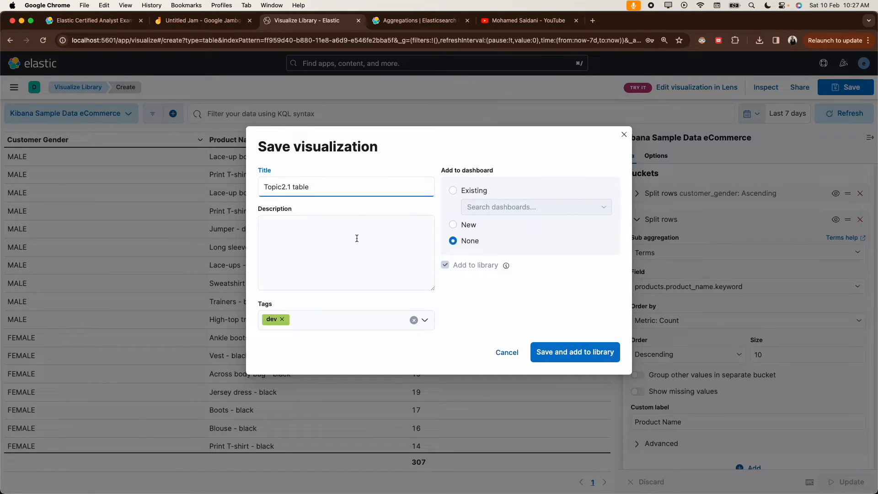
{"action": "left_click", "coordinate": [558, 353]}
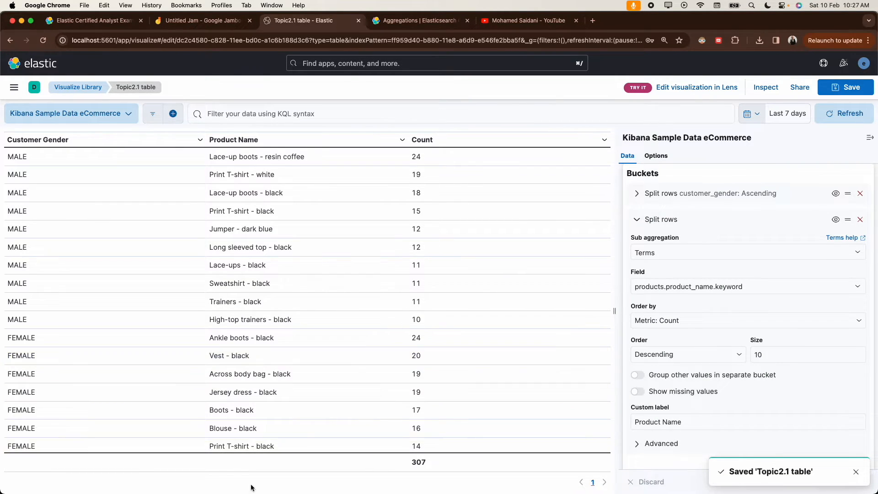
Step: Create a new aggregation-based pie chart from the Visualize Library with Kibana Sample Data eCommerce as its source
{"action": "left_click", "coordinate": [14, 87]}
{"action": "left_click", "coordinate": [33, 274]}
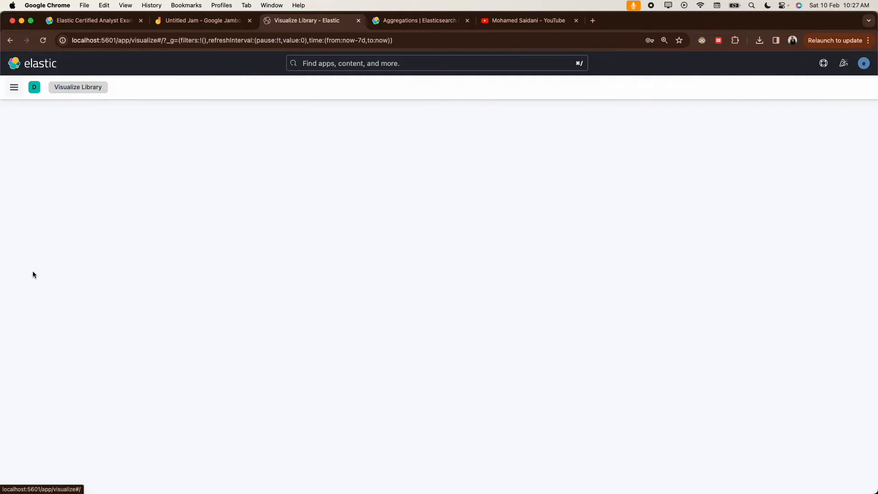
{"action": "left_click", "coordinate": [14, 88]}
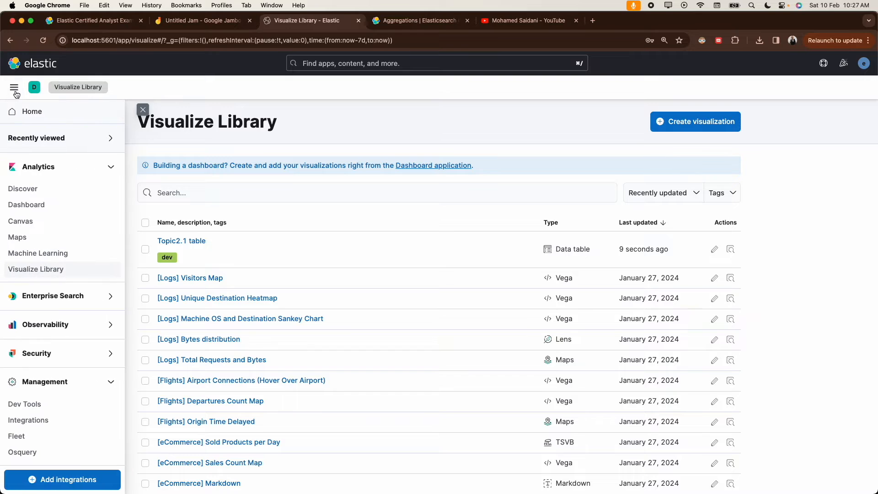
{"action": "left_click", "coordinate": [43, 277]}
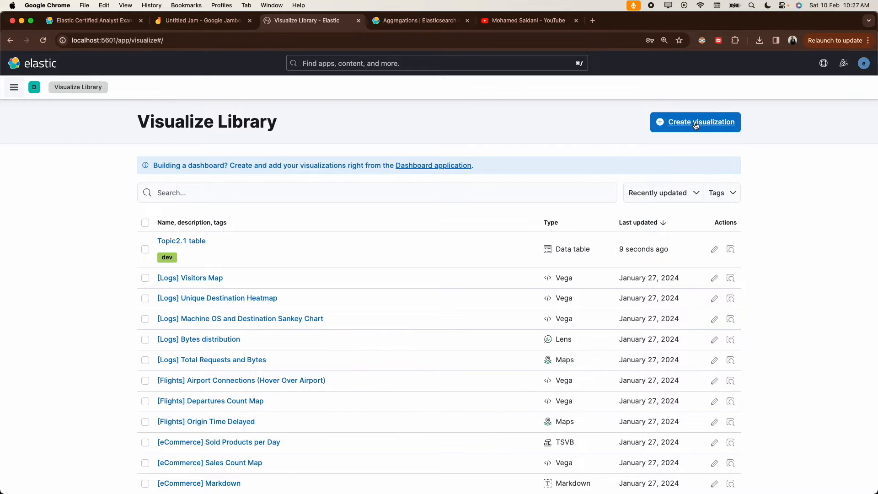
{"action": "left_click", "coordinate": [695, 126]}
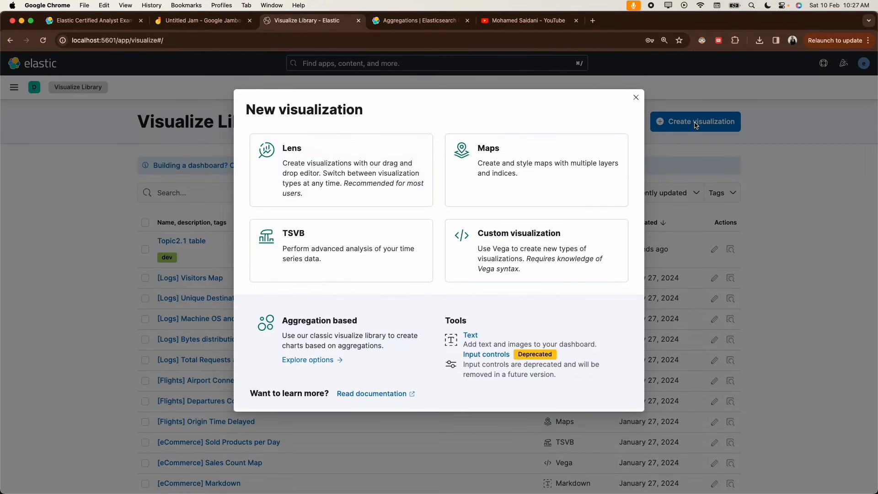
{"action": "left_click", "coordinate": [322, 330]}
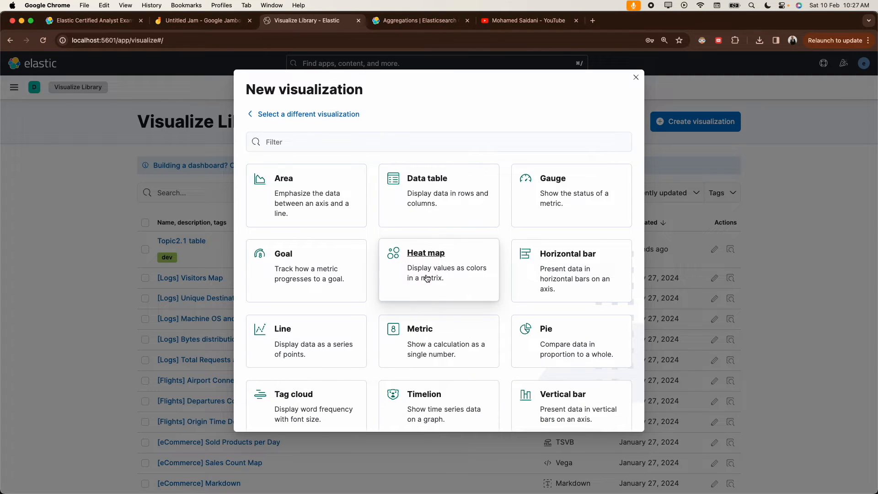
{"action": "scroll", "coordinate": [426, 278], "scroll_direction": "down", "scroll_amount": 1}
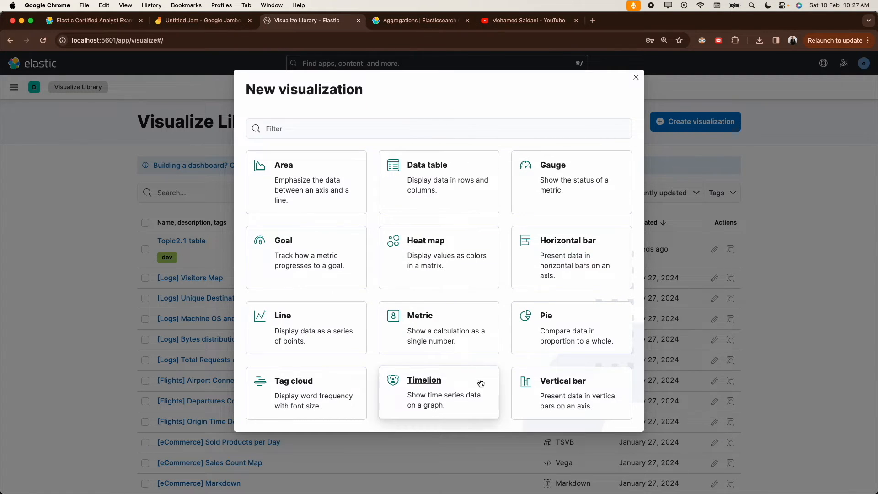
{"action": "left_click", "coordinate": [542, 319]}
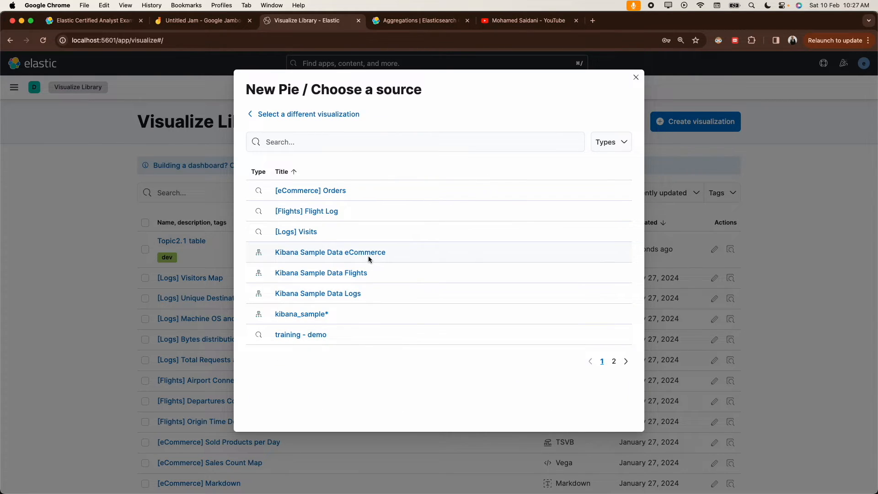
{"action": "left_click", "coordinate": [365, 254]}
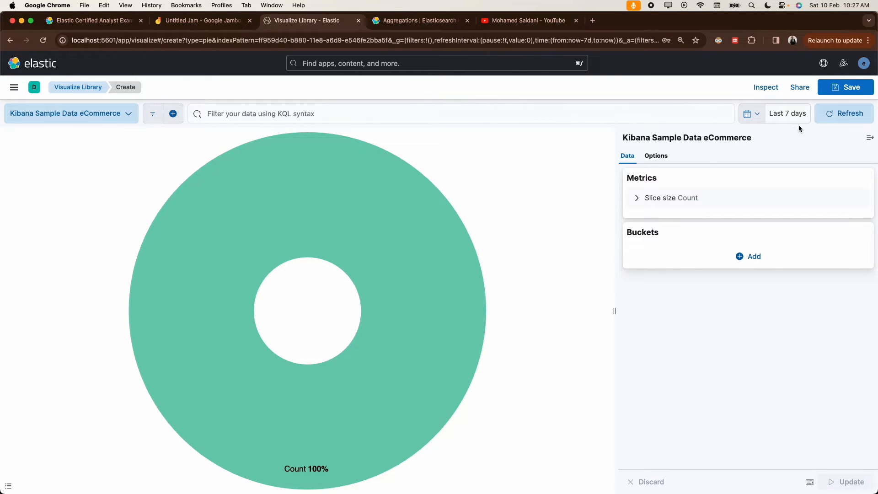
Step: Split the pie slices with a Terms aggregation on customer_gender and update the chart
{"action": "left_click", "coordinate": [740, 256]}
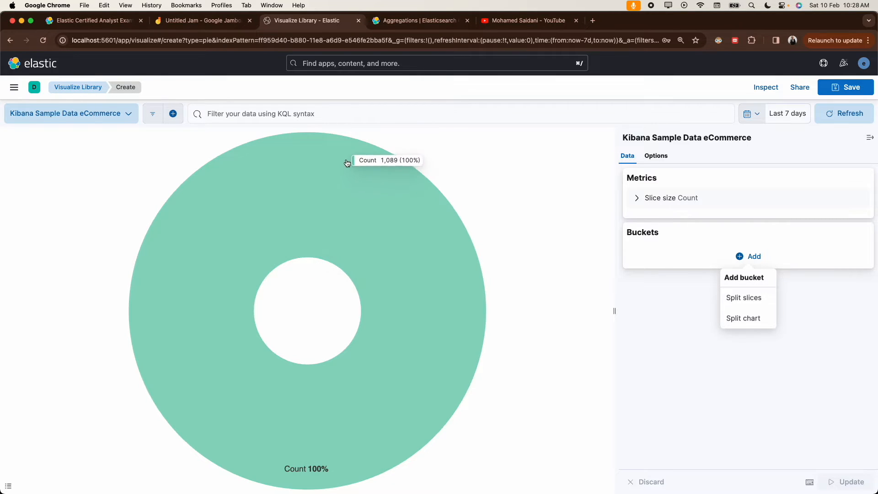
{"action": "left_click", "coordinate": [729, 299]}
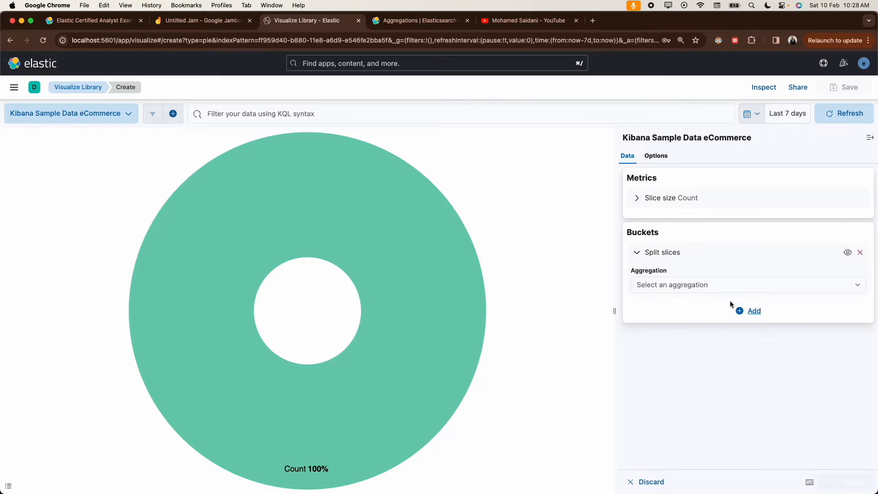
{"action": "left_click", "coordinate": [691, 285]}
{"action": "type", "text": "ter"}
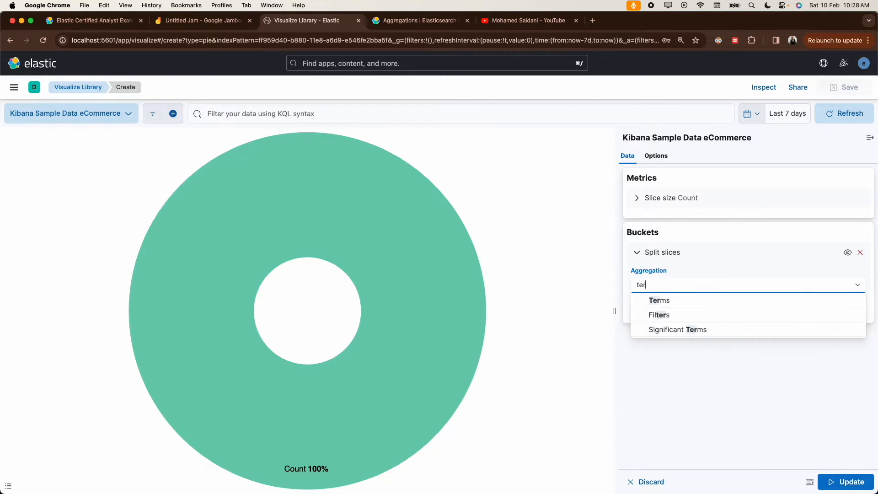
{"action": "type", "text": "m"}
{"action": "left_click", "coordinate": [668, 302]}
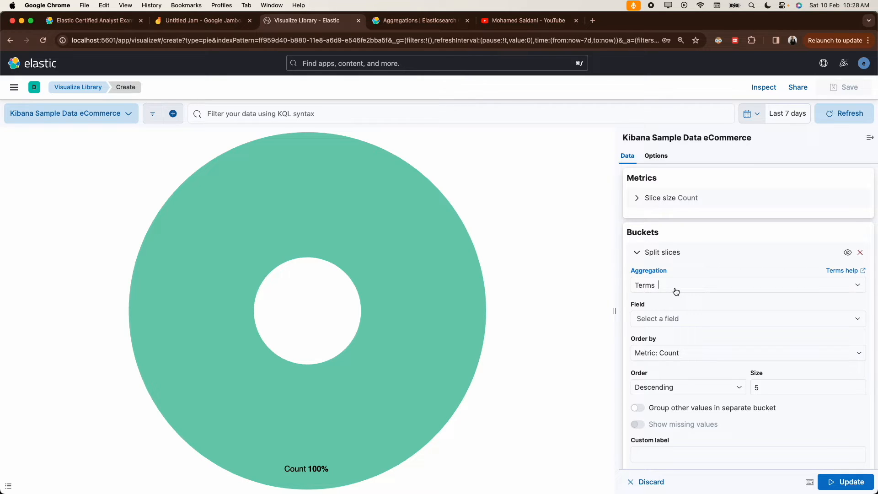
{"action": "left_click", "coordinate": [669, 322]}
{"action": "type", "text": "gen"}
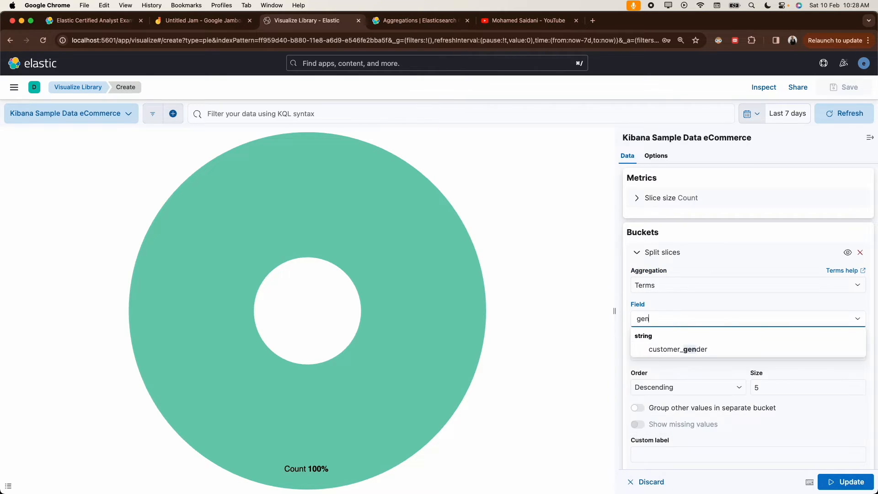
{"action": "left_click", "coordinate": [671, 353]}
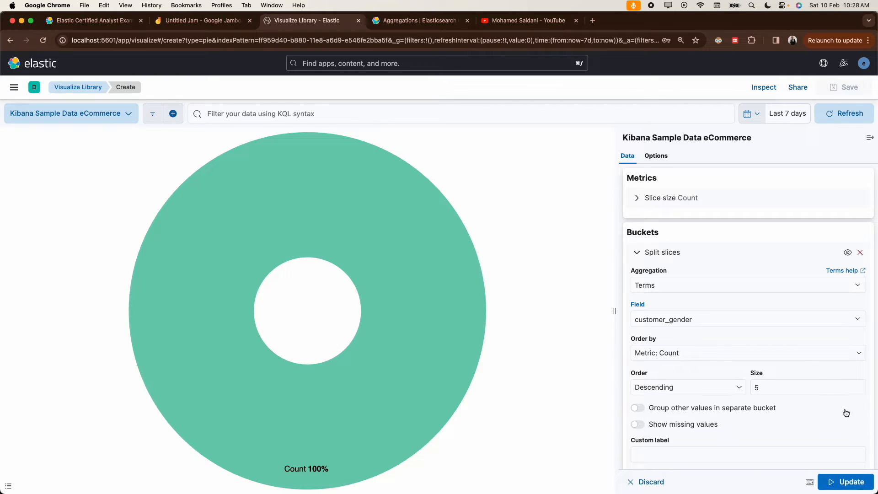
{"action": "left_click", "coordinate": [836, 484]}
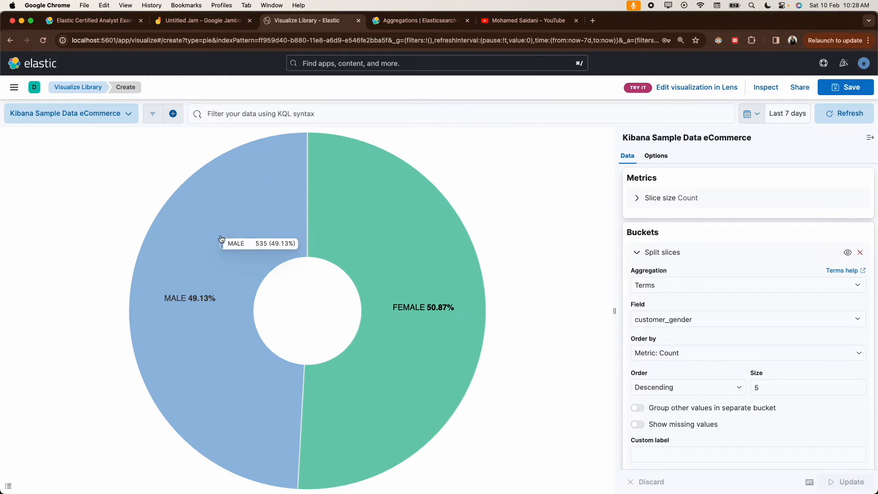
Step: Collapse the customer_gender bucket settings and show the pie chart's legend
{"action": "left_click", "coordinate": [636, 253]}
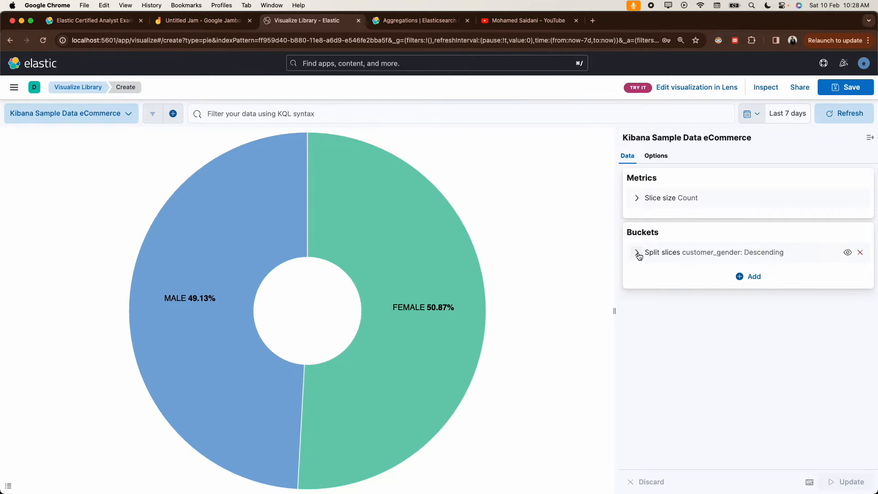
{"action": "left_click", "coordinate": [636, 253]}
{"action": "left_click", "coordinate": [637, 253]}
{"action": "left_click", "coordinate": [8, 486]}
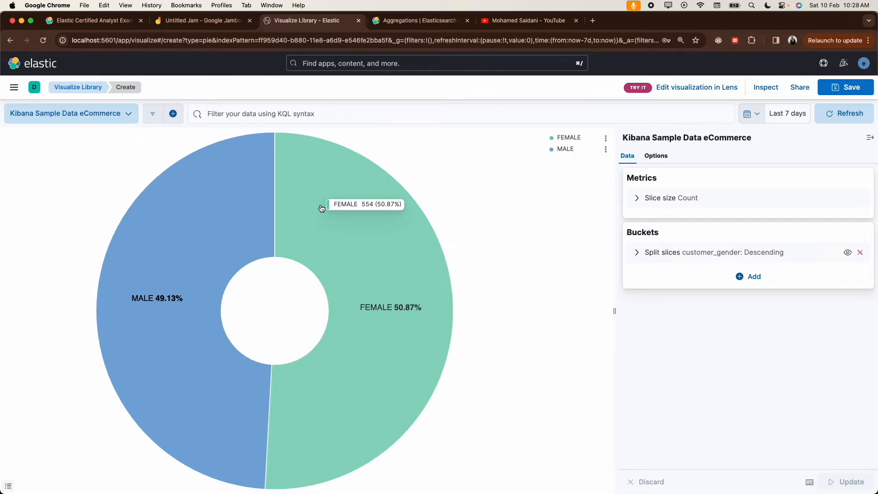
Step: Filter the chart on the FEMALE slice and remove the filter, and repeat this with the MALE slice
{"action": "left_click", "coordinate": [320, 207]}
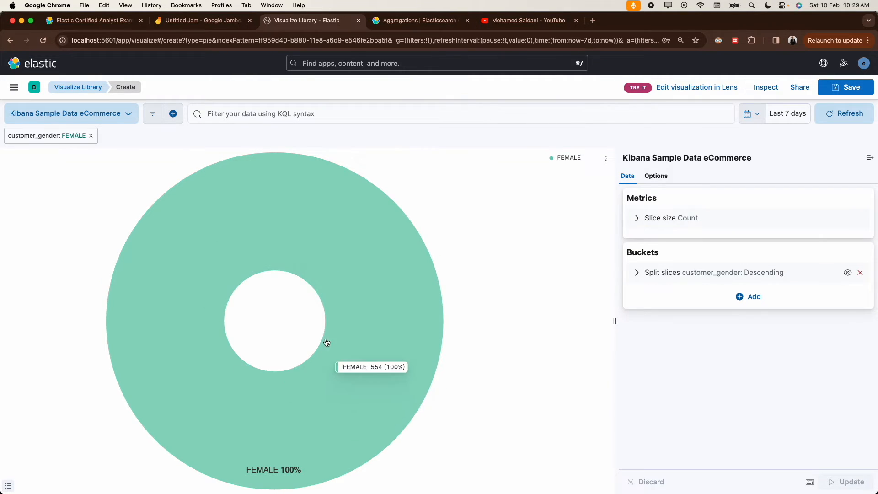
{"action": "left_click", "coordinate": [92, 136]}
{"action": "left_click", "coordinate": [179, 256]}
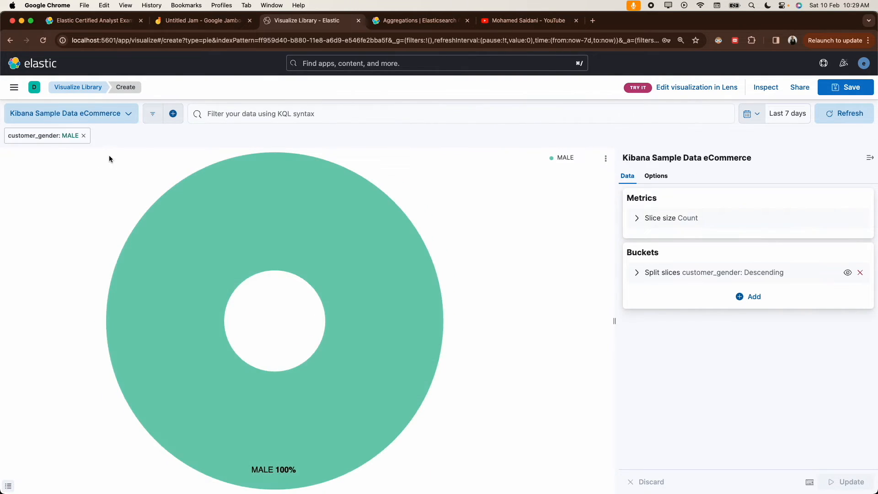
{"action": "left_click", "coordinate": [85, 136]}
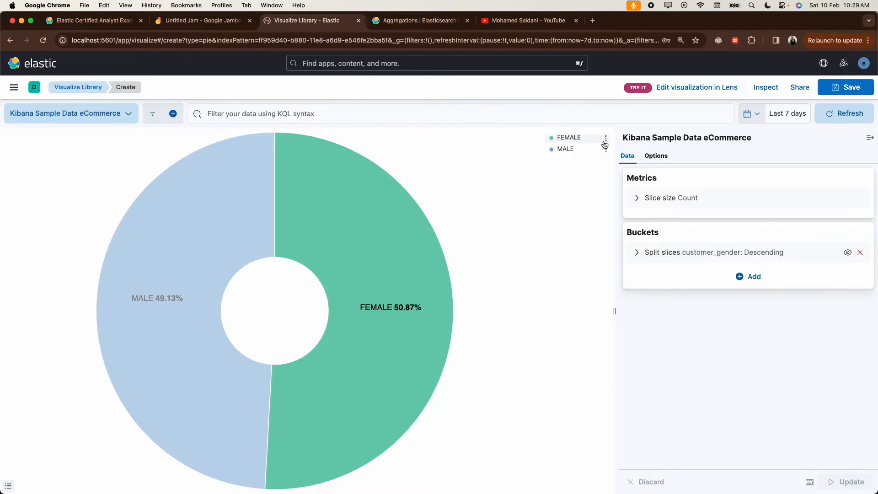
Step: View the FEMALE legend entry's filter options and change the FEMALE slice color to red
{"action": "left_click", "coordinate": [604, 144]}
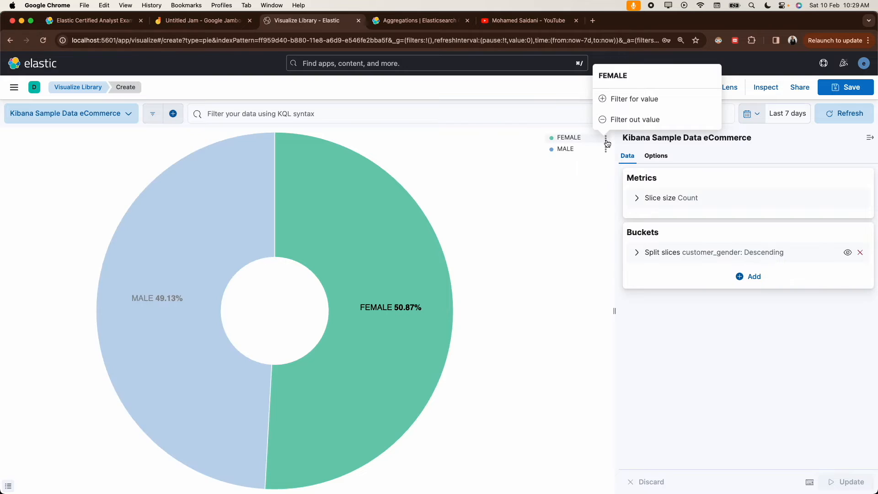
{"action": "left_click", "coordinate": [580, 167]}
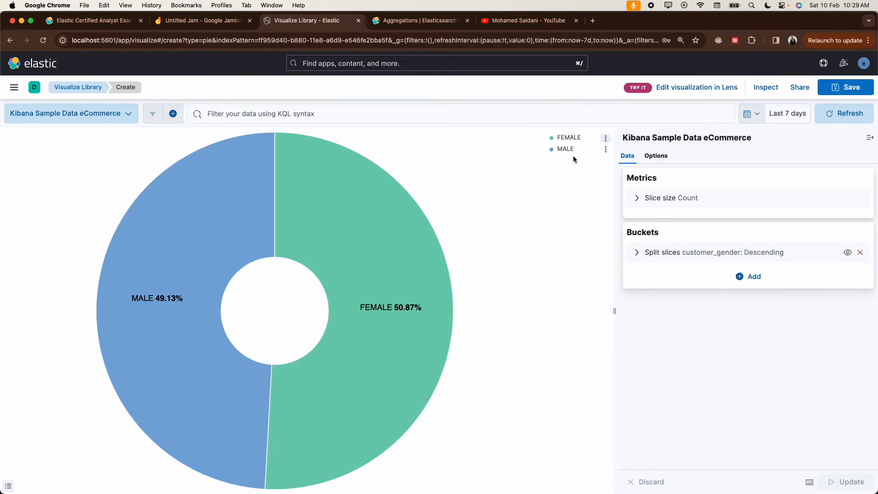
{"action": "left_click", "coordinate": [554, 139]}
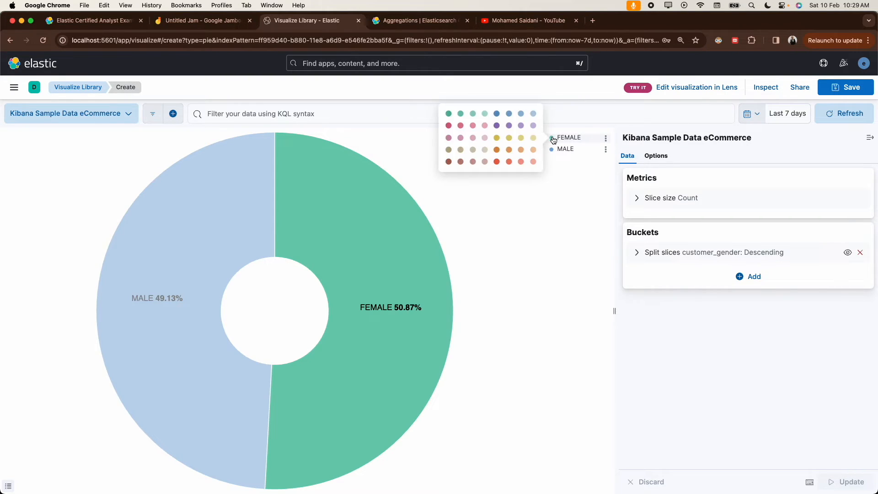
{"action": "left_click", "coordinate": [554, 139]}
{"action": "left_click", "coordinate": [554, 139]}
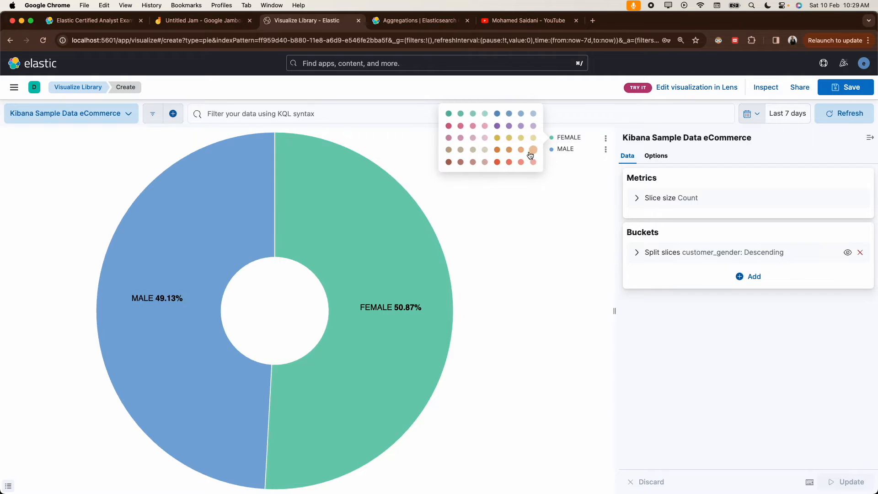
{"action": "left_click", "coordinate": [497, 162]}
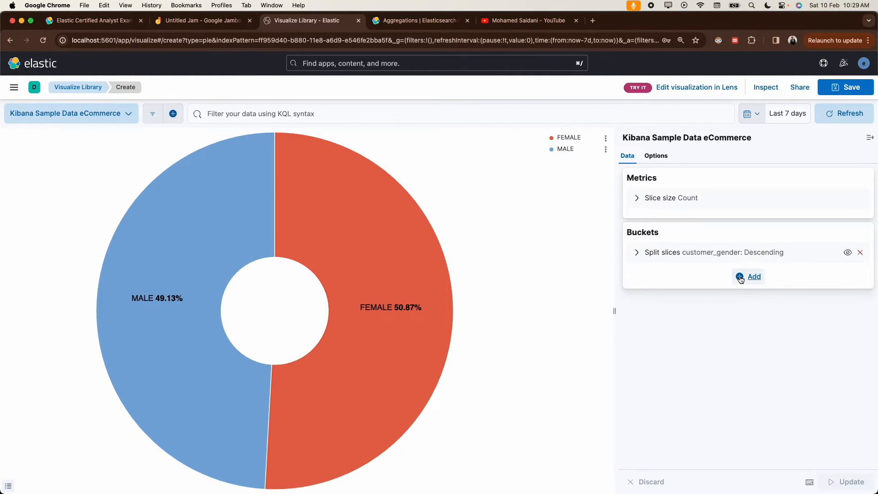
Step: Add a Split slices sub-bucket with a Terms aggregation on products.product_name.keyword and update the chart
{"action": "left_click", "coordinate": [740, 277]}
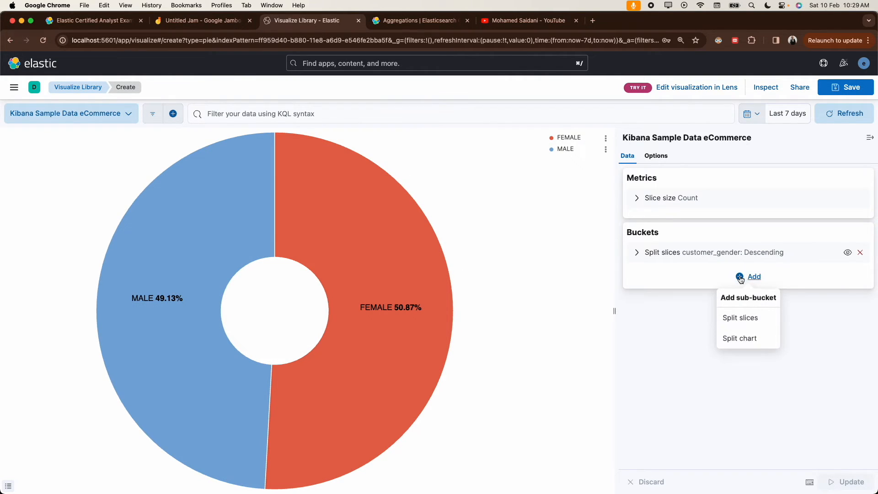
{"action": "left_click", "coordinate": [749, 323]}
{"action": "left_click", "coordinate": [706, 315]}
{"action": "type", "text": "term"}
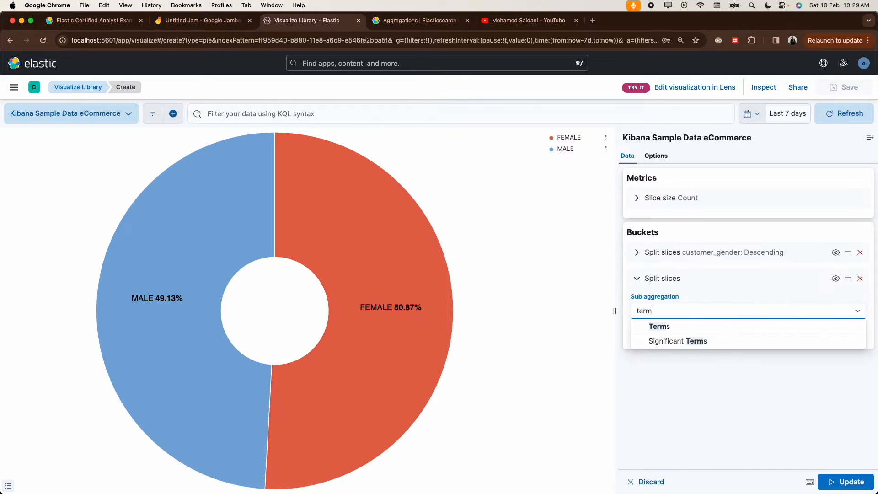
{"action": "left_click", "coordinate": [679, 328]}
{"action": "scroll", "coordinate": [702, 324], "scroll_direction": "down", "scroll_amount": 1}
{"action": "left_click", "coordinate": [691, 327]}
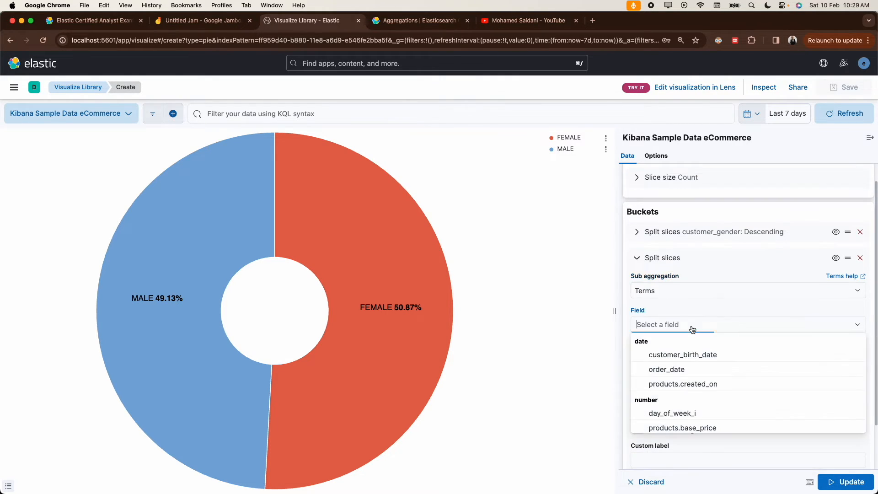
{"action": "type", "text": "p"}
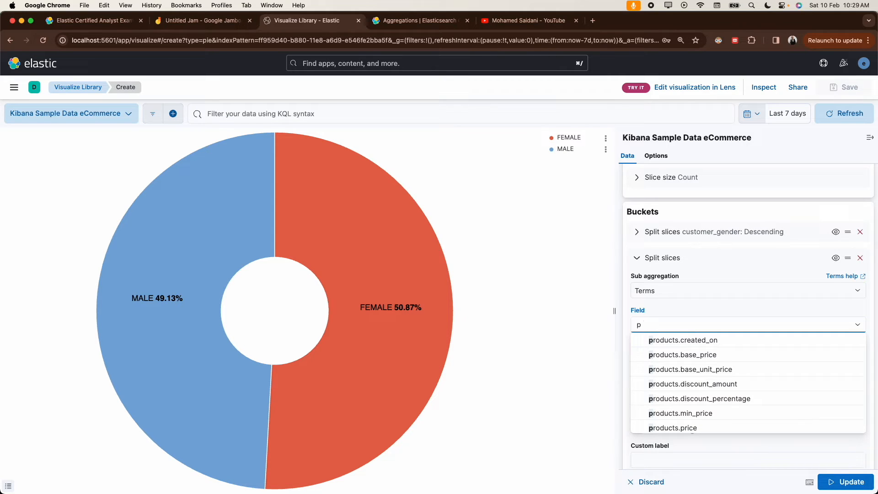
{"action": "type", "text": "roducts."}
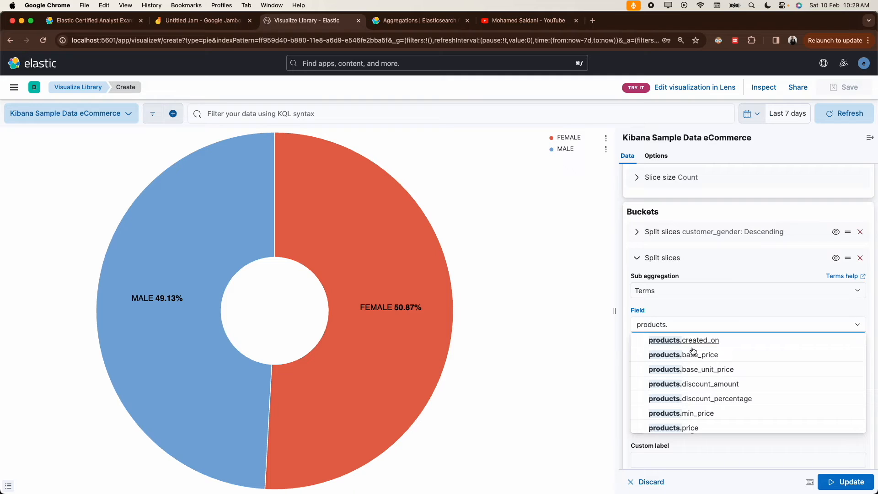
{"action": "scroll", "coordinate": [712, 389], "scroll_direction": "down", "scroll_amount": 5}
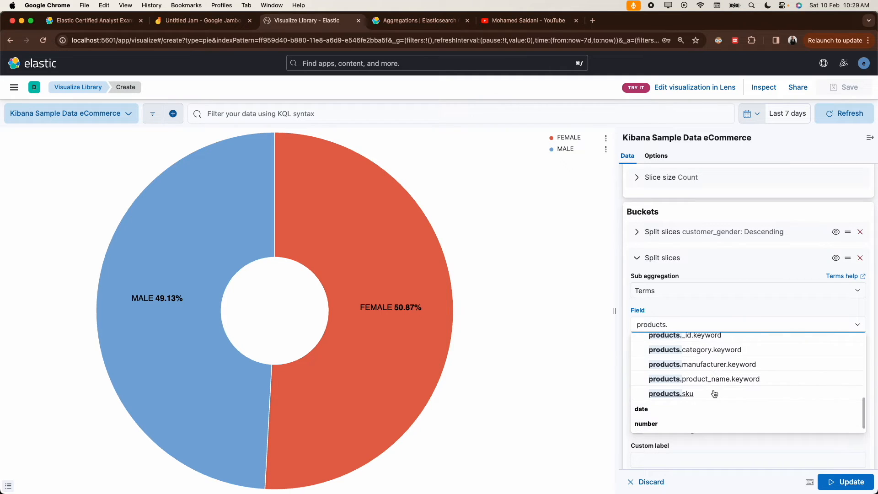
{"action": "left_click", "coordinate": [716, 380]}
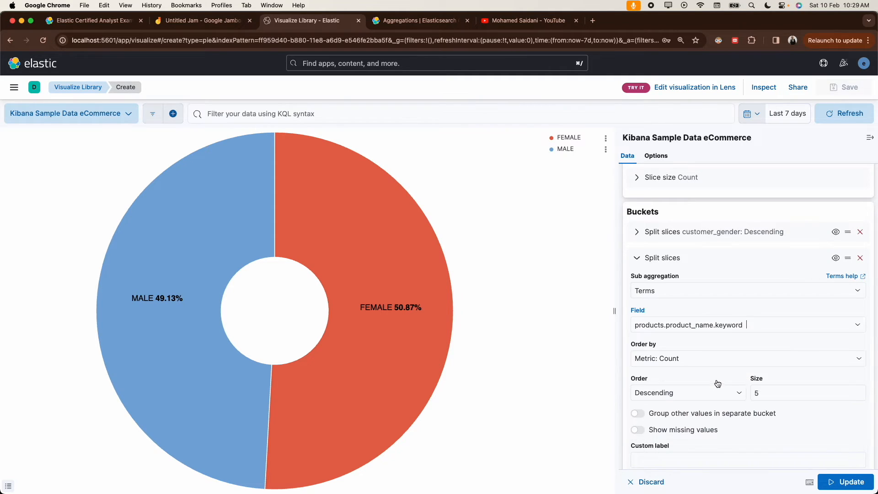
{"action": "left_click", "coordinate": [848, 483]}
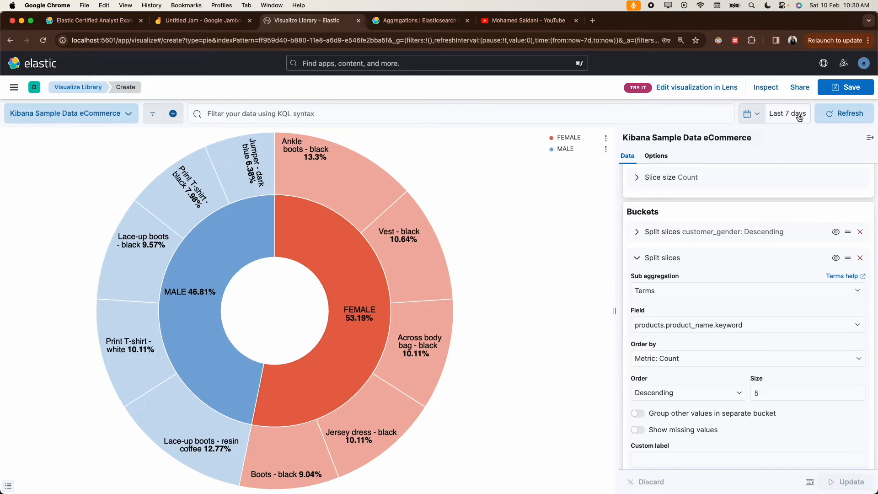
Step: Set the time range to Last 24 hours and collapse the products.product_name.keyword bucket settings
{"action": "left_click", "coordinate": [762, 117]}
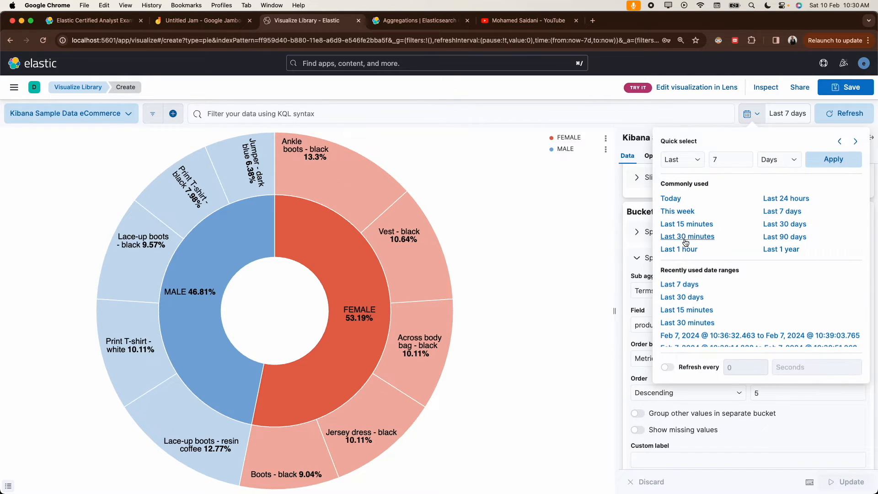
{"action": "left_click", "coordinate": [775, 199]}
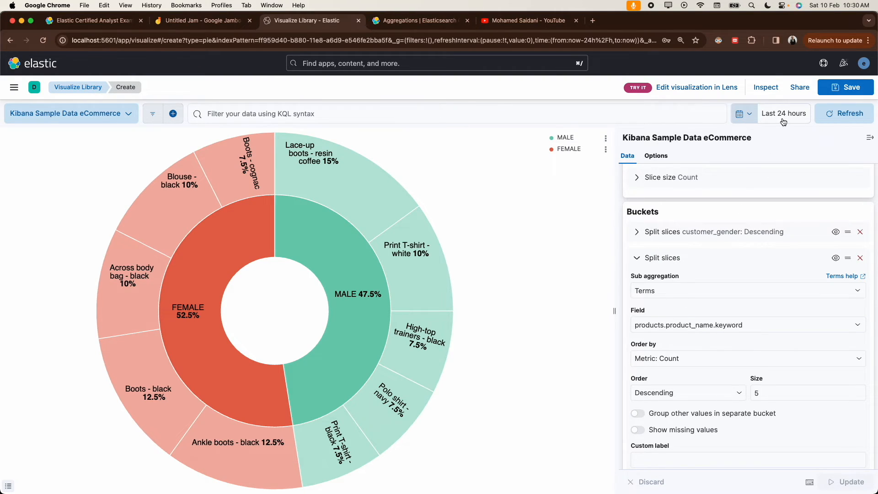
{"action": "left_click", "coordinate": [637, 260]}
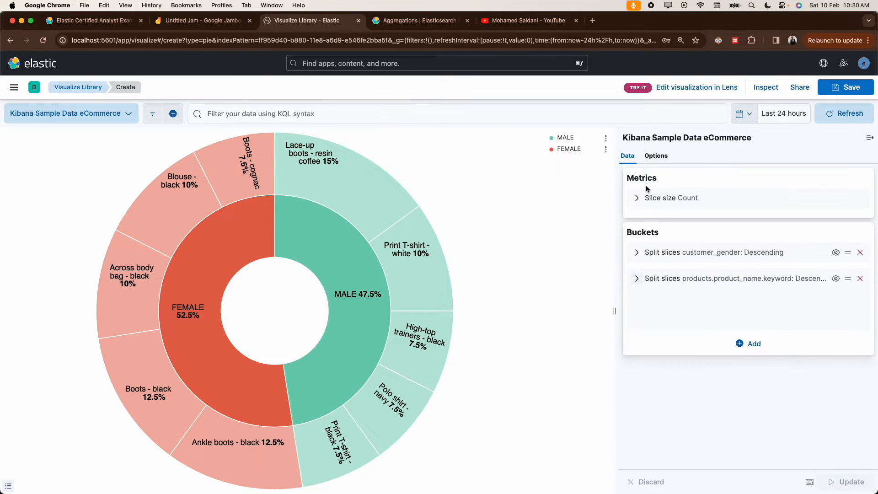
Step: Turn the pie's Donut setting off and back on, updating the chart after each change
{"action": "left_click", "coordinate": [649, 164]}
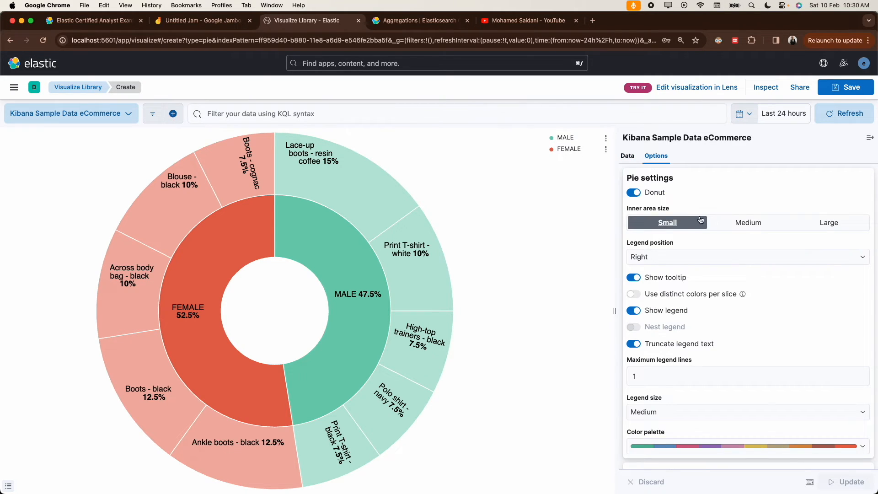
{"action": "left_click", "coordinate": [638, 192]}
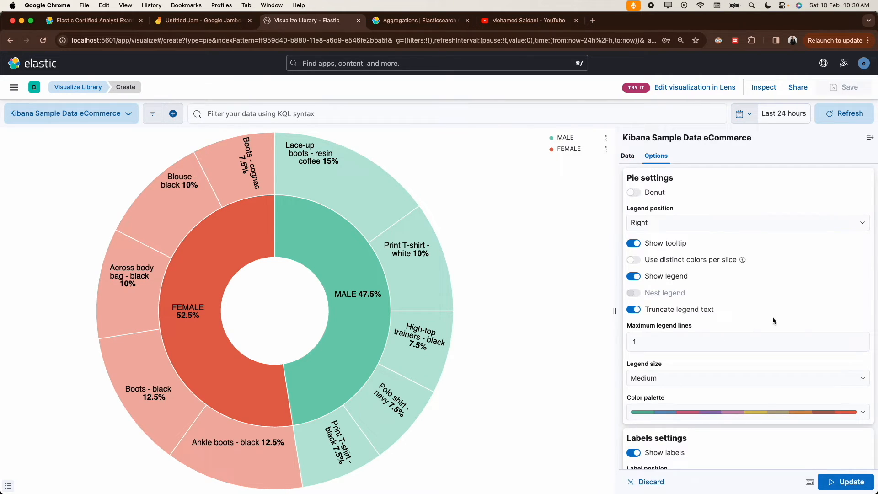
{"action": "left_click", "coordinate": [845, 482]}
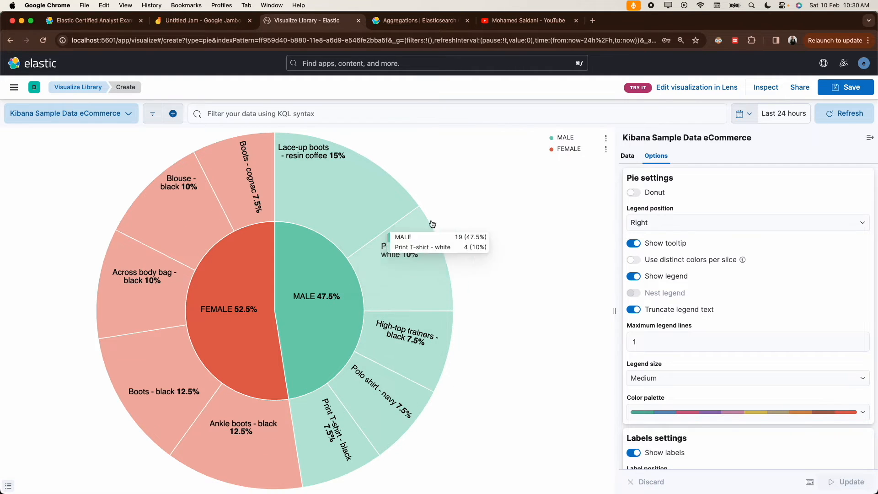
{"action": "left_click", "coordinate": [632, 193]}
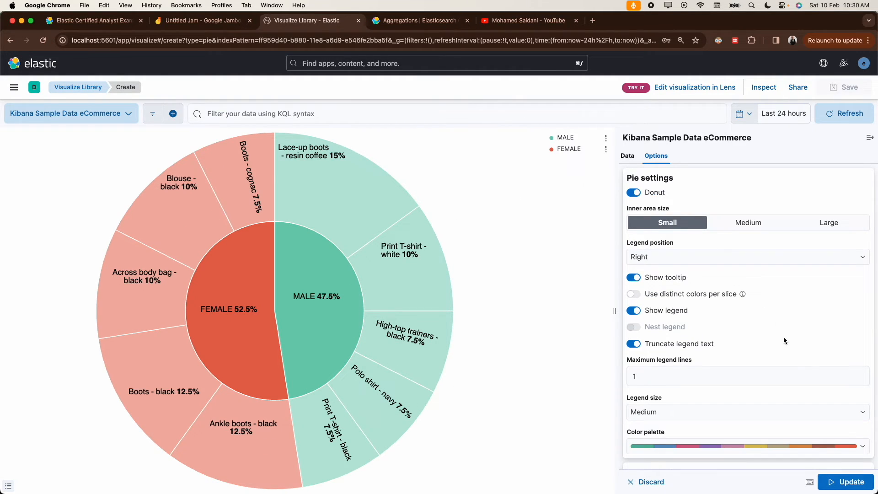
{"action": "left_click", "coordinate": [837, 478]}
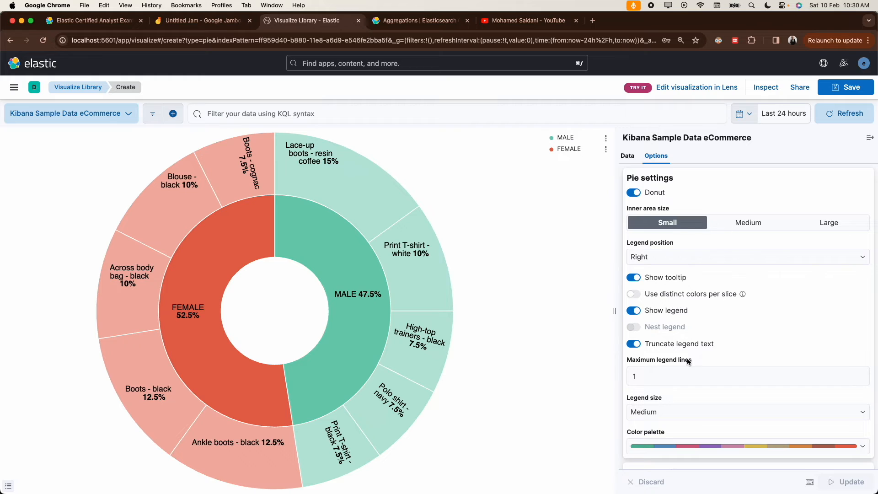
Step: Set the pie chart's color palette to Status
{"action": "scroll", "coordinate": [744, 399], "scroll_direction": "down", "scroll_amount": 3}
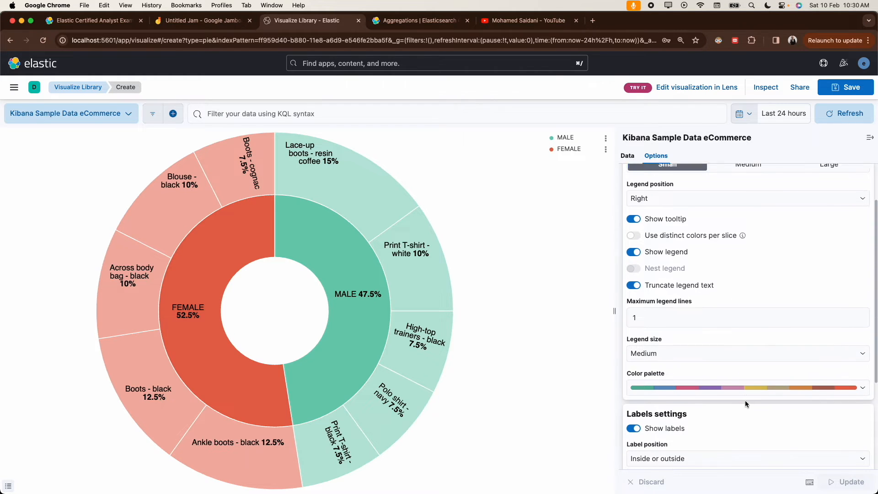
{"action": "left_click", "coordinate": [828, 382]}
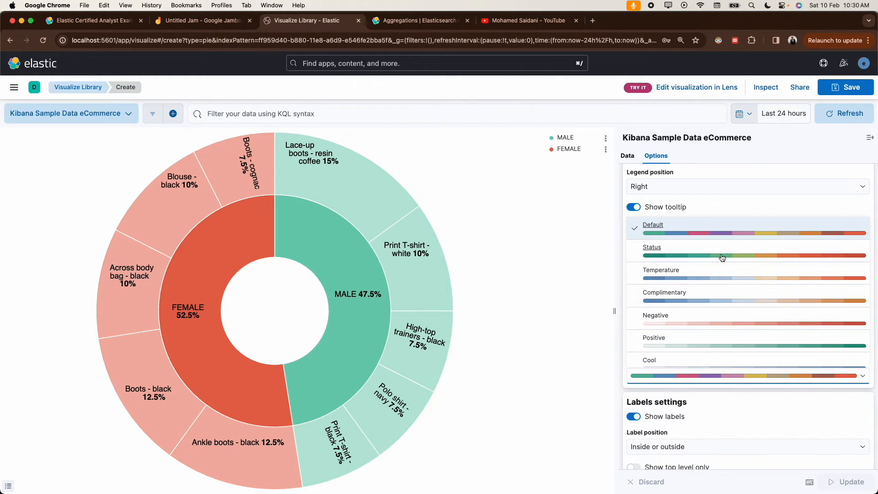
{"action": "left_click", "coordinate": [721, 255]}
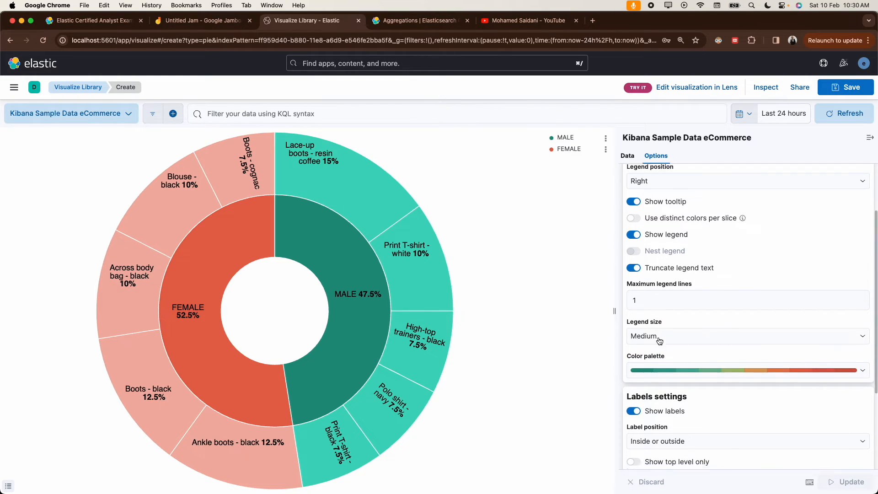
{"action": "scroll", "coordinate": [660, 341], "scroll_direction": "down", "scroll_amount": 2}
{"action": "scroll", "coordinate": [660, 341], "scroll_direction": "up", "scroll_amount": 5}
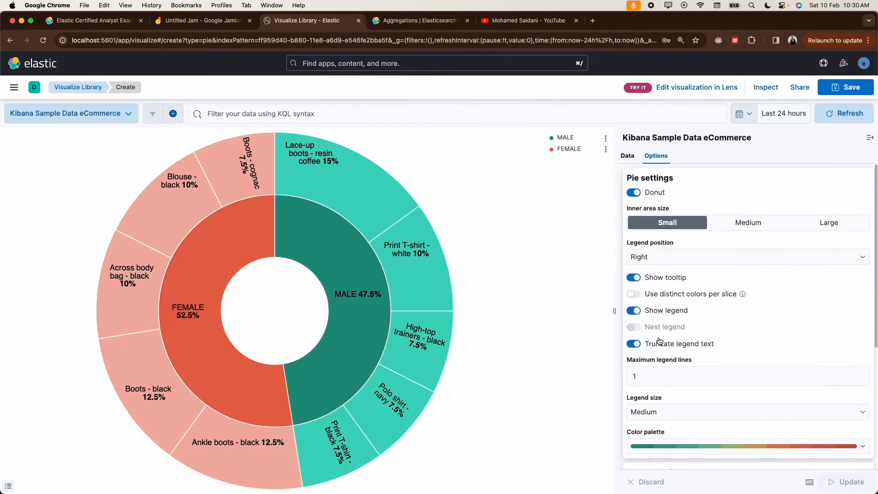
Step: Try the Medium inner area size for the donut and return it to Small, updating the chart each time
{"action": "left_click", "coordinate": [705, 258]}
{"action": "left_click", "coordinate": [568, 276]}
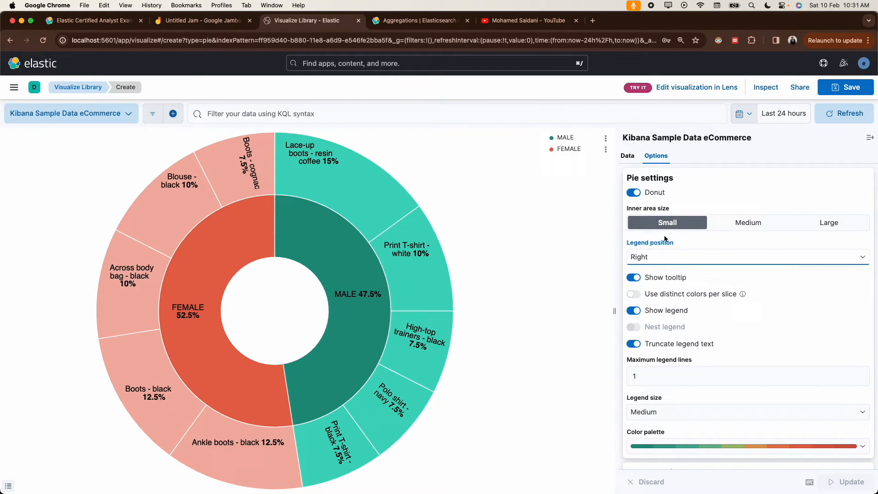
{"action": "left_click", "coordinate": [754, 227]}
{"action": "left_click", "coordinate": [846, 481]}
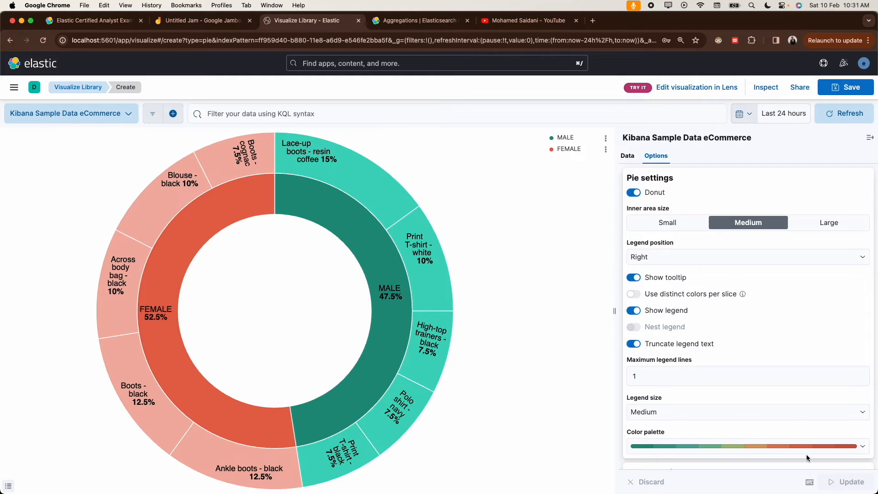
{"action": "left_click", "coordinate": [677, 224]}
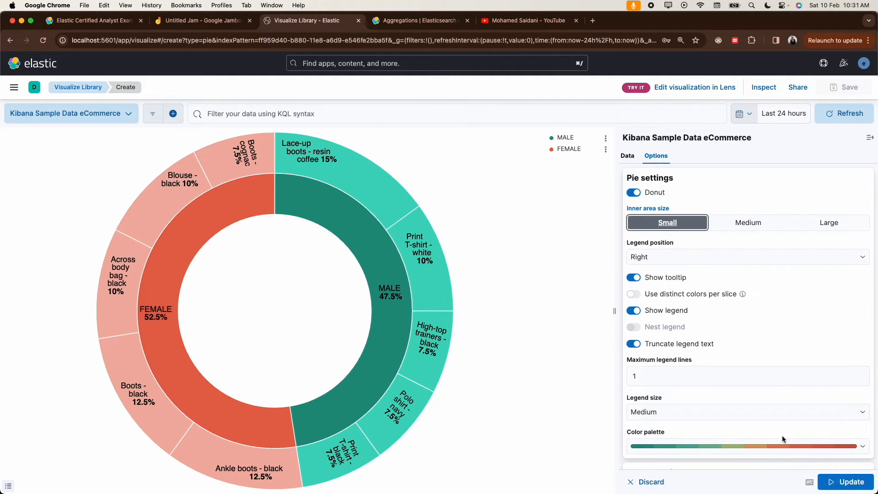
{"action": "left_click", "coordinate": [833, 480]}
{"action": "scroll", "coordinate": [750, 388], "scroll_direction": "down", "scroll_amount": 5}
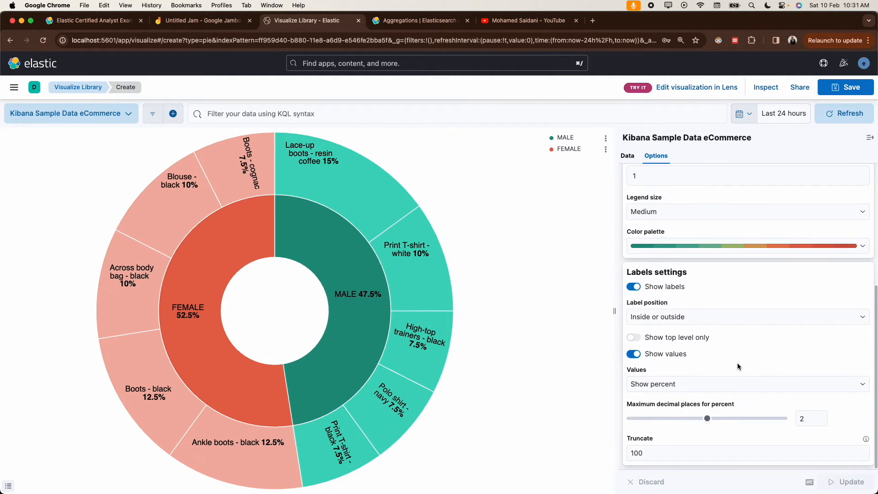
{"action": "scroll", "coordinate": [675, 235], "scroll_direction": "up", "scroll_amount": 5}
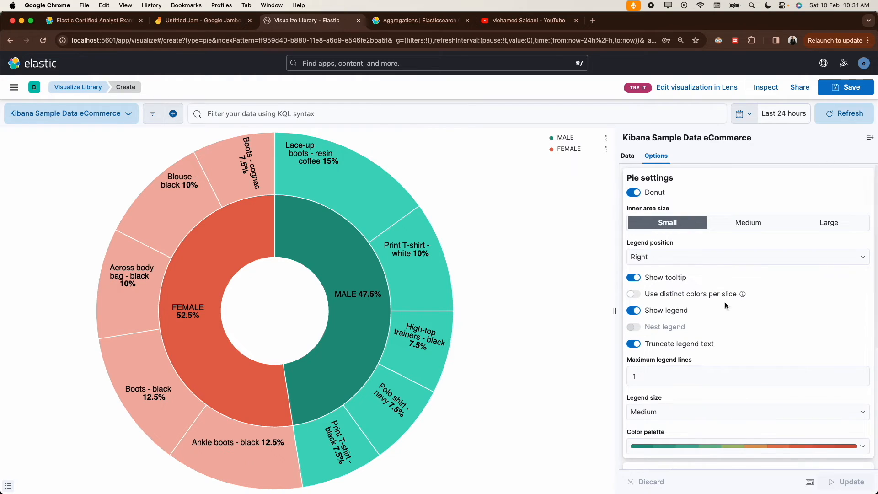
{"action": "scroll", "coordinate": [685, 268], "scroll_direction": "down", "scroll_amount": 5}
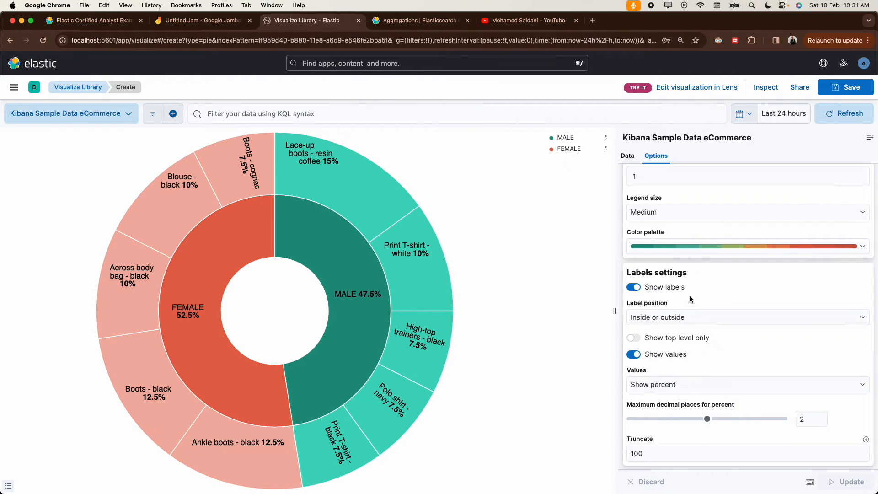
{"action": "scroll", "coordinate": [695, 320], "scroll_direction": "up", "scroll_amount": 5}
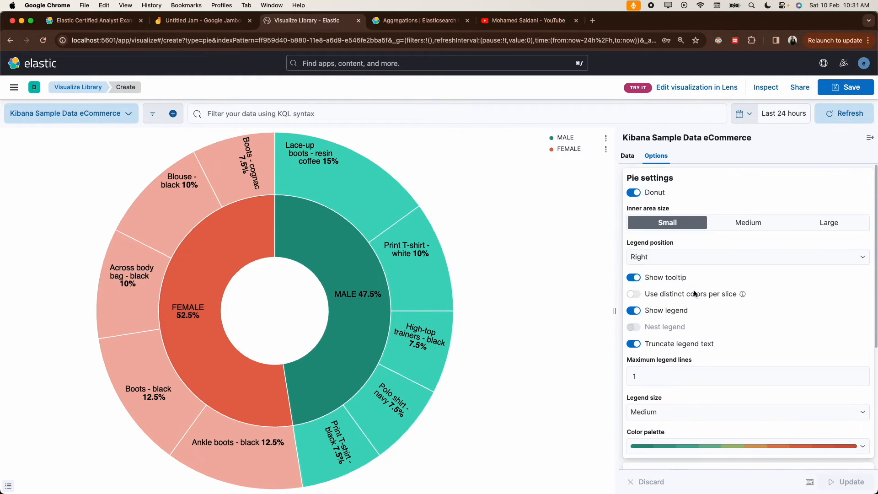
Step: Save the pie chart to the library as "topic 2.1 Pie" with no dashboard and the dev tag
{"action": "left_click", "coordinate": [629, 156]}
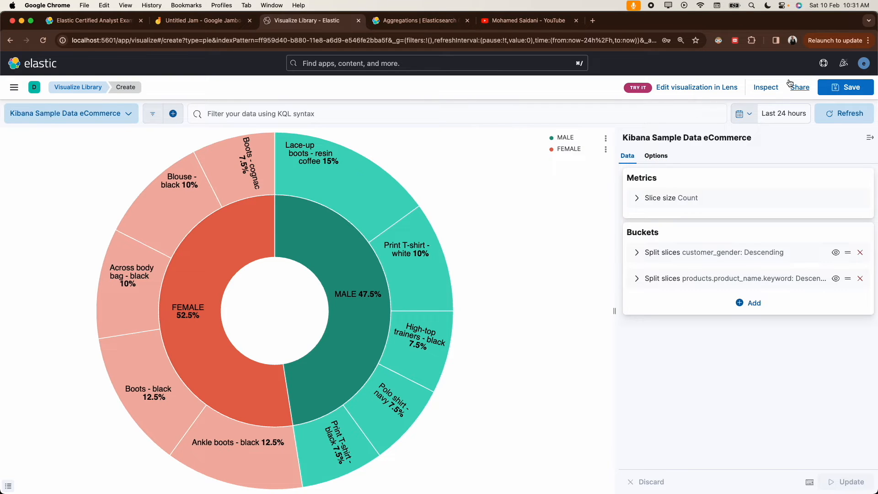
{"action": "left_click", "coordinate": [834, 89]}
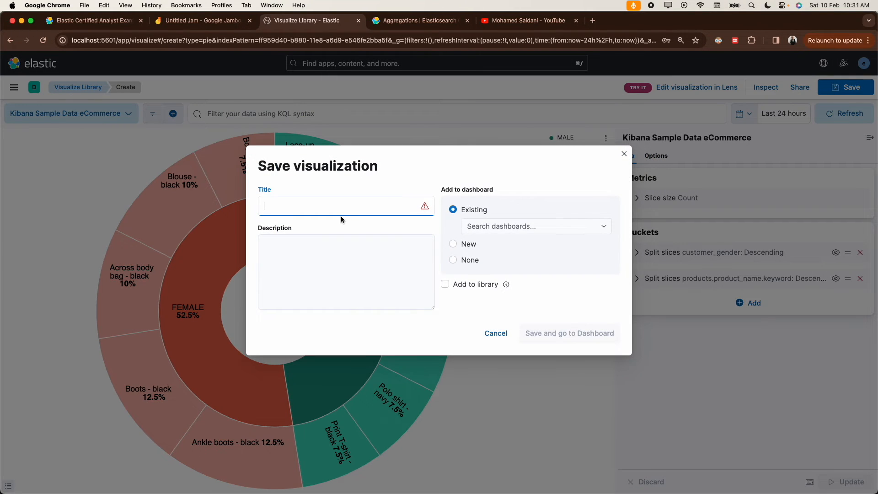
{"action": "type", "text": "topic 2.1 Pie"}
{"action": "left_click", "coordinate": [453, 260]}
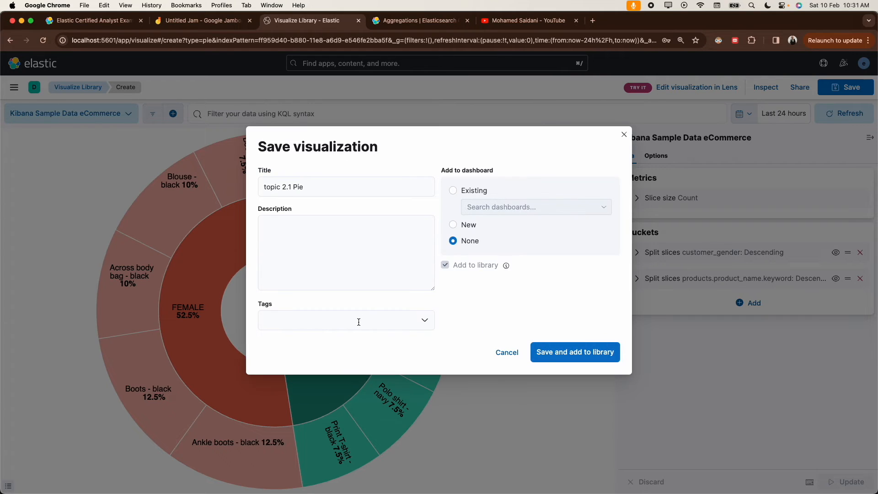
{"action": "left_click", "coordinate": [331, 322]}
{"action": "left_click", "coordinate": [302, 342]}
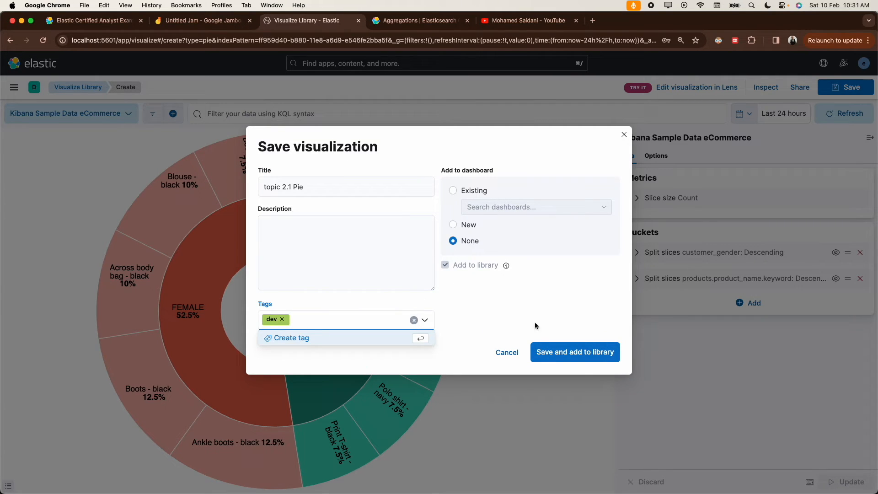
{"action": "left_click", "coordinate": [535, 361]}
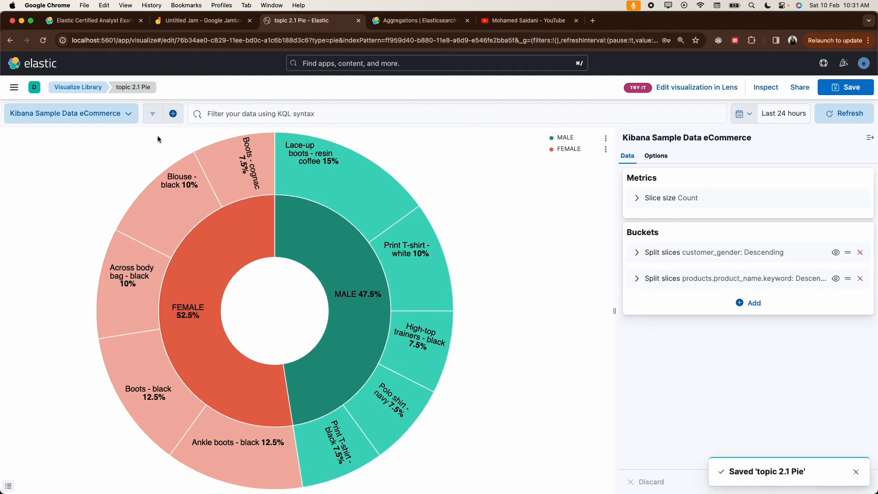
Step: Create an aggregation-based Vertical bar visualization from Kibana Sample Data eCommerce in the Visualize Library, with the time range Last 7 days
{"action": "left_click", "coordinate": [13, 87]}
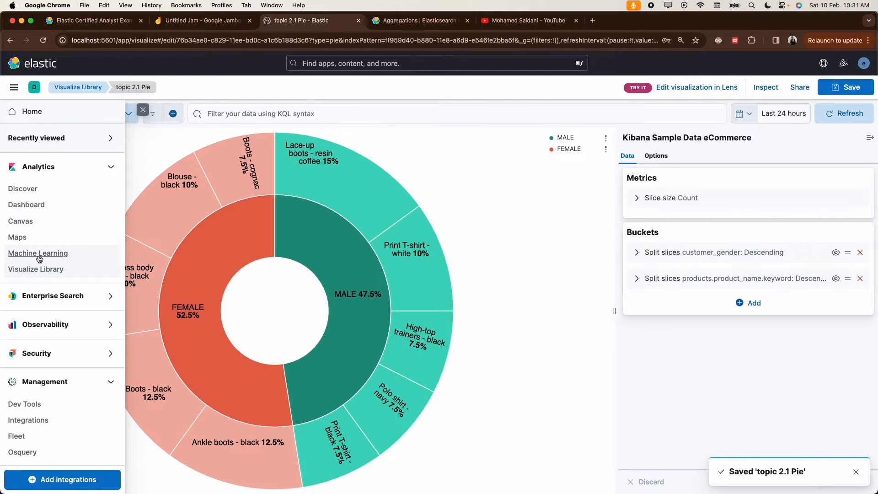
{"action": "left_click", "coordinate": [38, 272]}
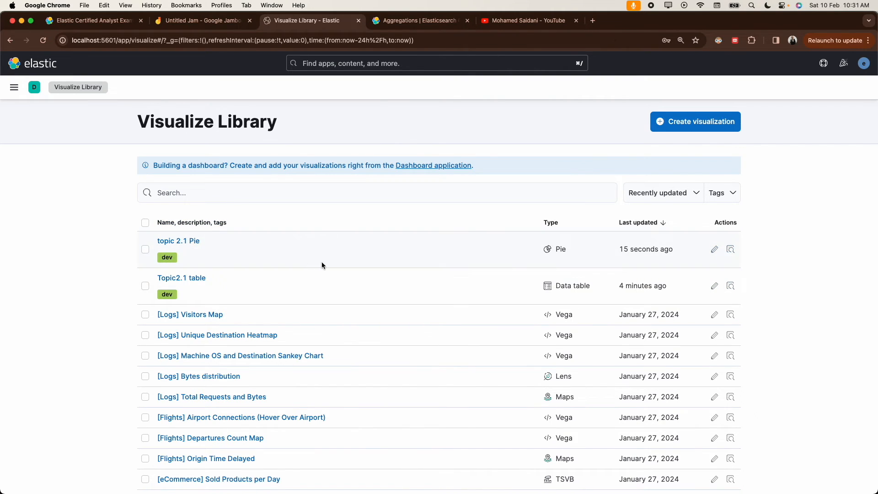
{"action": "left_click", "coordinate": [682, 121]}
{"action": "left_click", "coordinate": [371, 328]}
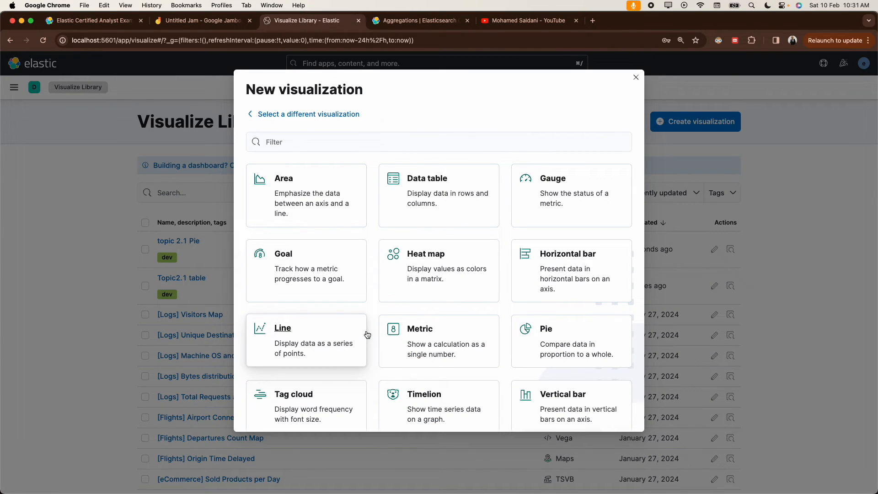
{"action": "scroll", "coordinate": [412, 354], "scroll_direction": "down", "scroll_amount": 1}
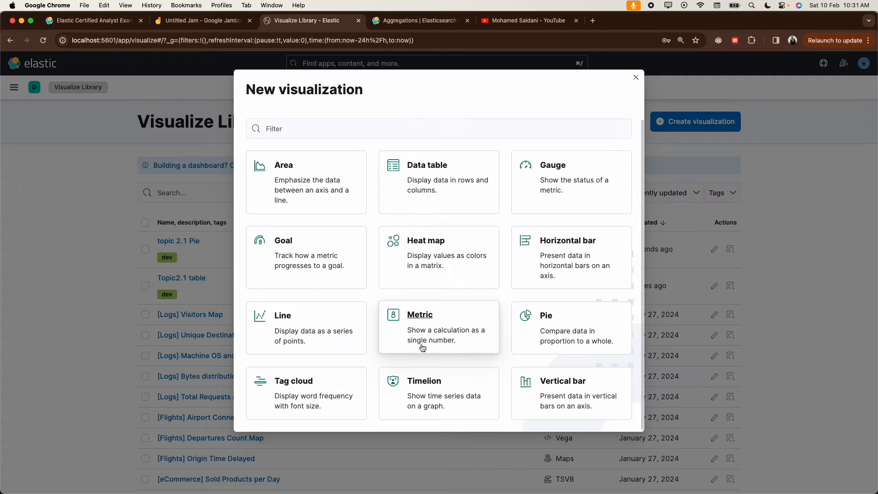
{"action": "left_click", "coordinate": [569, 393]}
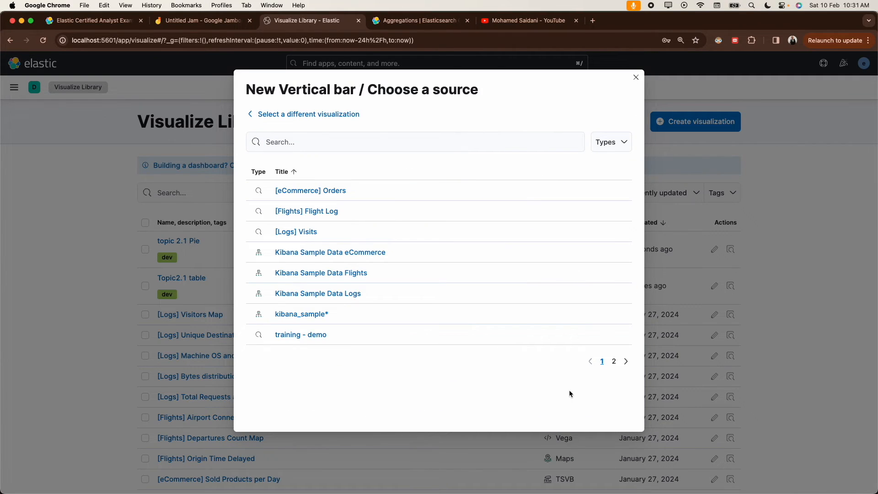
{"action": "left_click", "coordinate": [343, 257]}
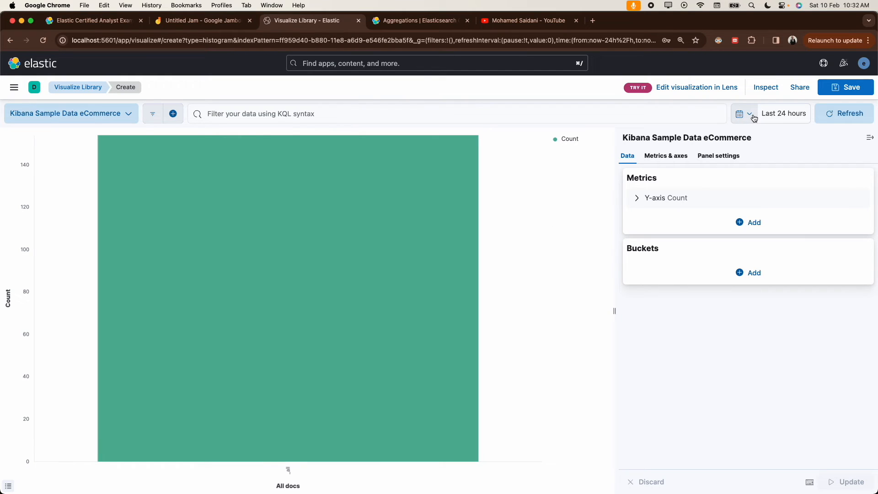
{"action": "left_click", "coordinate": [753, 117]}
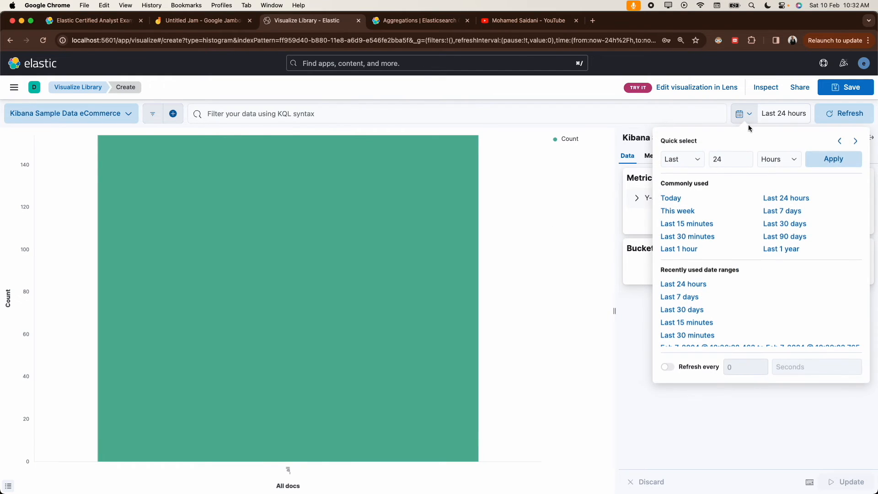
{"action": "left_click", "coordinate": [787, 214]}
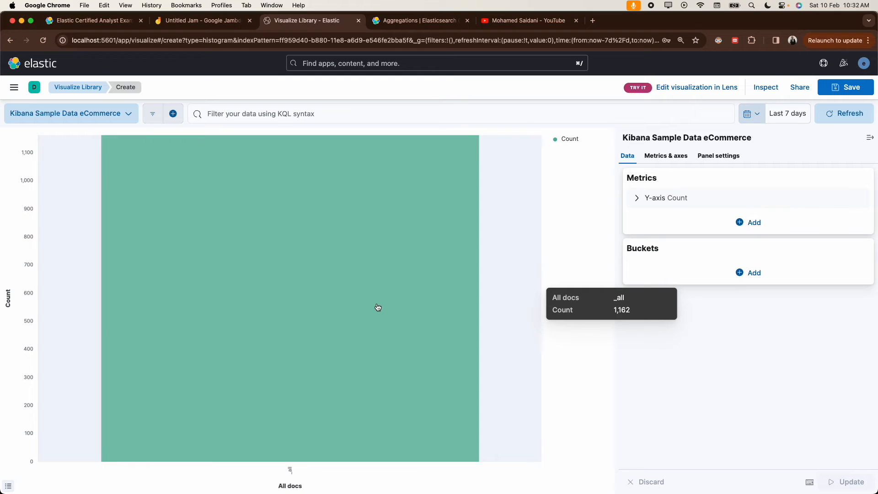
Step: Add an X-axis bucket with a Terms aggregation on customer_gender, update the chart and collapse the bucket settings
{"action": "left_click", "coordinate": [750, 273]}
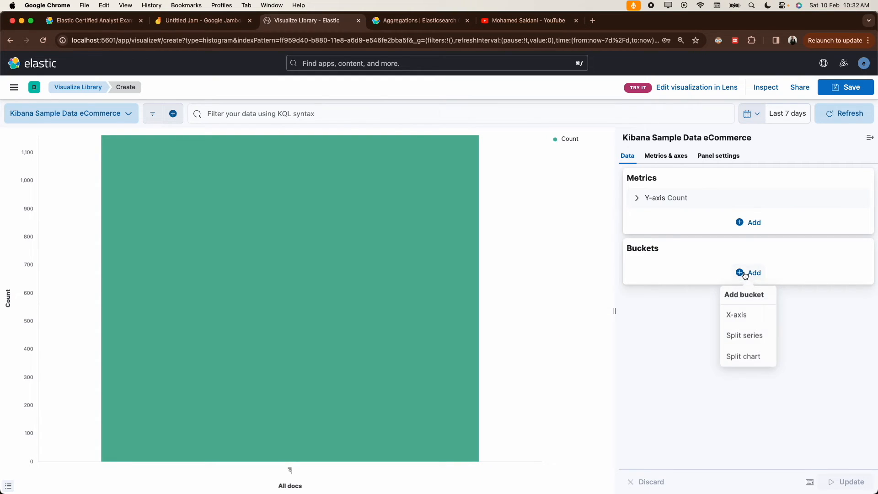
{"action": "left_click", "coordinate": [736, 314]}
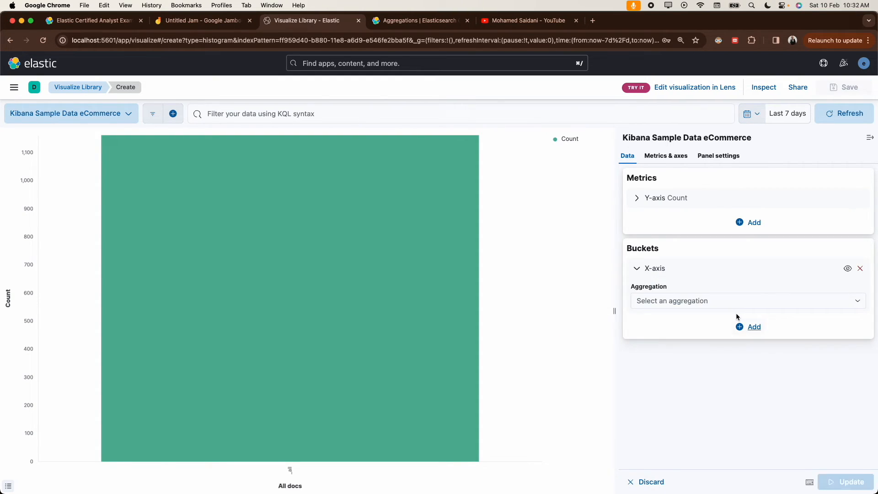
{"action": "left_click", "coordinate": [706, 301]}
{"action": "type", "text": "ter"}
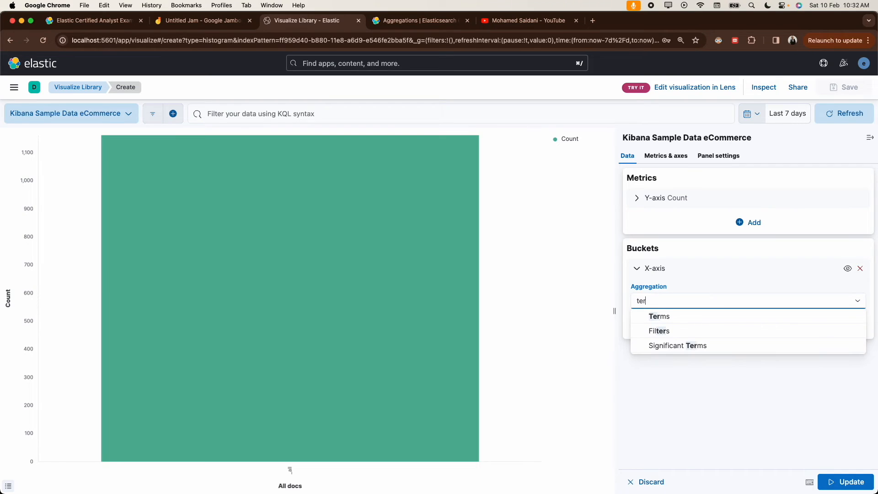
{"action": "left_click", "coordinate": [671, 320]}
{"action": "left_click", "coordinate": [665, 331]}
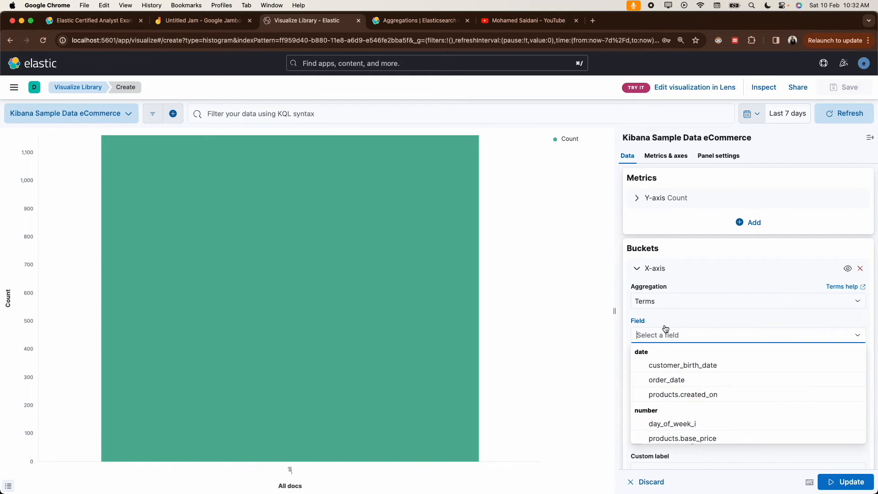
{"action": "type", "text": "gende"}
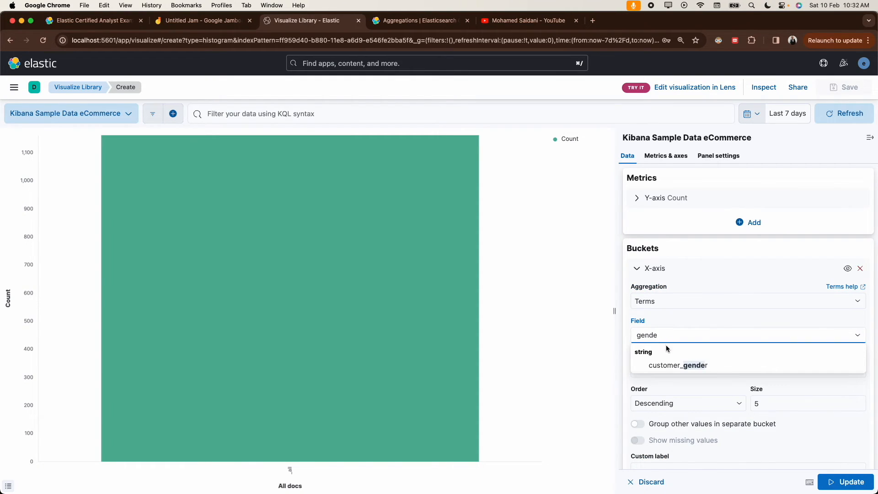
{"action": "left_click", "coordinate": [670, 365]}
{"action": "left_click", "coordinate": [845, 482]}
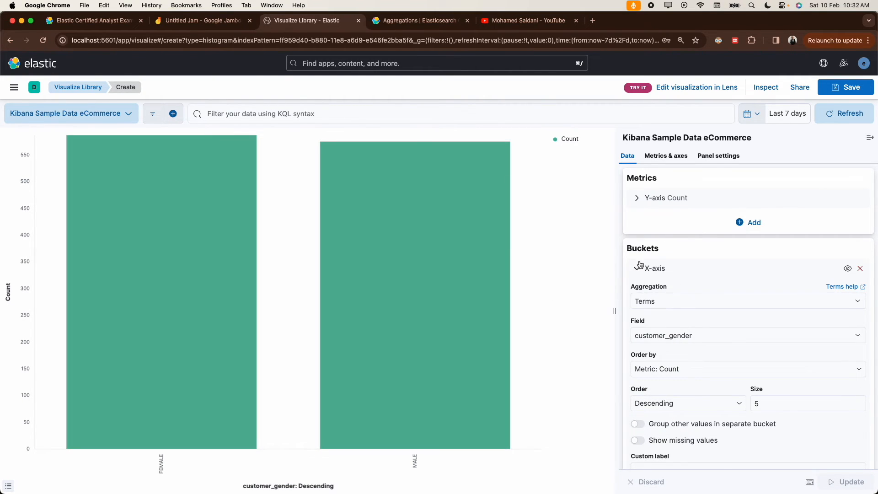
{"action": "left_click", "coordinate": [638, 273]}
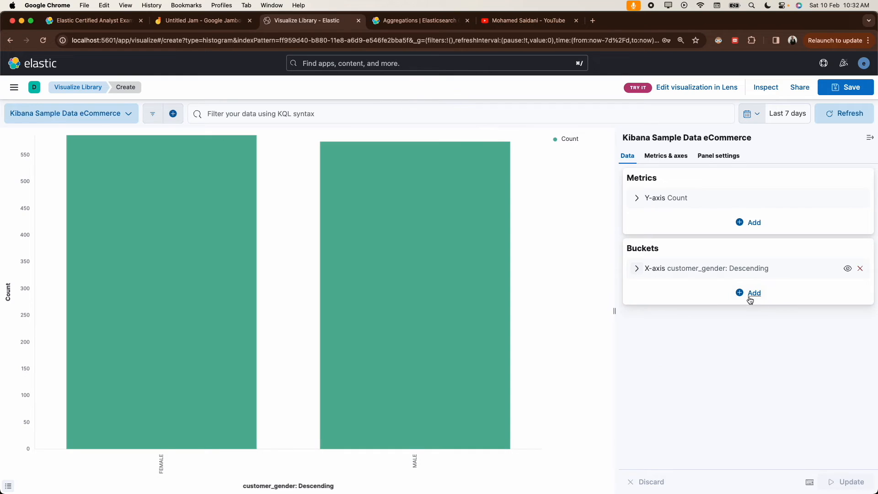
Step: Add a Split series bucket with a Terms sub aggregation on products.product_name.keyword and update the bar chart
{"action": "left_click", "coordinate": [750, 296]}
{"action": "left_click", "coordinate": [741, 353]}
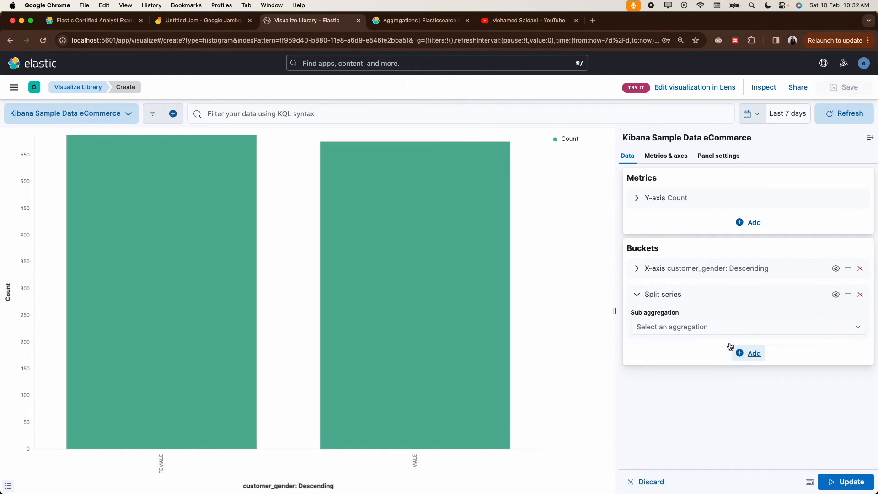
{"action": "left_click", "coordinate": [717, 328]}
{"action": "type", "text": "term"}
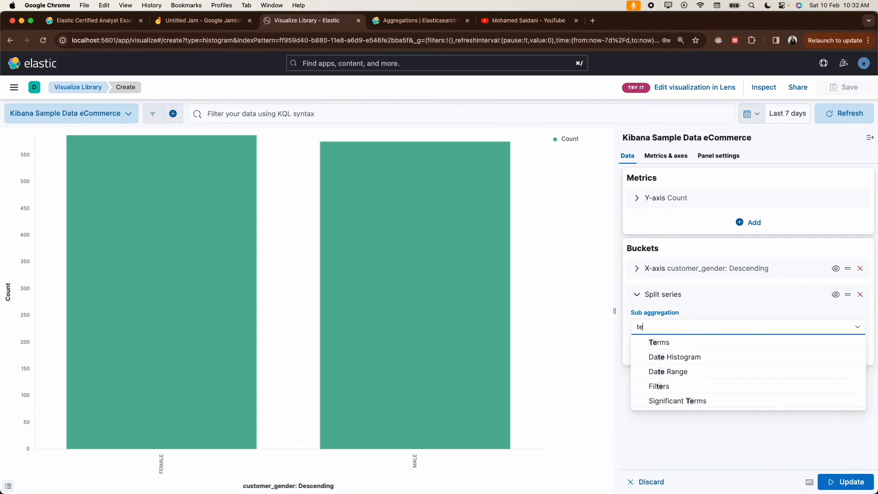
{"action": "left_click", "coordinate": [671, 343]}
{"action": "left_click", "coordinate": [668, 361]}
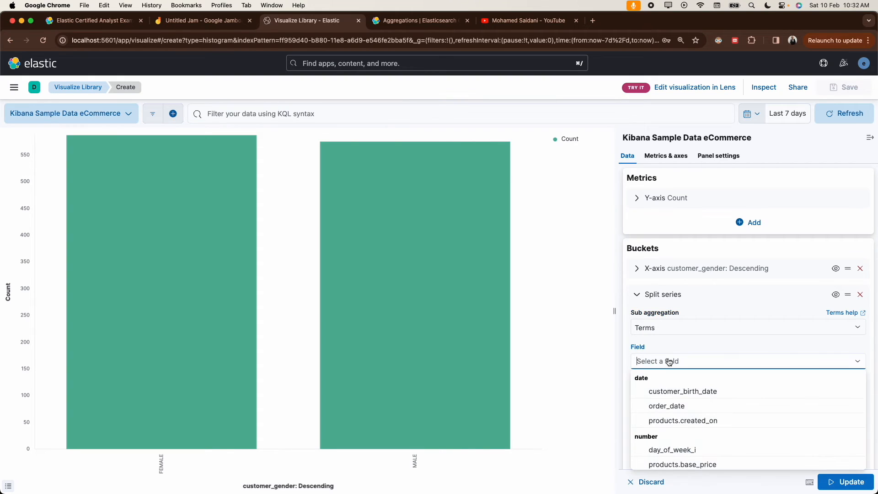
{"action": "type", "text": "prodcuti"}
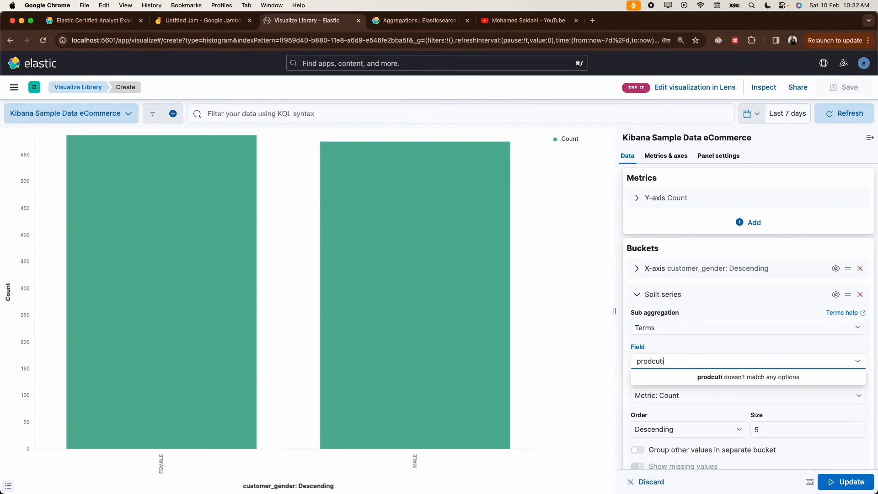
{"action": "key", "text": "BackSpace"}
{"action": "key", "text": "BackSpace"}
{"action": "key", "text": "BackSpace"}
{"action": "key", "text": "BackSpace"}
{"action": "type", "text": "ucts."}
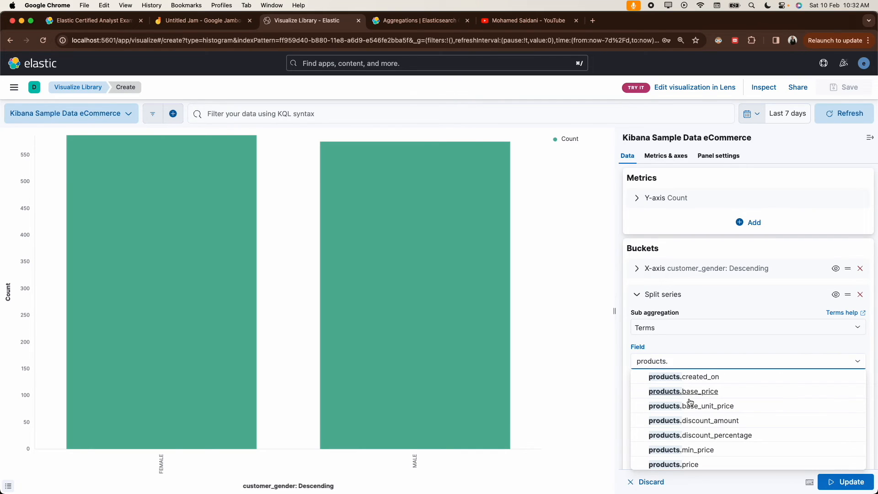
{"action": "scroll", "coordinate": [707, 414], "scroll_direction": "down", "scroll_amount": 6}
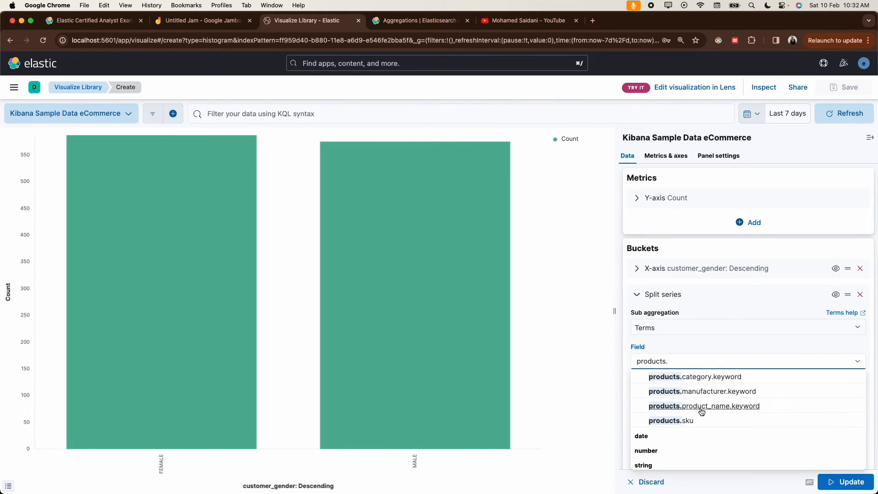
{"action": "left_click", "coordinate": [702, 411]}
{"action": "left_click", "coordinate": [845, 481]}
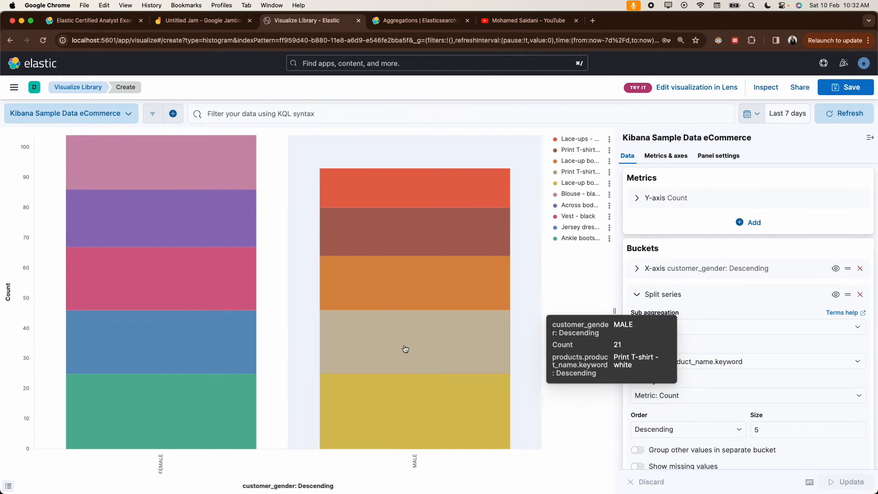
{"action": "mouse_move", "coordinate": [374, 207]}
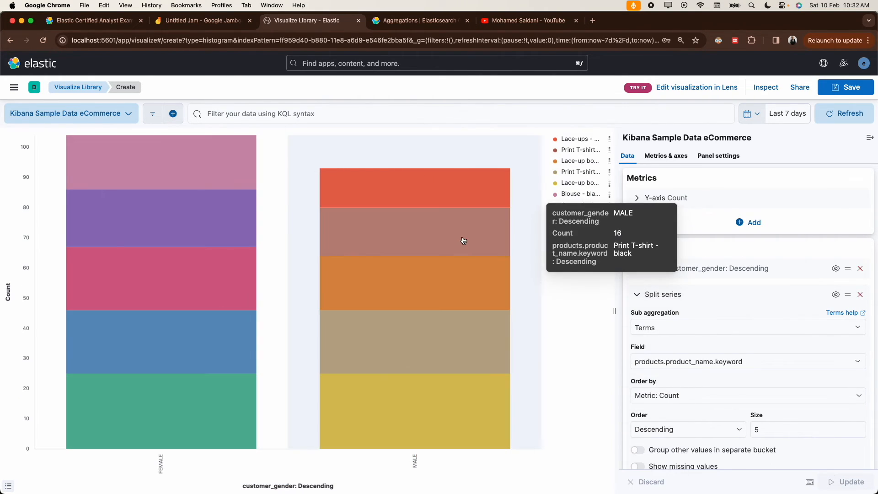
Step: Enable showing values on the bar chart in its panel settings and update the visualization
{"action": "left_click", "coordinate": [668, 157]}
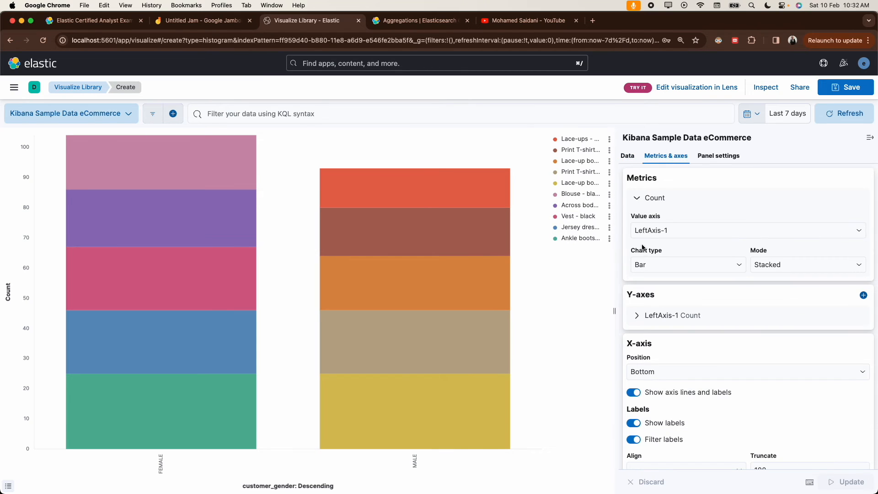
{"action": "left_click", "coordinate": [709, 156]}
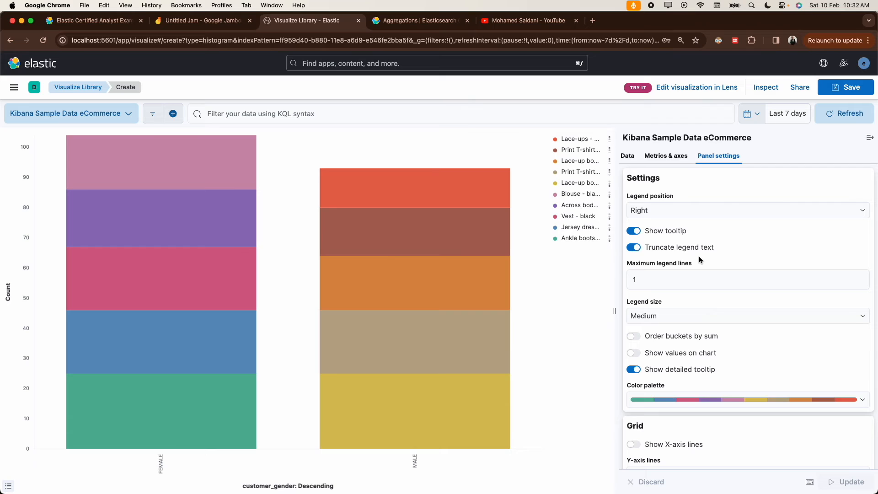
{"action": "scroll", "coordinate": [709, 310], "scroll_direction": "down", "scroll_amount": 2}
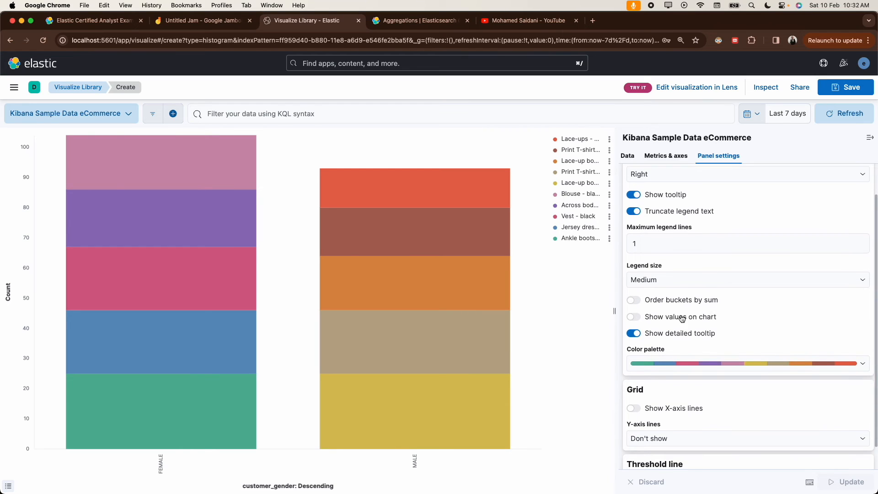
{"action": "left_click", "coordinate": [634, 317]}
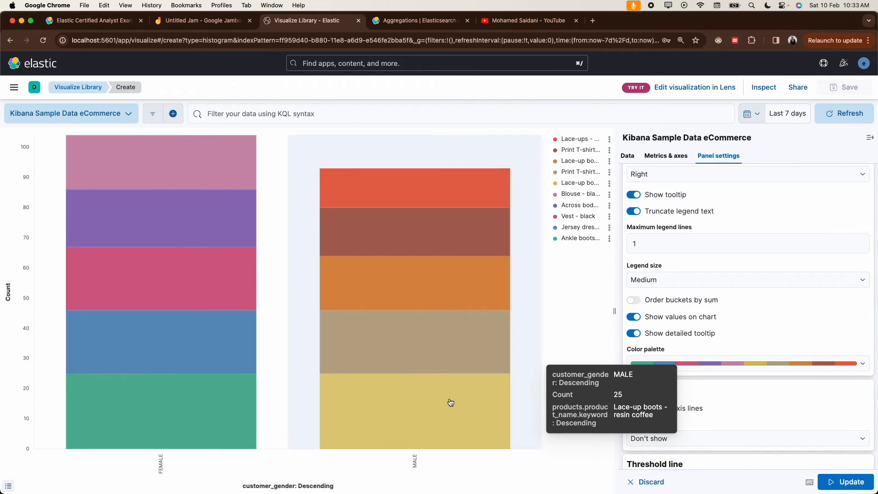
{"action": "left_click", "coordinate": [825, 483]}
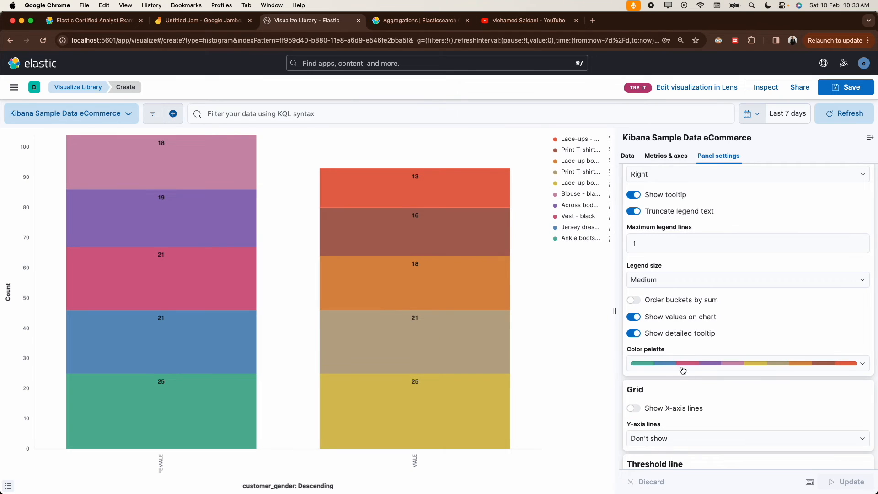
Step: Enable ordering buckets by sum in the bar chart's panel settings and update the visualization
{"action": "scroll", "coordinate": [697, 428], "scroll_direction": "down", "scroll_amount": 1}
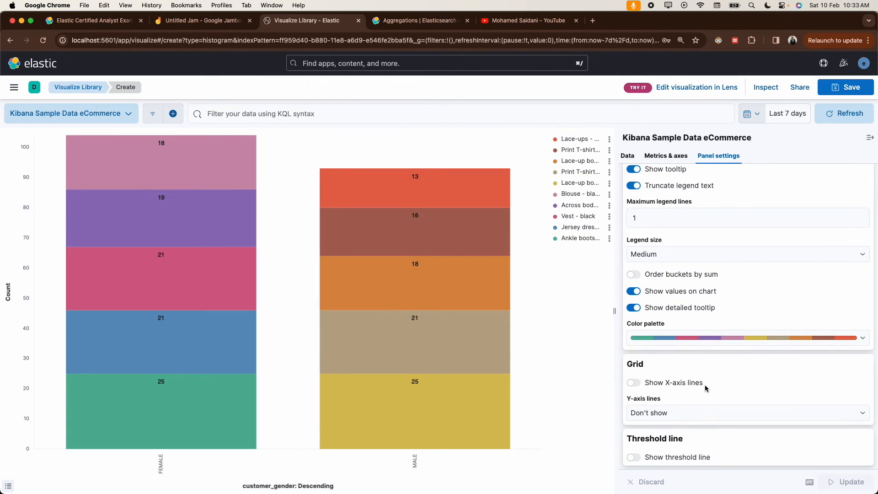
{"action": "scroll", "coordinate": [706, 387], "scroll_direction": "up", "scroll_amount": 1}
{"action": "left_click", "coordinate": [688, 296]}
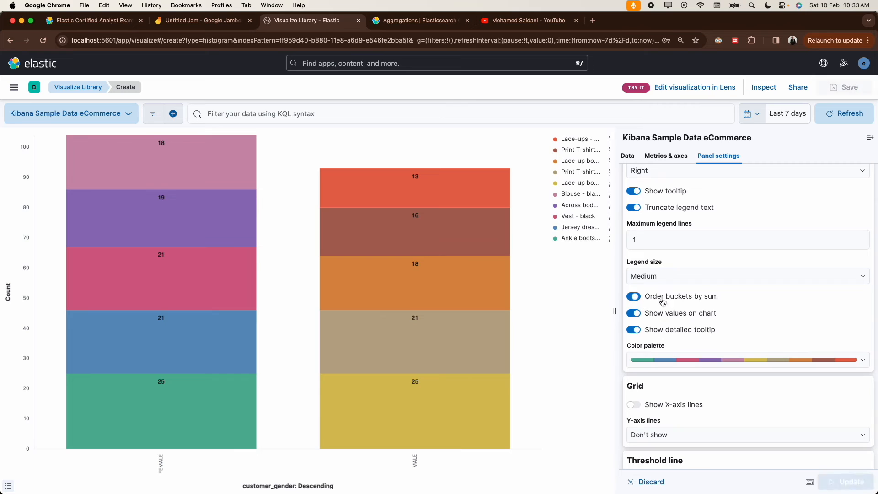
{"action": "left_click", "coordinate": [846, 482]}
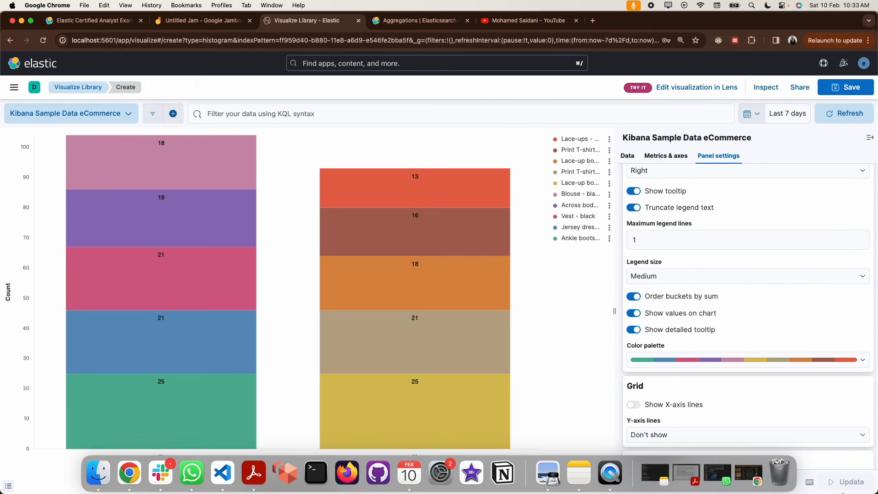
Step: Review the bar chart's metric, Y-axis and X-axis options, then hide the legend and show it again
{"action": "scroll", "coordinate": [741, 302], "scroll_direction": "up", "scroll_amount": 2}
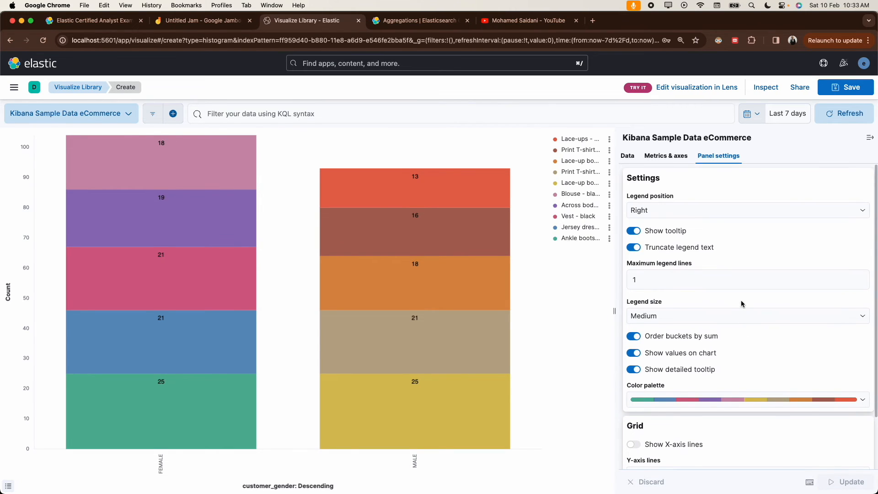
{"action": "left_click", "coordinate": [666, 158]}
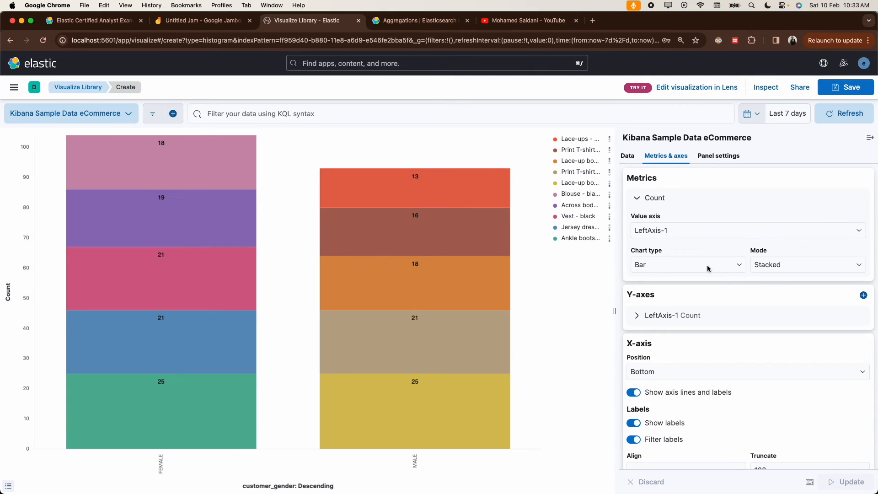
{"action": "left_click", "coordinate": [725, 237]}
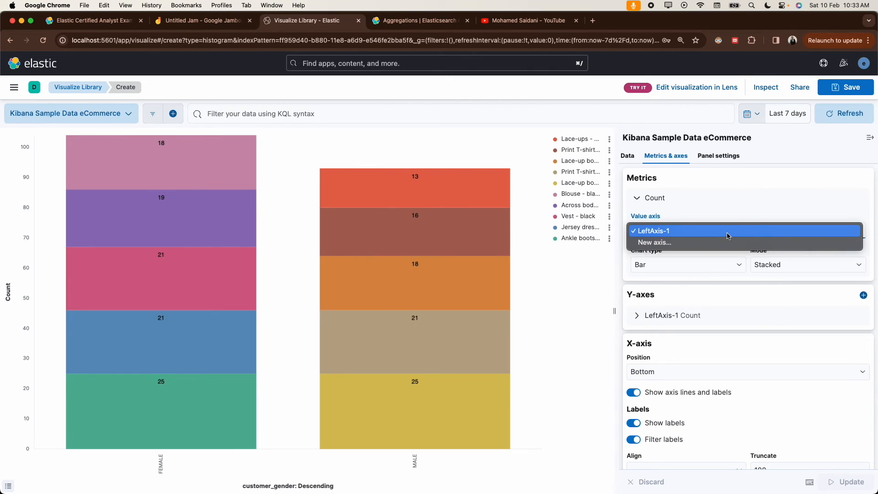
{"action": "left_click", "coordinate": [733, 204]}
{"action": "left_click", "coordinate": [692, 320]}
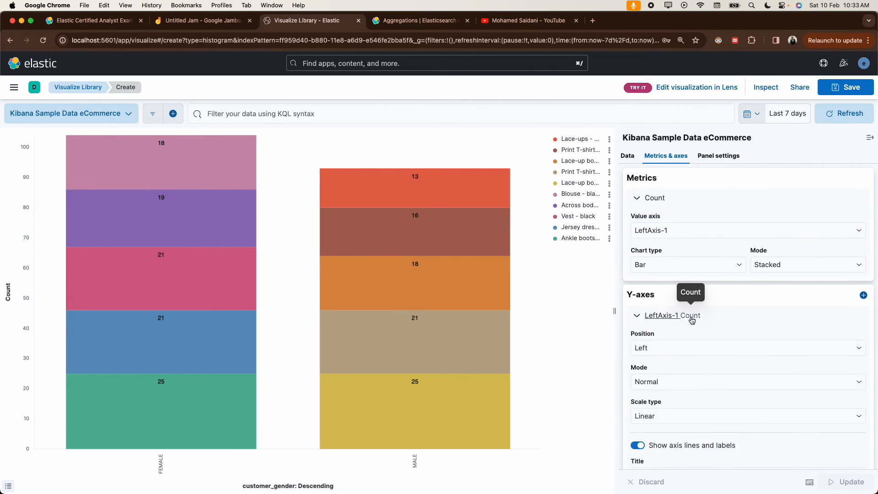
{"action": "scroll", "coordinate": [689, 319], "scroll_direction": "down", "scroll_amount": 1}
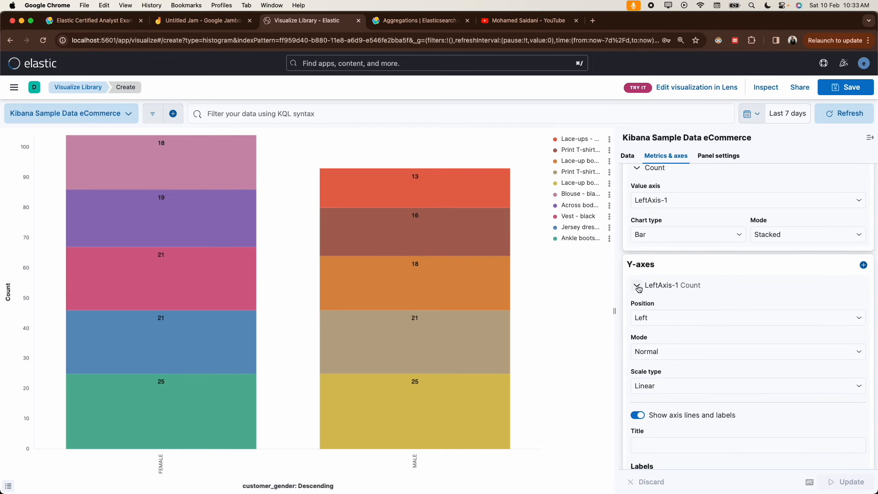
{"action": "scroll", "coordinate": [638, 288], "scroll_direction": "down", "scroll_amount": 3}
{"action": "scroll", "coordinate": [639, 288], "scroll_direction": "down", "scroll_amount": 5}
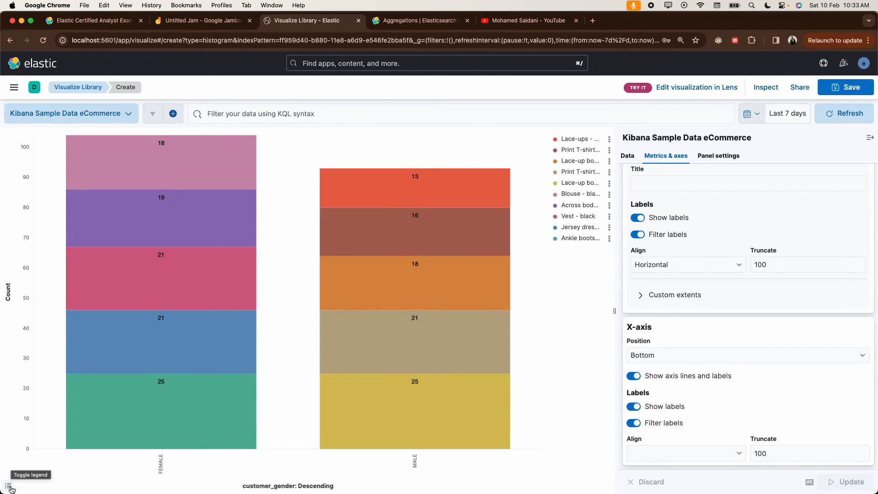
{"action": "left_click", "coordinate": [9, 486]}
{"action": "left_click", "coordinate": [9, 486]}
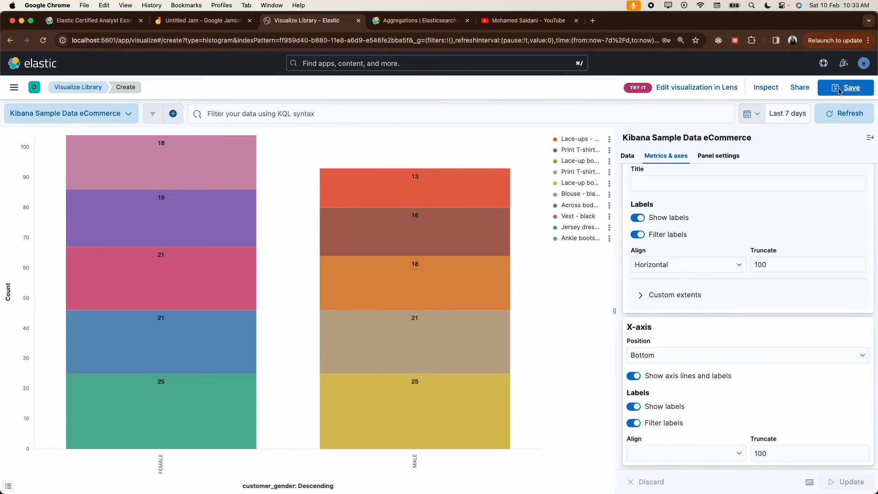
Step: Save the bar chart to the library as "topic 2.1 Bar" with the dev tag, without adding it to a dashboard
{"action": "left_click", "coordinate": [839, 91]}
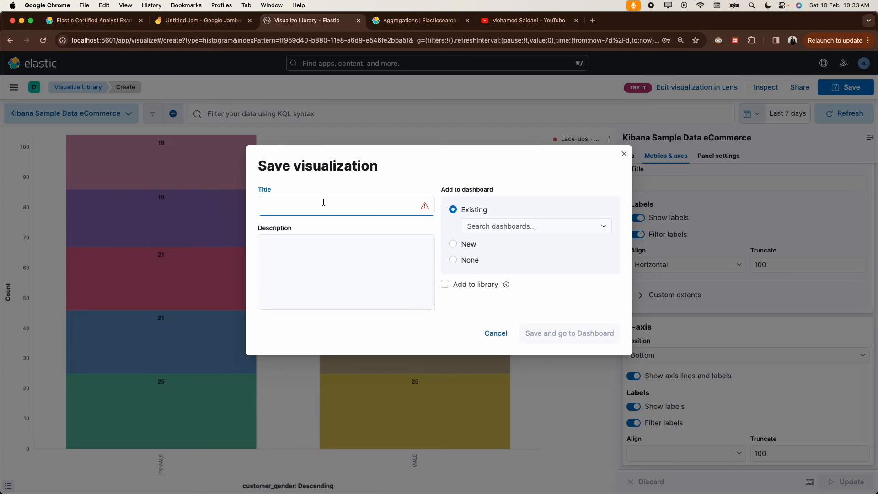
{"action": "type", "text": "2"}
{"action": "key", "text": "BackSpace"}
{"action": "type", "text": "topic 2.1 Bar"}
{"action": "left_click", "coordinate": [452, 260]}
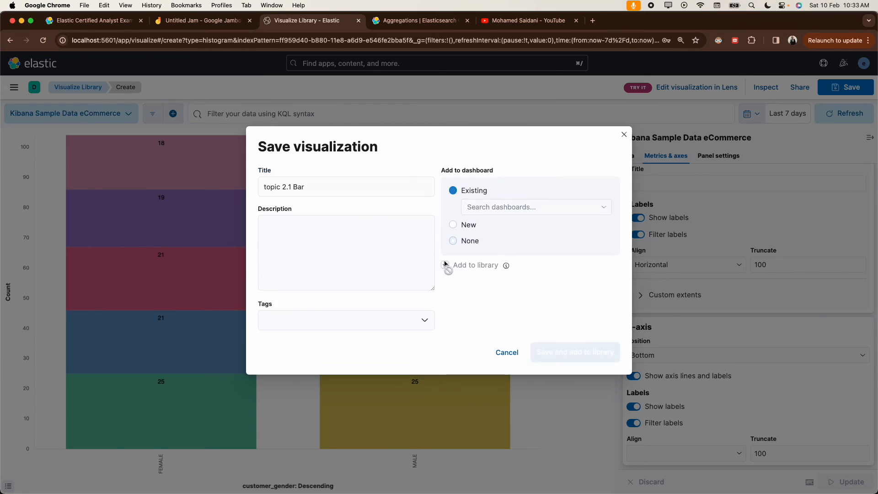
{"action": "left_click", "coordinate": [320, 320]}
{"action": "left_click", "coordinate": [311, 337]}
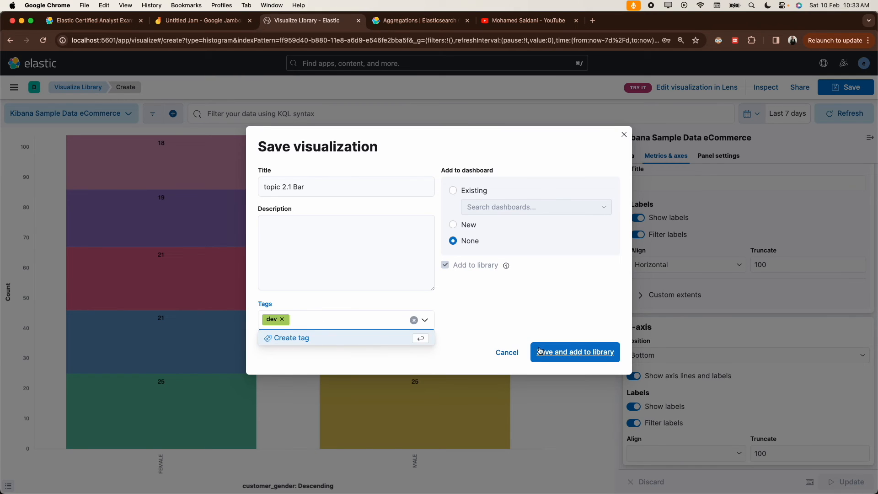
{"action": "left_click", "coordinate": [572, 352]}
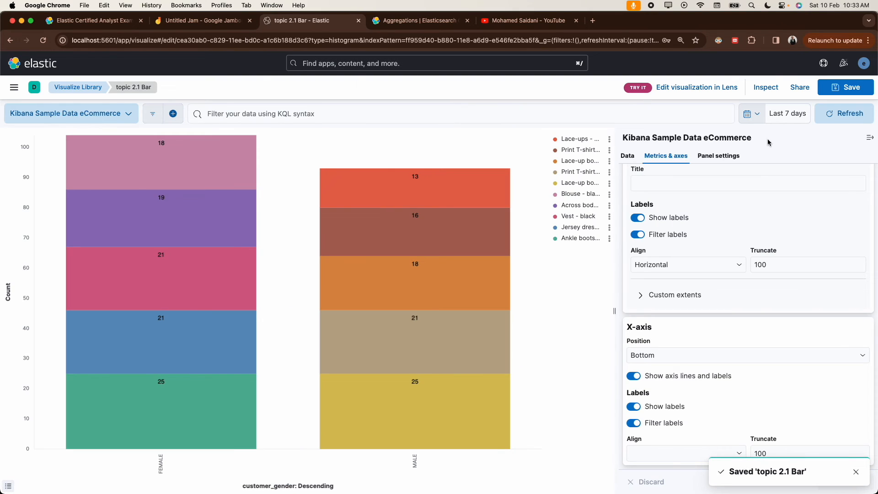
{"action": "left_click", "coordinate": [841, 89]}
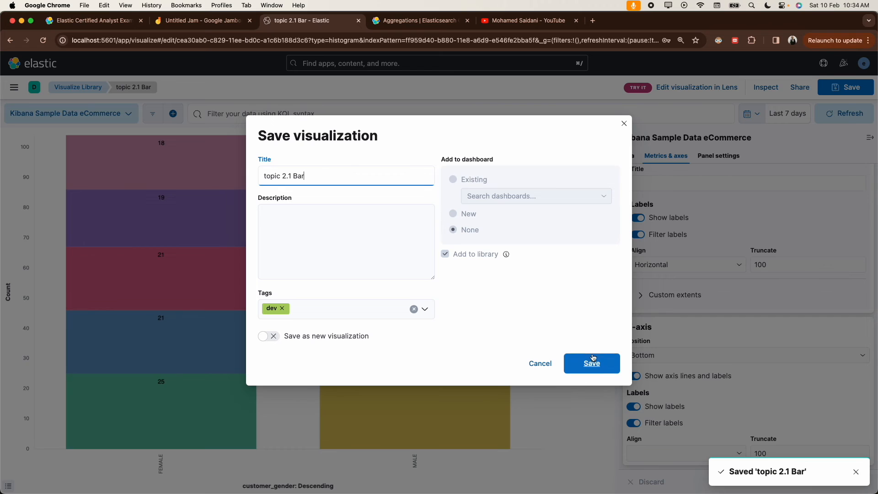
{"action": "left_click", "coordinate": [540, 361]}
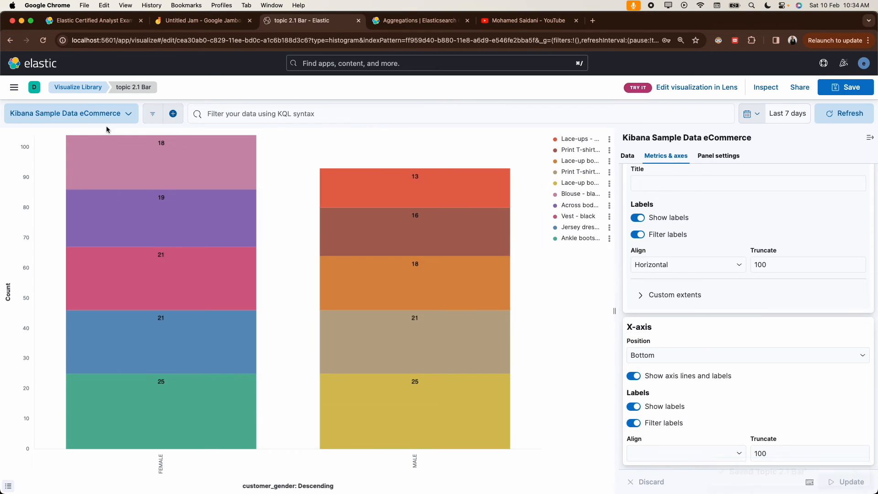
Step: Return to the Visualize Library, reopen topic 2.1 Bar to check the saved chart, and go back to the list
{"action": "left_click", "coordinate": [78, 88]}
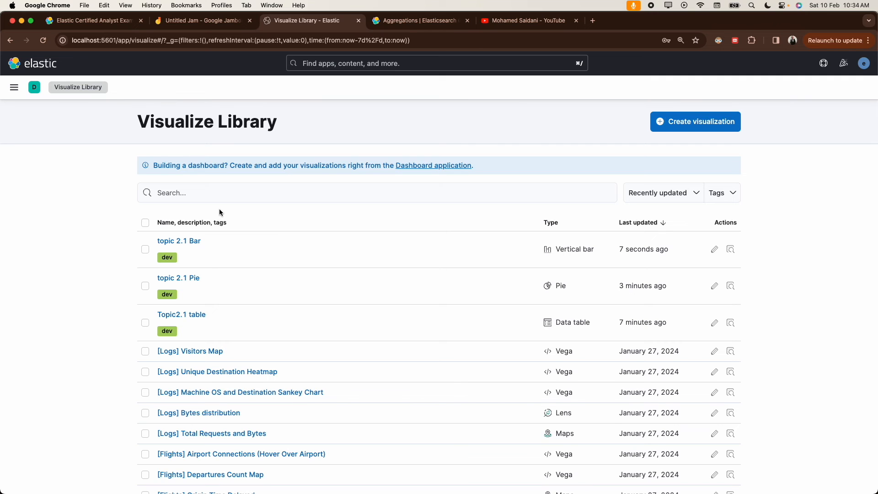
{"action": "left_click", "coordinate": [191, 241]}
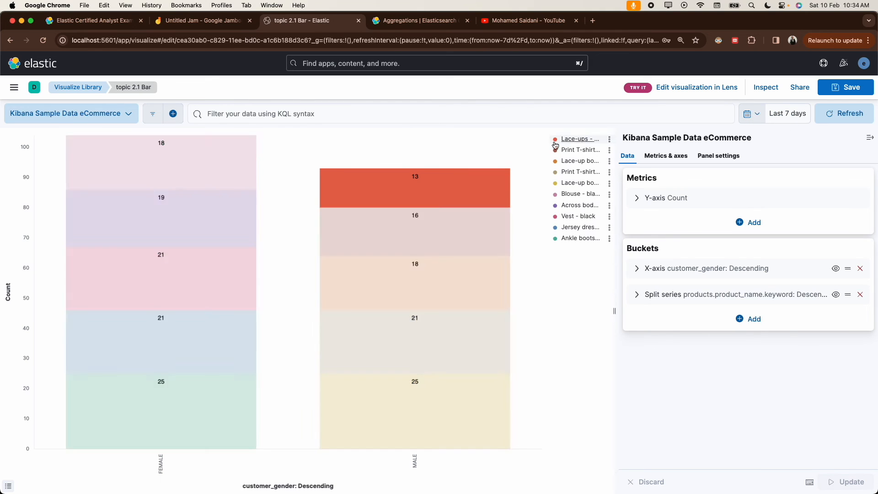
{"action": "left_click", "coordinate": [90, 89]}
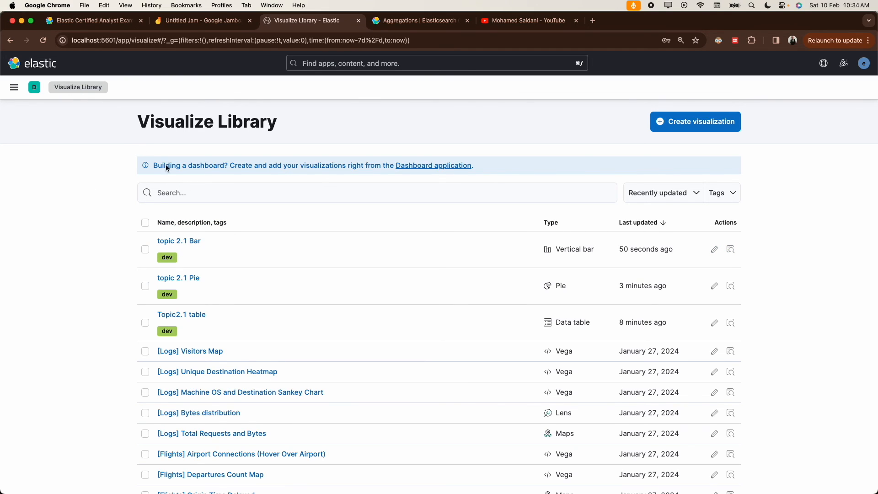
{"action": "left_click", "coordinate": [191, 242]}
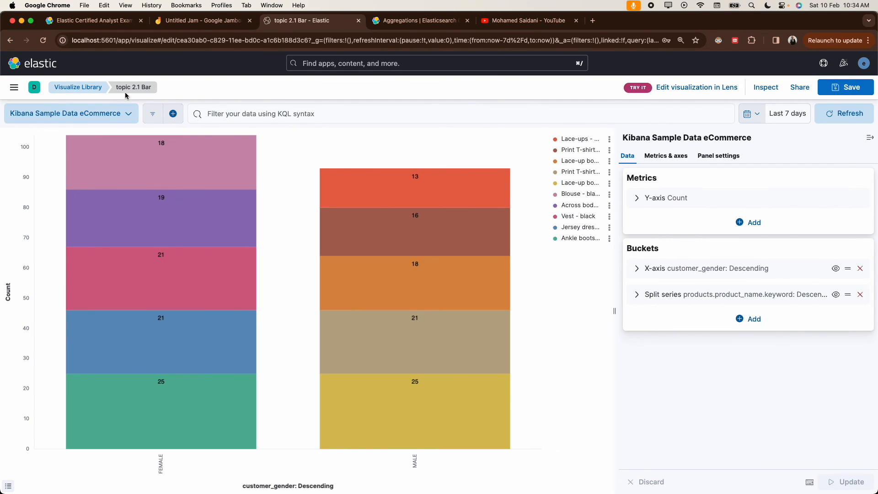
{"action": "left_click", "coordinate": [89, 91]}
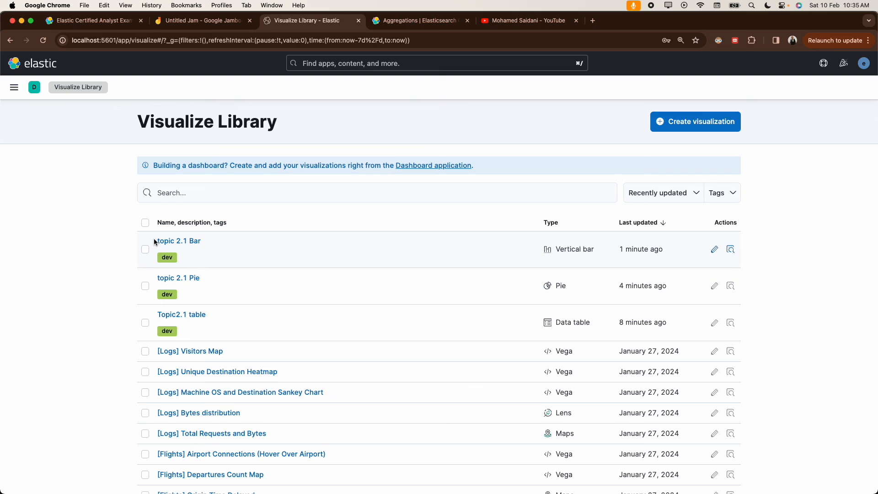
{"action": "left_click_drag", "start_coordinate": [154, 238], "coordinate": [212, 240]}
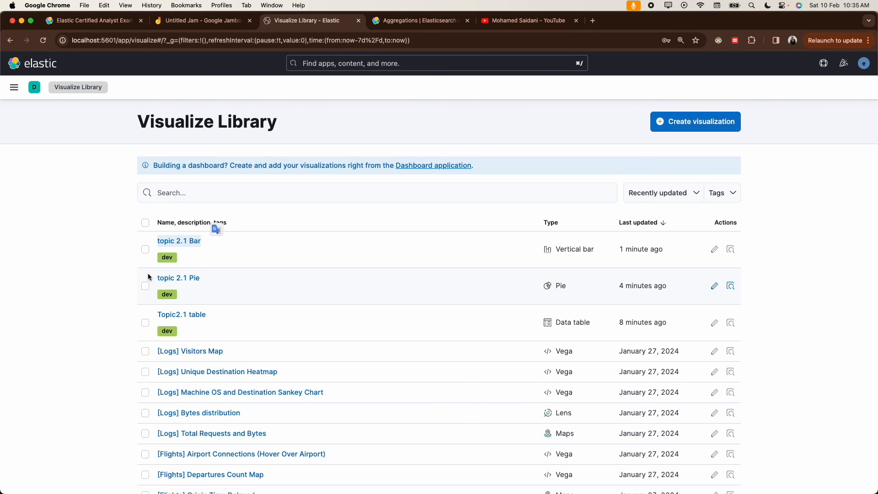
{"action": "left_click", "coordinate": [106, 264]}
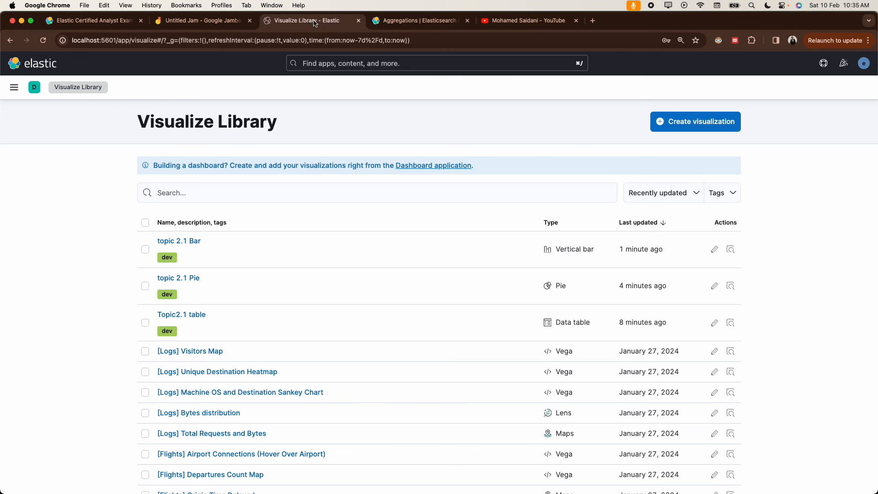
Step: Look through the aggregation-based chart types offered for a new visualization, then close the dialog
{"action": "left_click", "coordinate": [694, 121]}
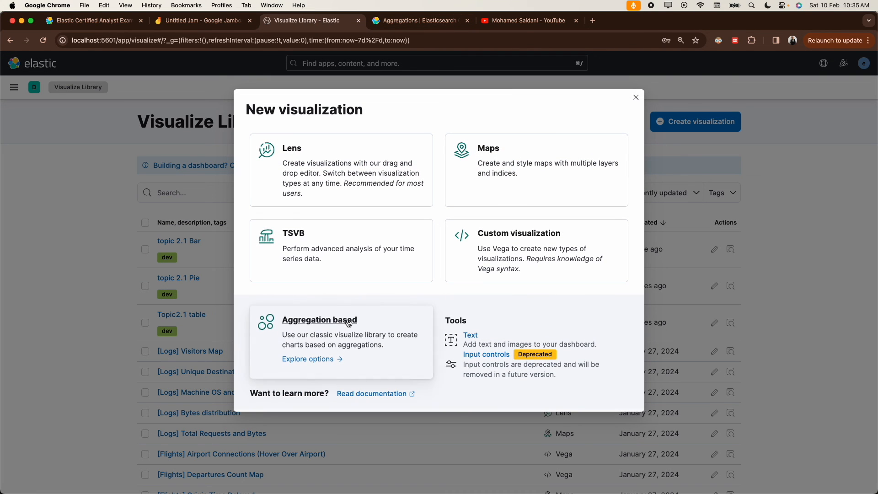
{"action": "left_click", "coordinate": [349, 323]}
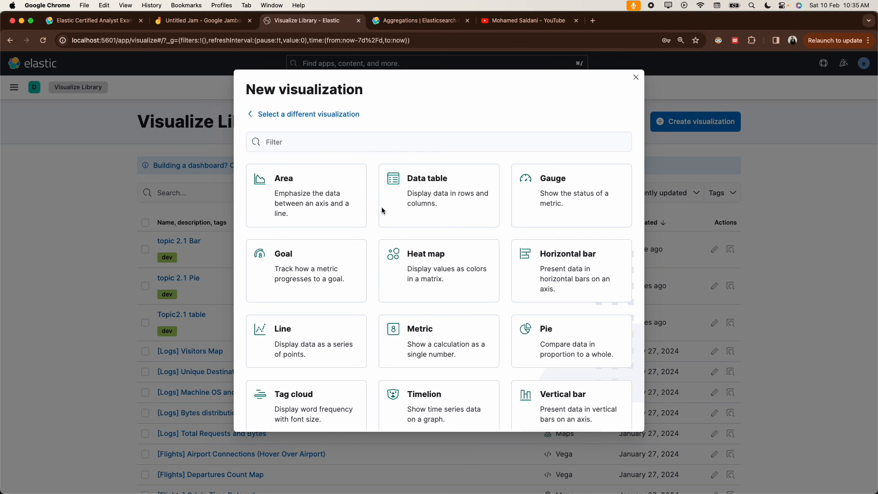
{"action": "scroll", "coordinate": [493, 337], "scroll_direction": "down", "scroll_amount": 2}
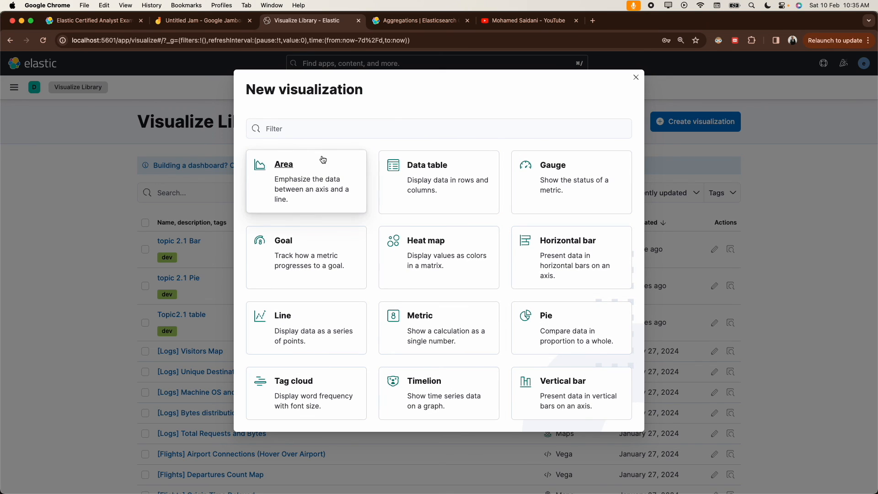
{"action": "left_click", "coordinate": [635, 77]}
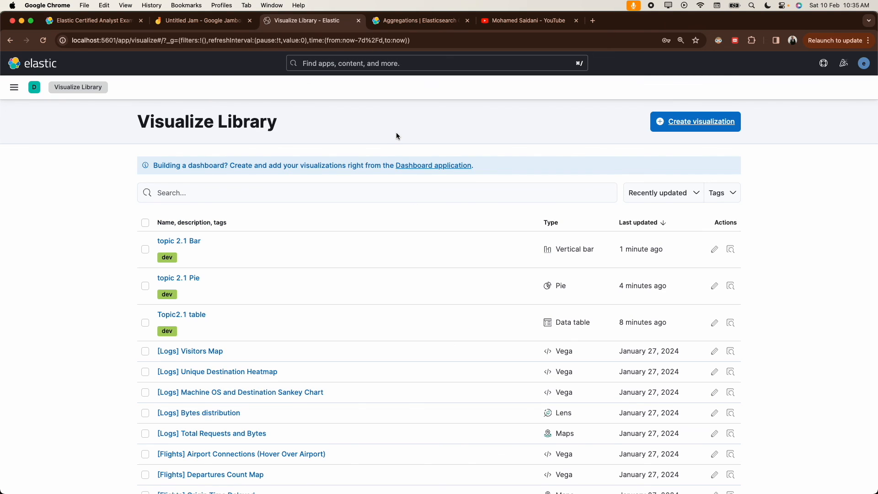
Step: Switch to the Elastic Certified Analyst exam page and highlight the objective on visualizations with pipeline aggregations or custom formulas
{"action": "left_click", "coordinate": [131, 25]}
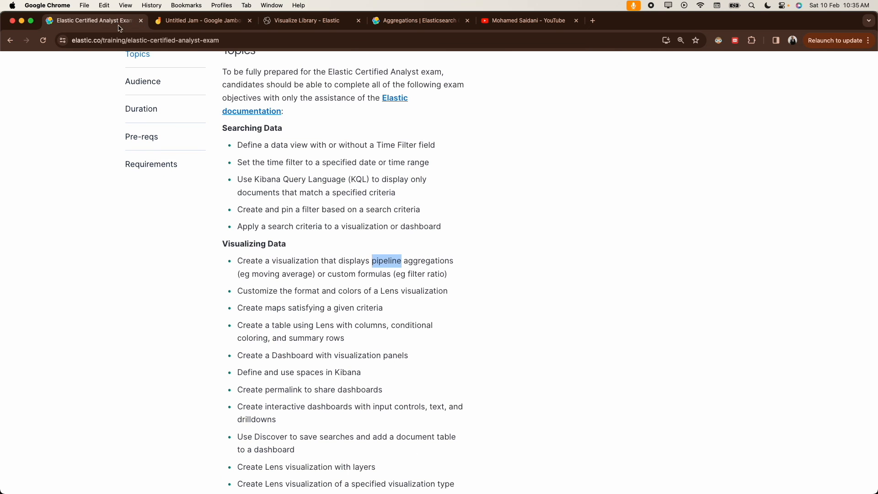
{"action": "left_click", "coordinate": [293, 259]}
{"action": "double_click", "coordinate": [293, 259]}
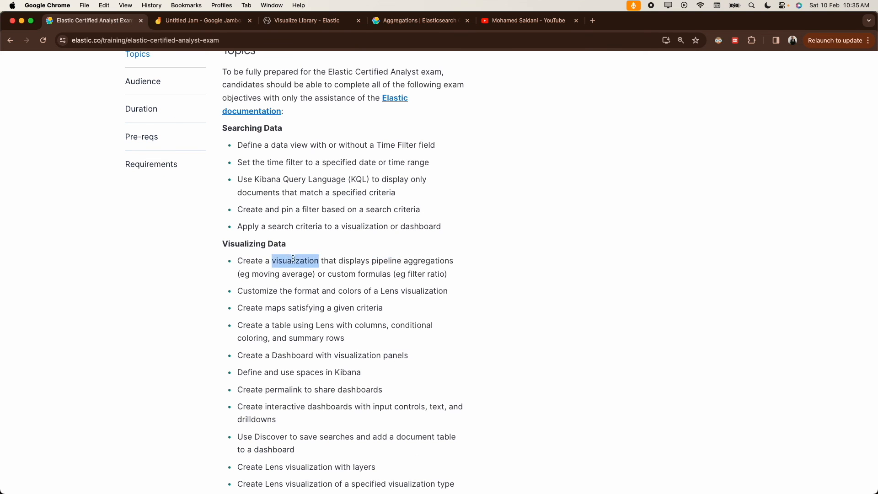
{"action": "triple_click", "coordinate": [293, 258]}
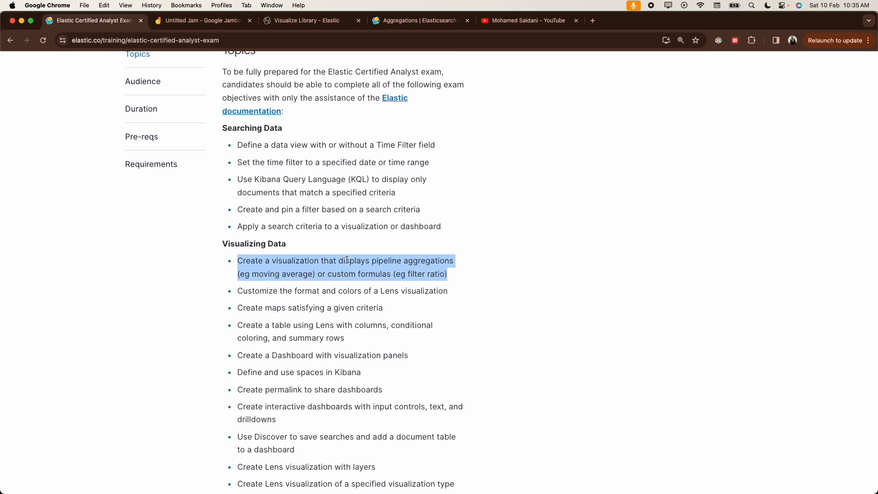
{"action": "left_click", "coordinate": [413, 260]}
{"action": "double_click", "coordinate": [428, 261]}
{"action": "double_click", "coordinate": [389, 261]}
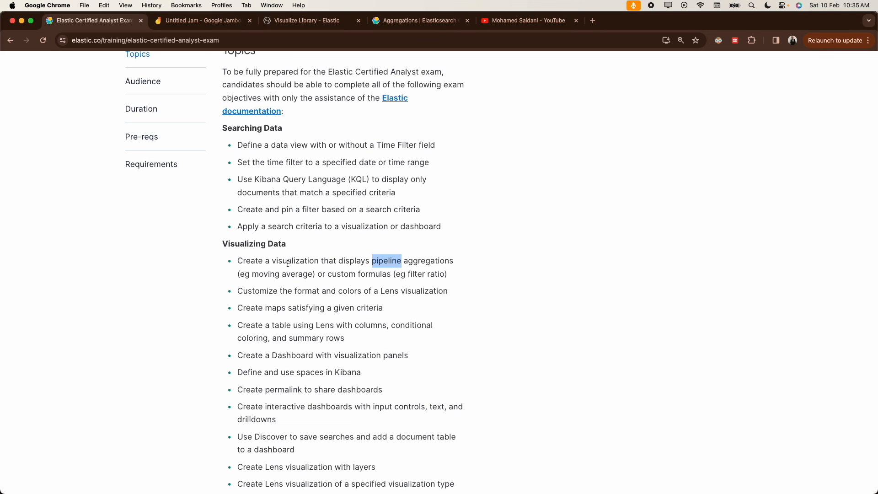
{"action": "left_click_drag", "start_coordinate": [240, 260], "coordinate": [458, 281]}
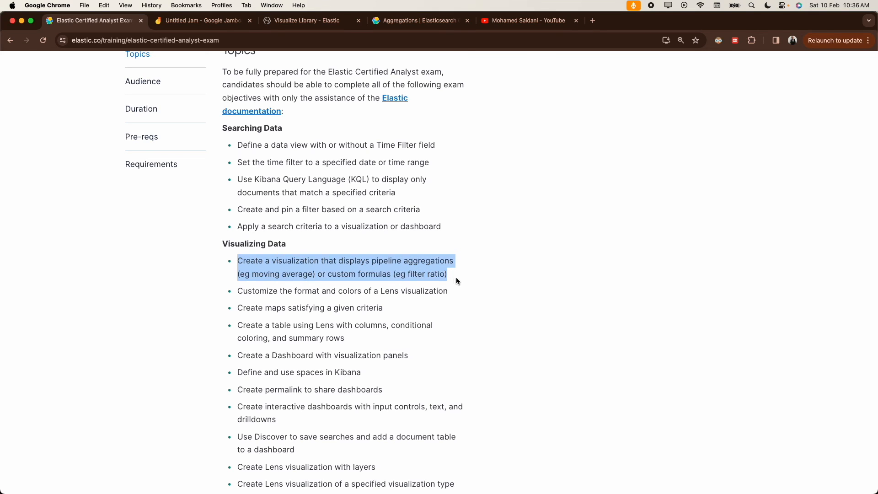